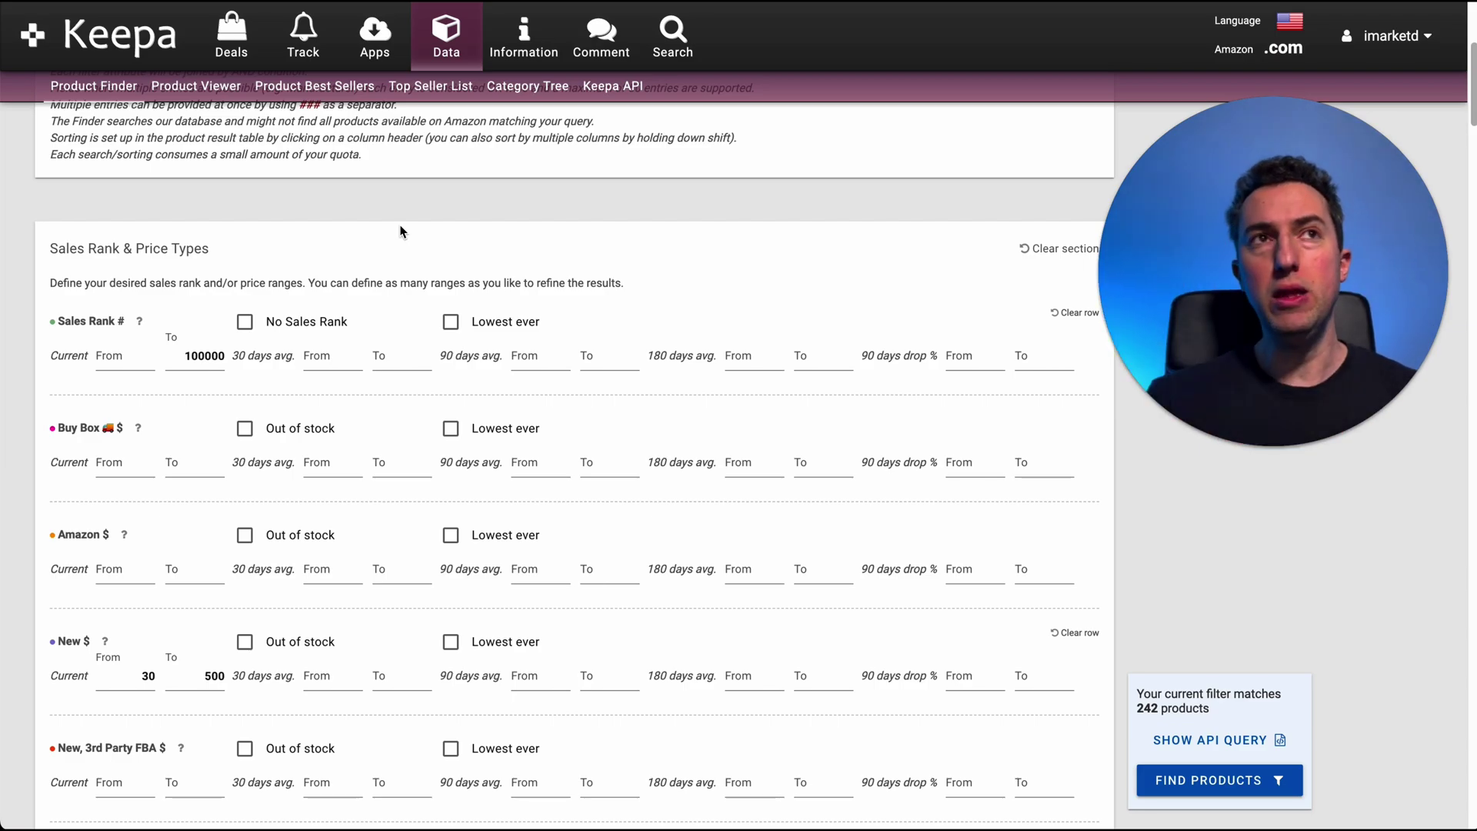
Step: Review the Product Finder's current Sales Rank limit and New price range filters
mouse_move(648, 231)
mouse_down()
mouse_move(465, 88)
mouse_move(464, 69)
mouse_move(485, 73)
mouse_move(465, 86)
mouse_up()
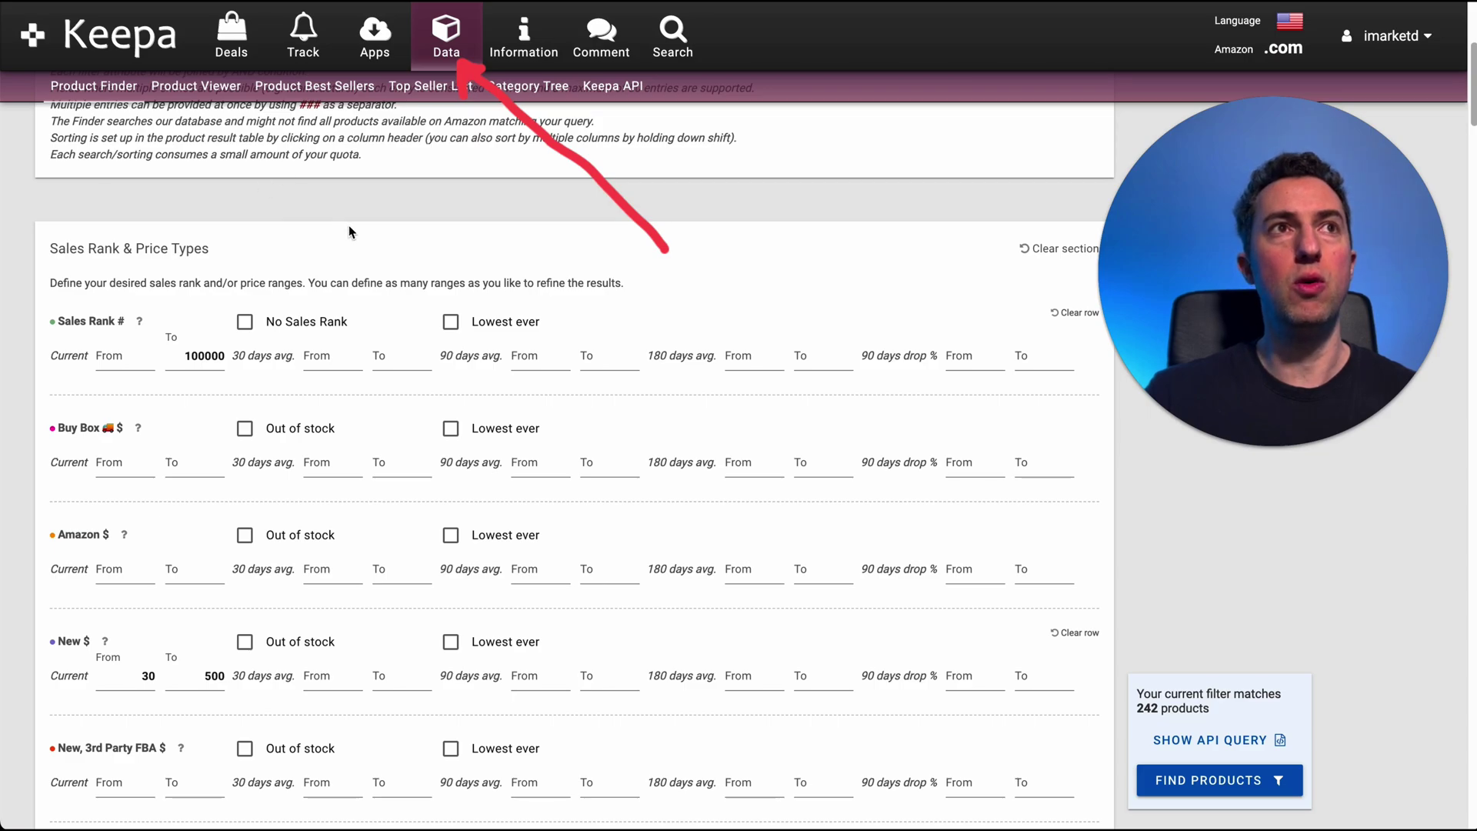
mouse_move(358, 224)
mouse_down()
mouse_move(138, 103)
mouse_move(161, 115)
mouse_up()
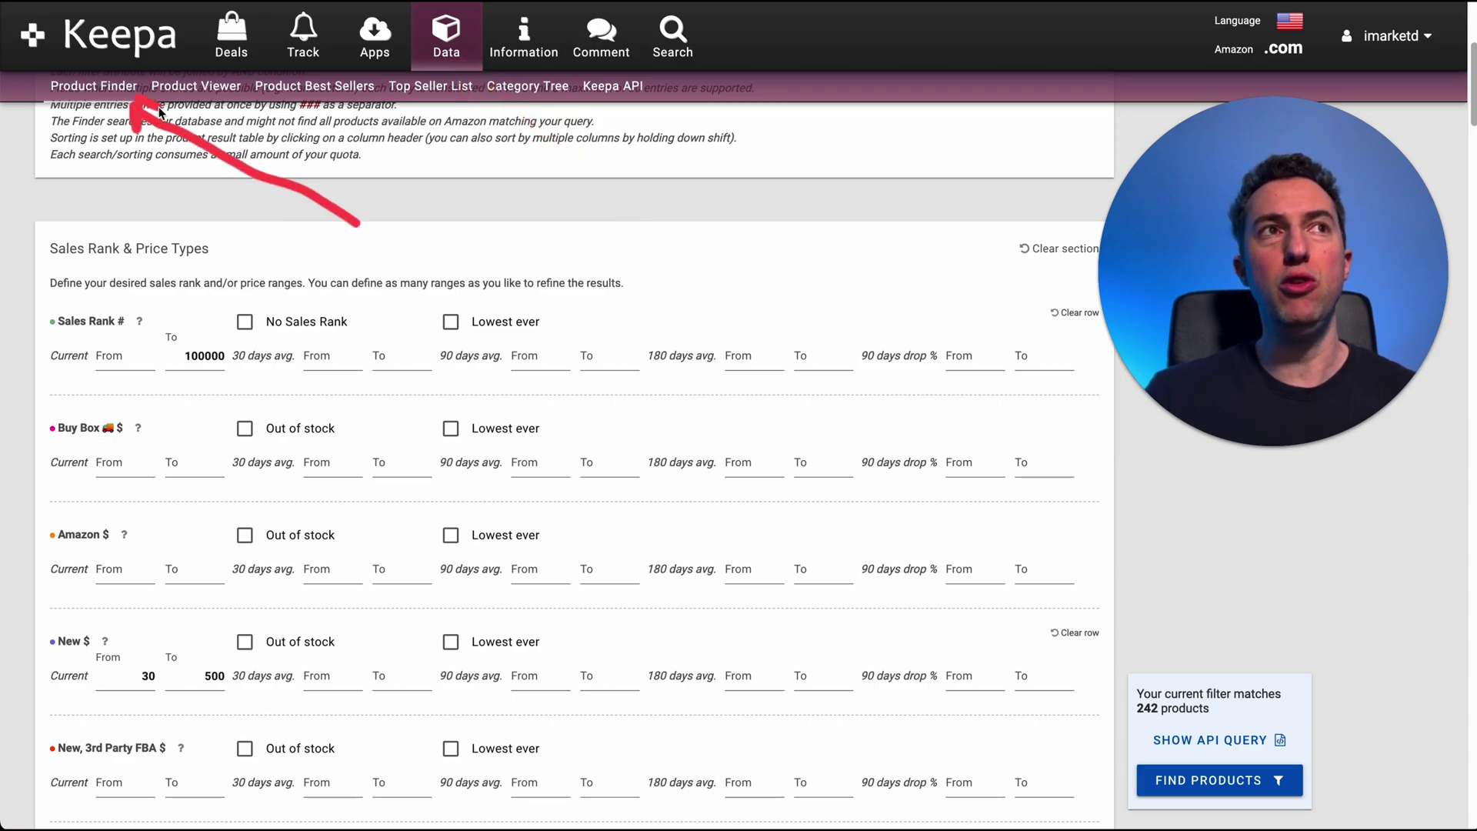
mouse_move(215, 317)
mouse_down()
mouse_move(257, 378)
mouse_move(223, 319)
mouse_move(213, 329)
mouse_up()
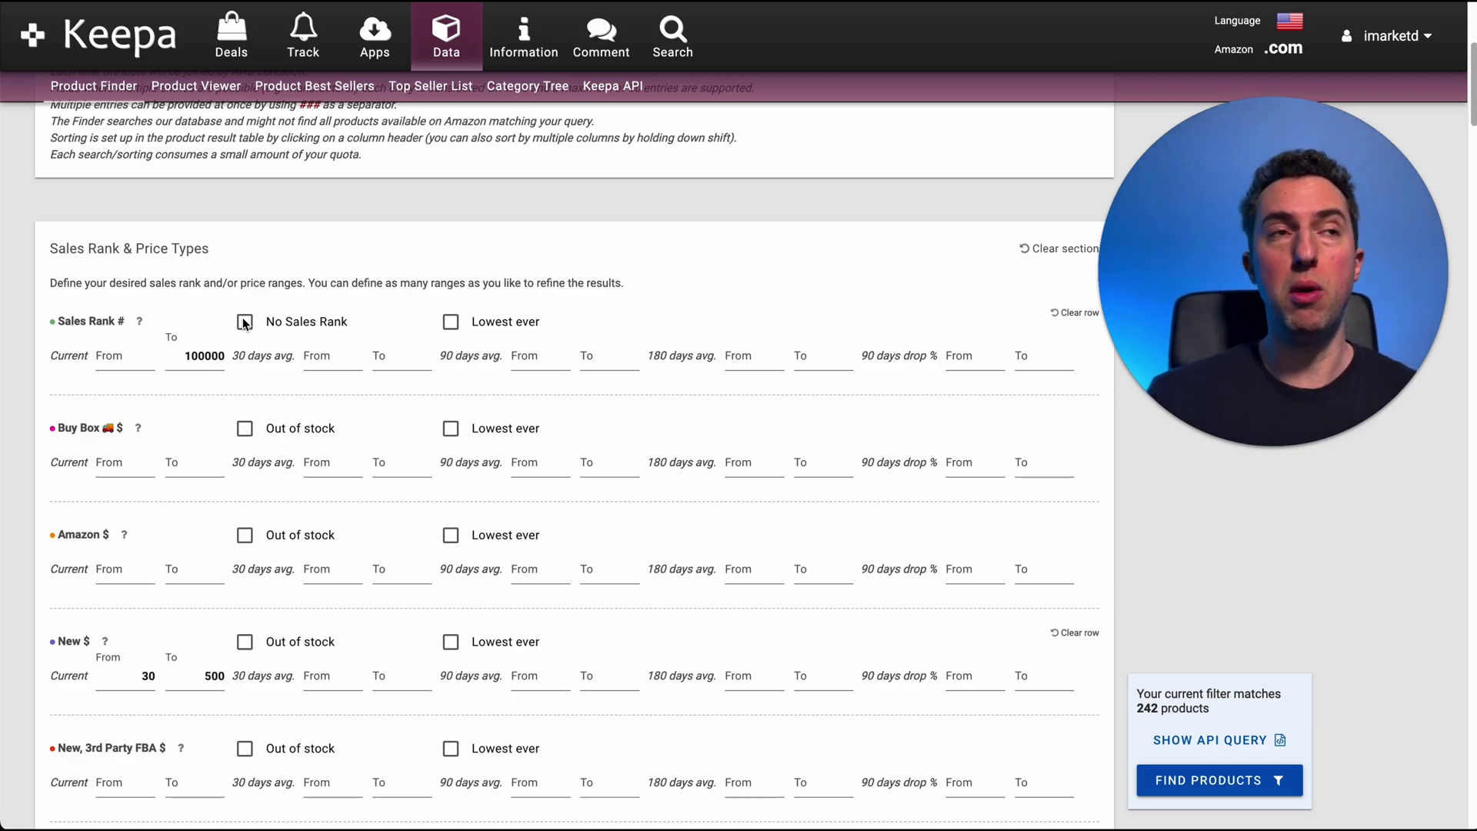
mouse_move(152, 637)
mouse_down()
mouse_move(92, 673)
mouse_move(164, 696)
mouse_move(154, 642)
mouse_up()
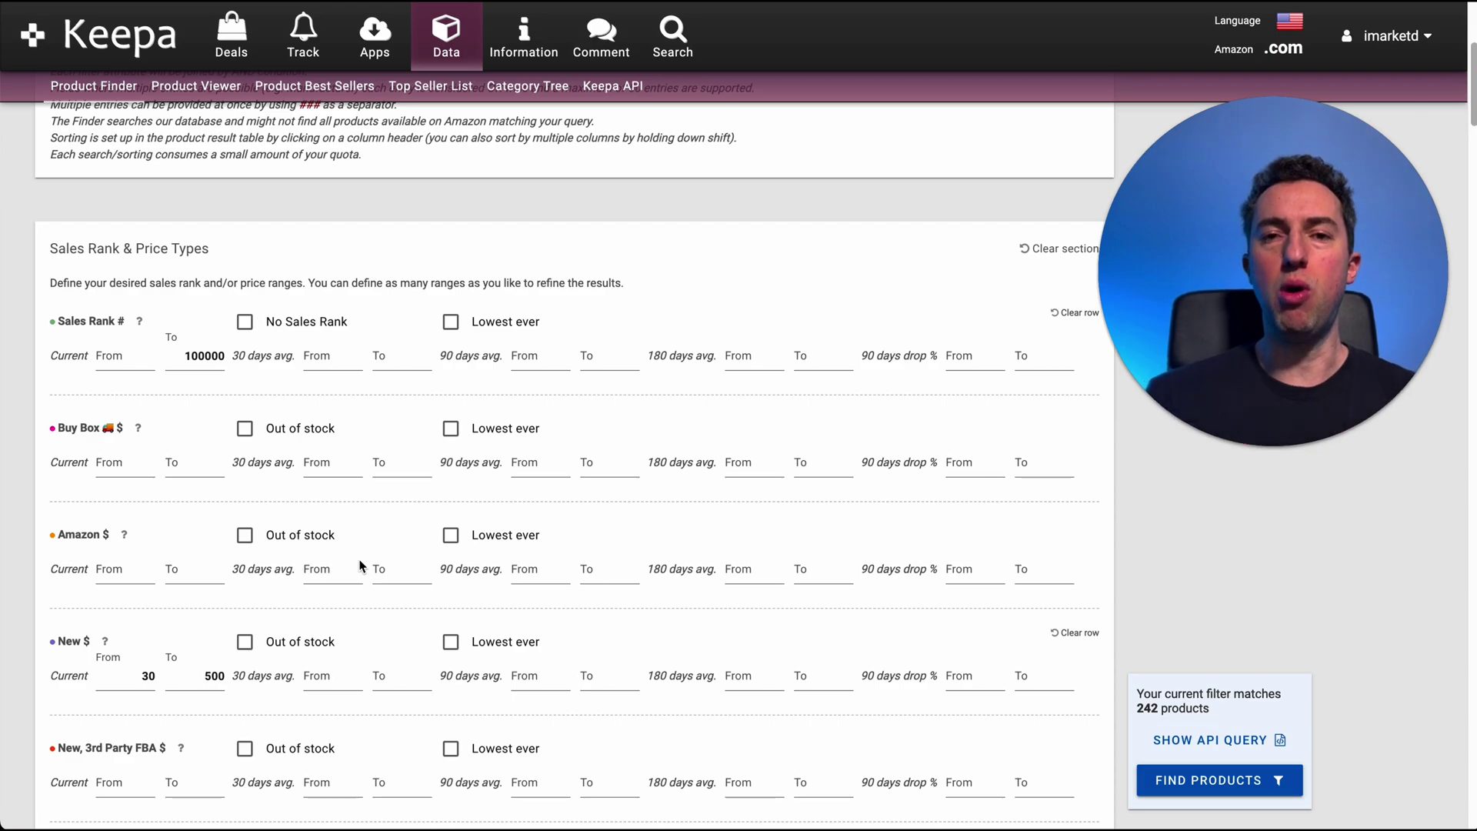
mouse_move(247, 649)
mouse_down()
mouse_move(188, 712)
mouse_move(240, 665)
mouse_up()
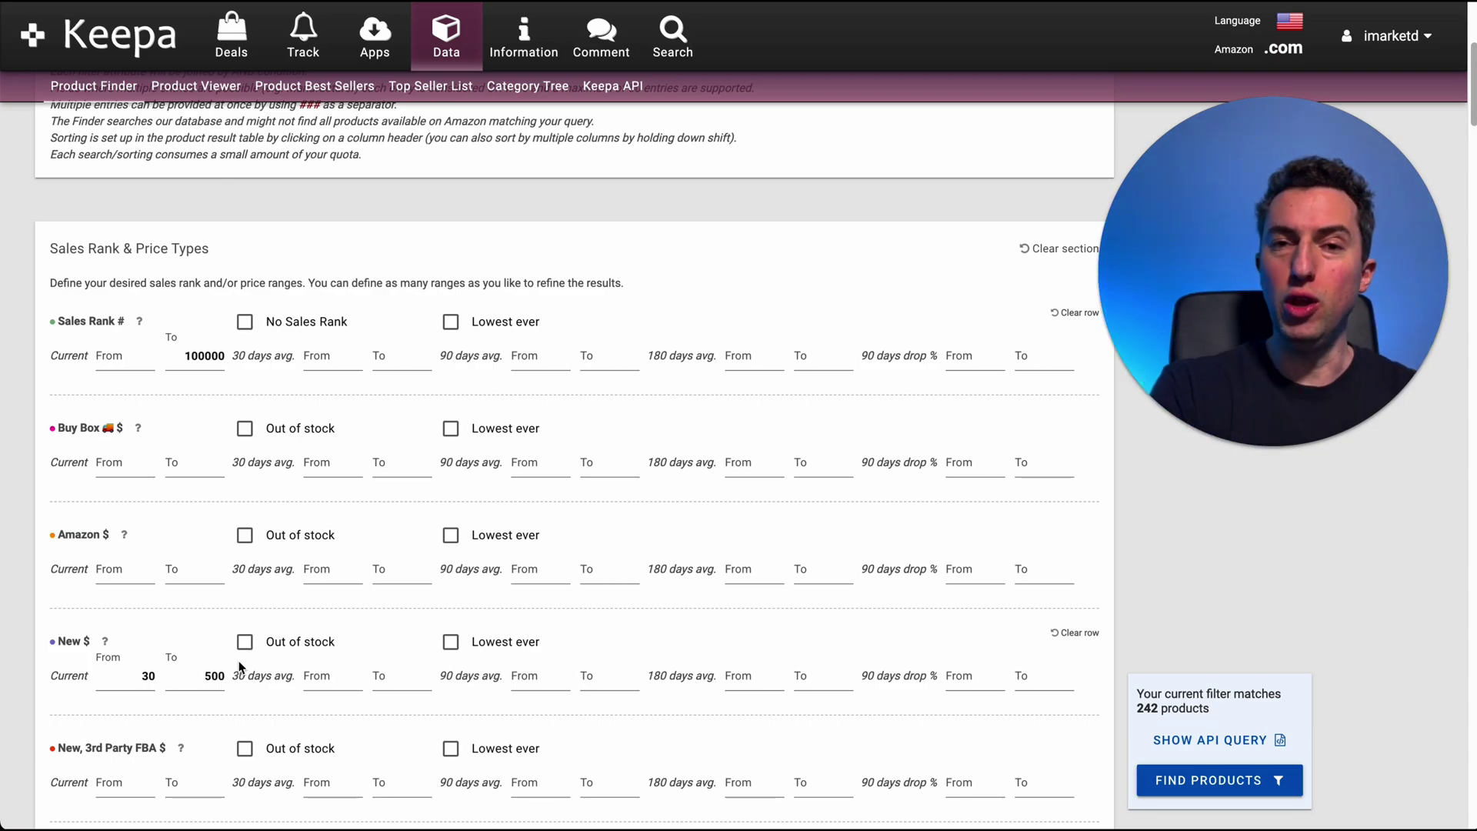
Step: Review the root category, included sub category and title filters in the Title, Brand and more section
scroll(583, 290, down, 15)
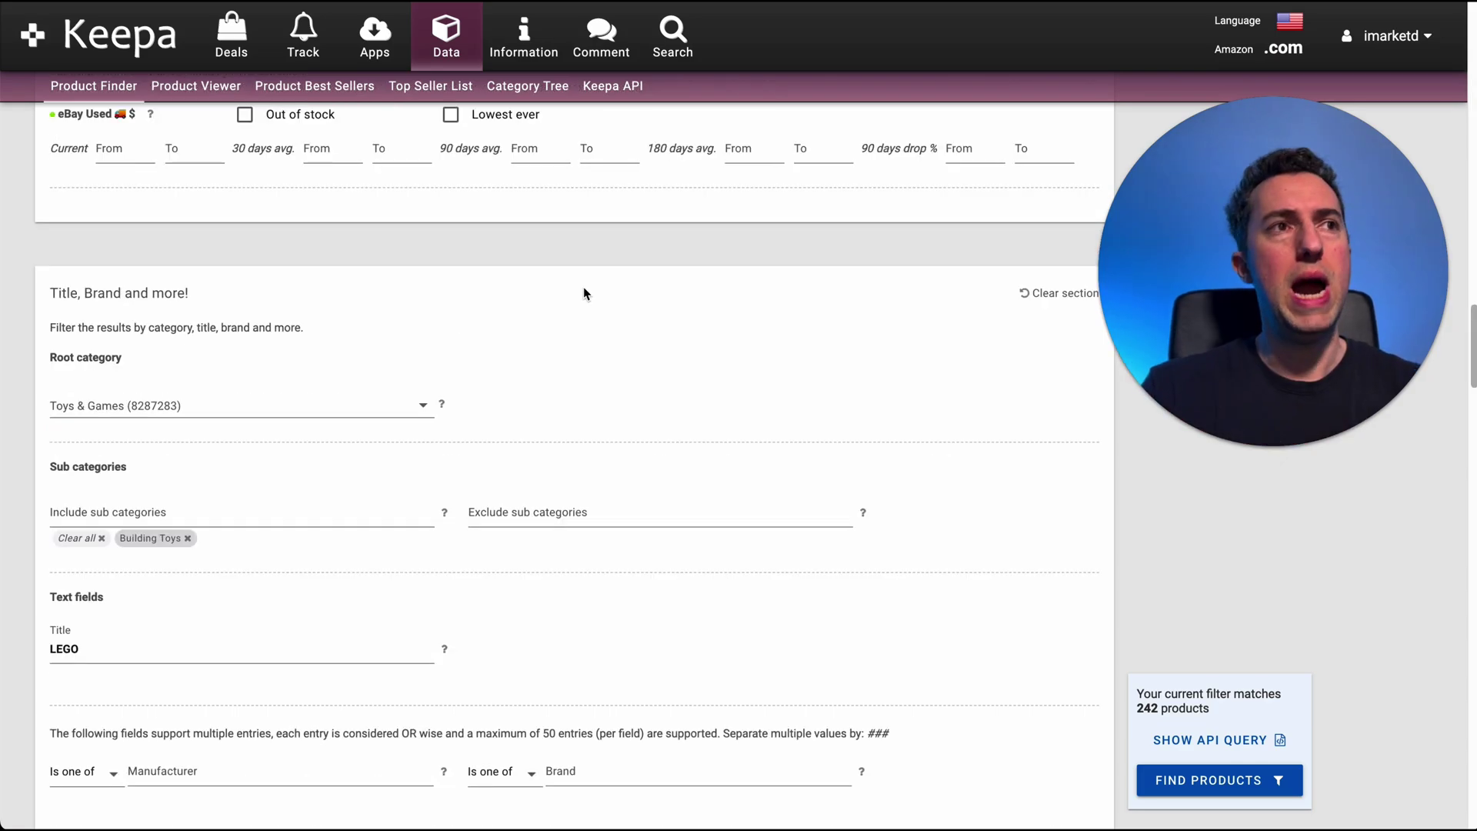
mouse_move(583, 290)
mouse_down()
mouse_move(439, 333)
mouse_move(164, 378)
mouse_move(45, 373)
mouse_move(95, 338)
mouse_up()
mouse_move(265, 460)
mouse_down()
mouse_move(163, 419)
mouse_move(166, 440)
mouse_move(201, 420)
mouse_up()
drag(415, 438, 215, 538)
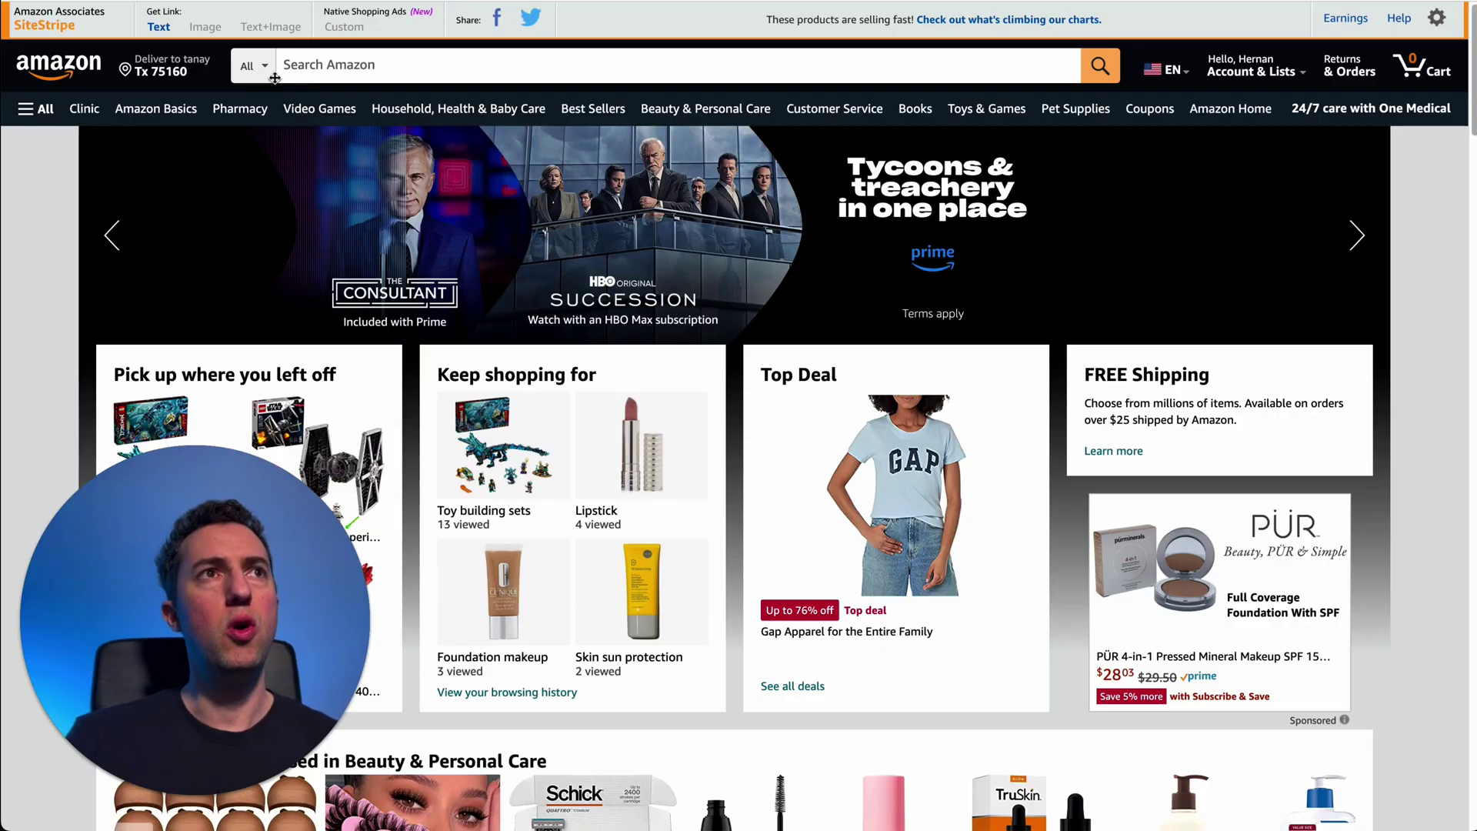
Step: Switch to Amazon, browse the Toys & Games department without a keyword and open its Building Toys category
click(266, 76)
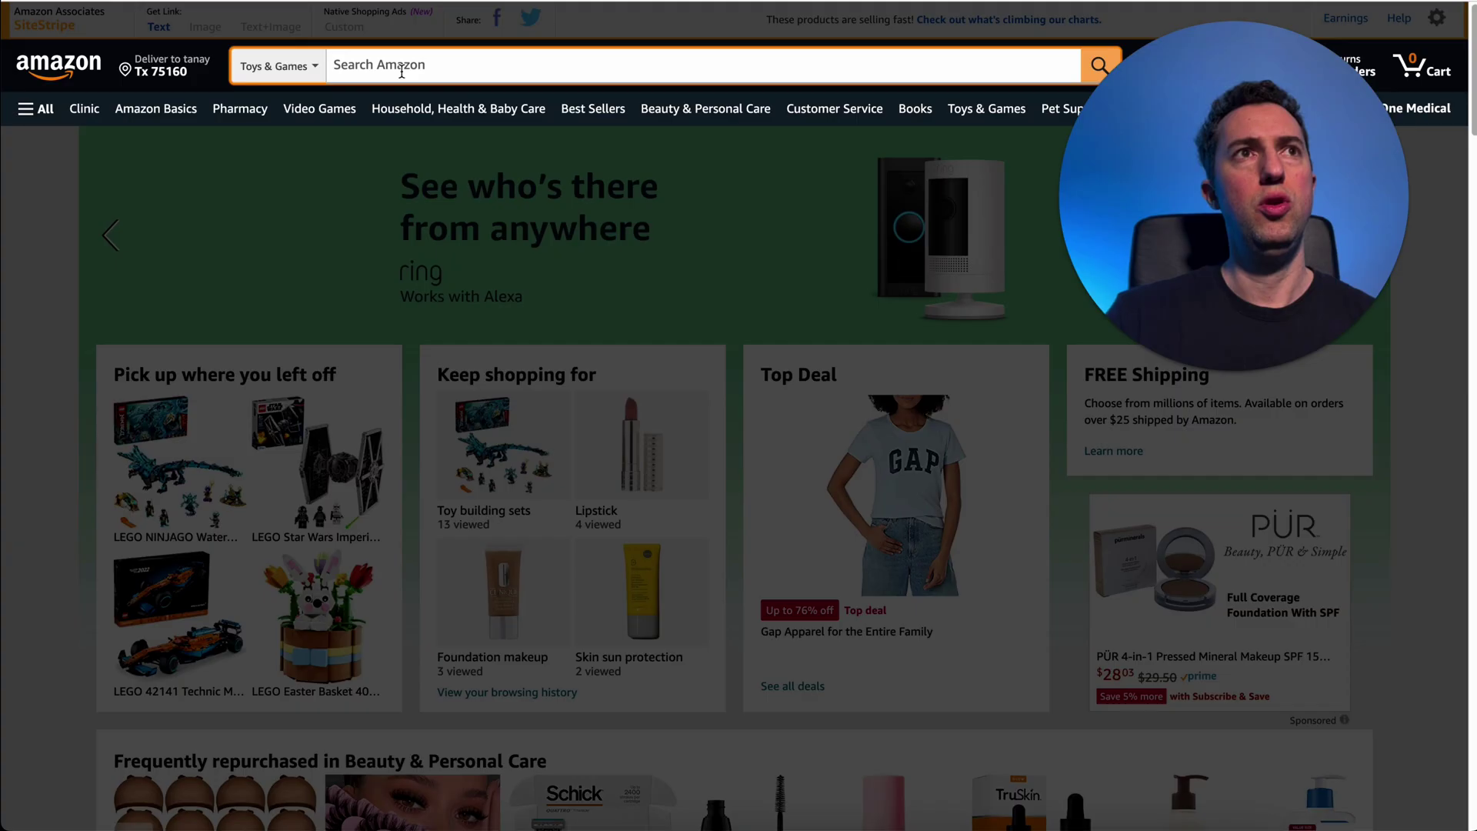
click(401, 72)
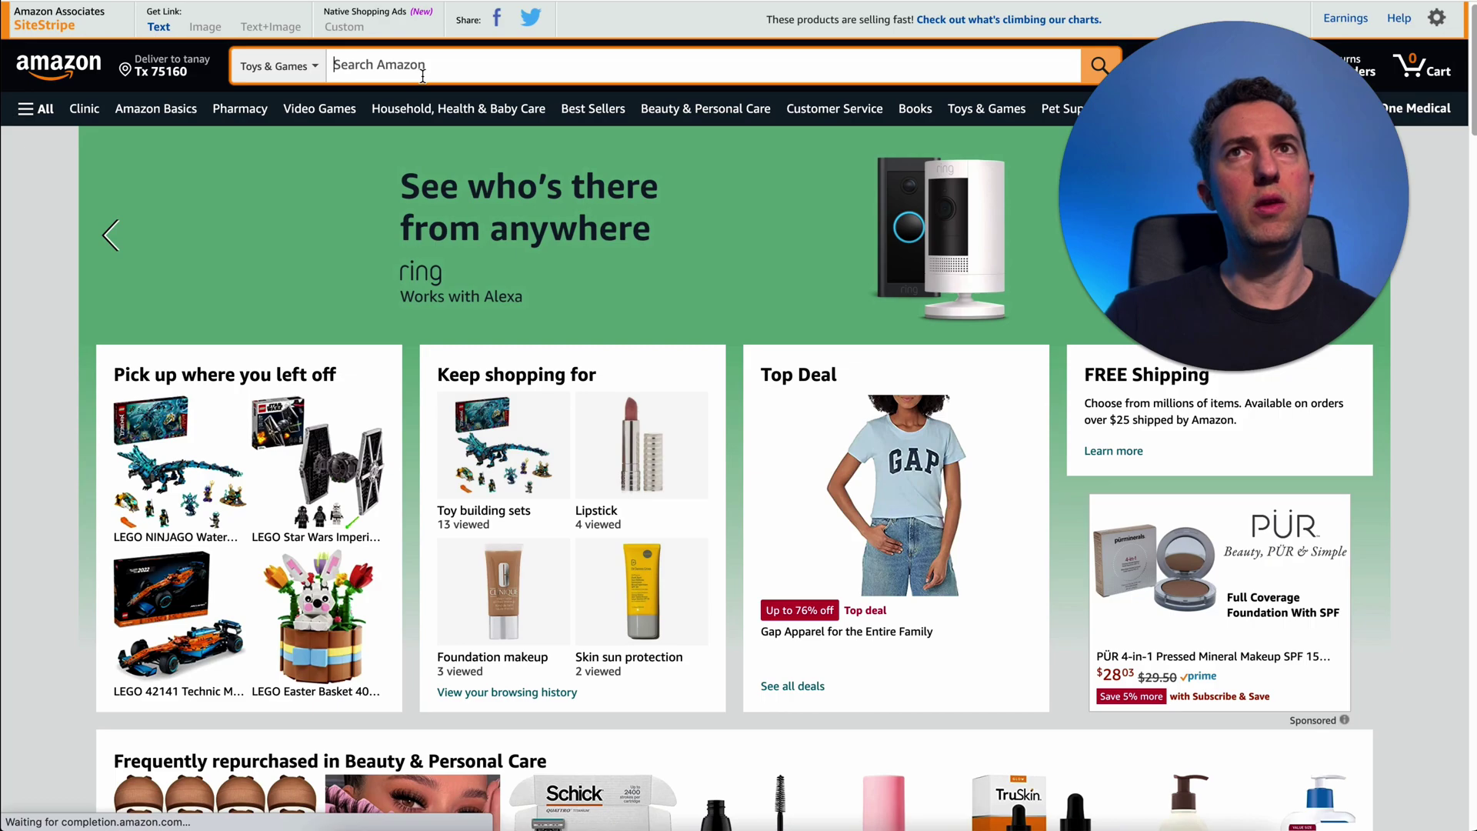
key(Return)
scroll(127, 414, down, 5)
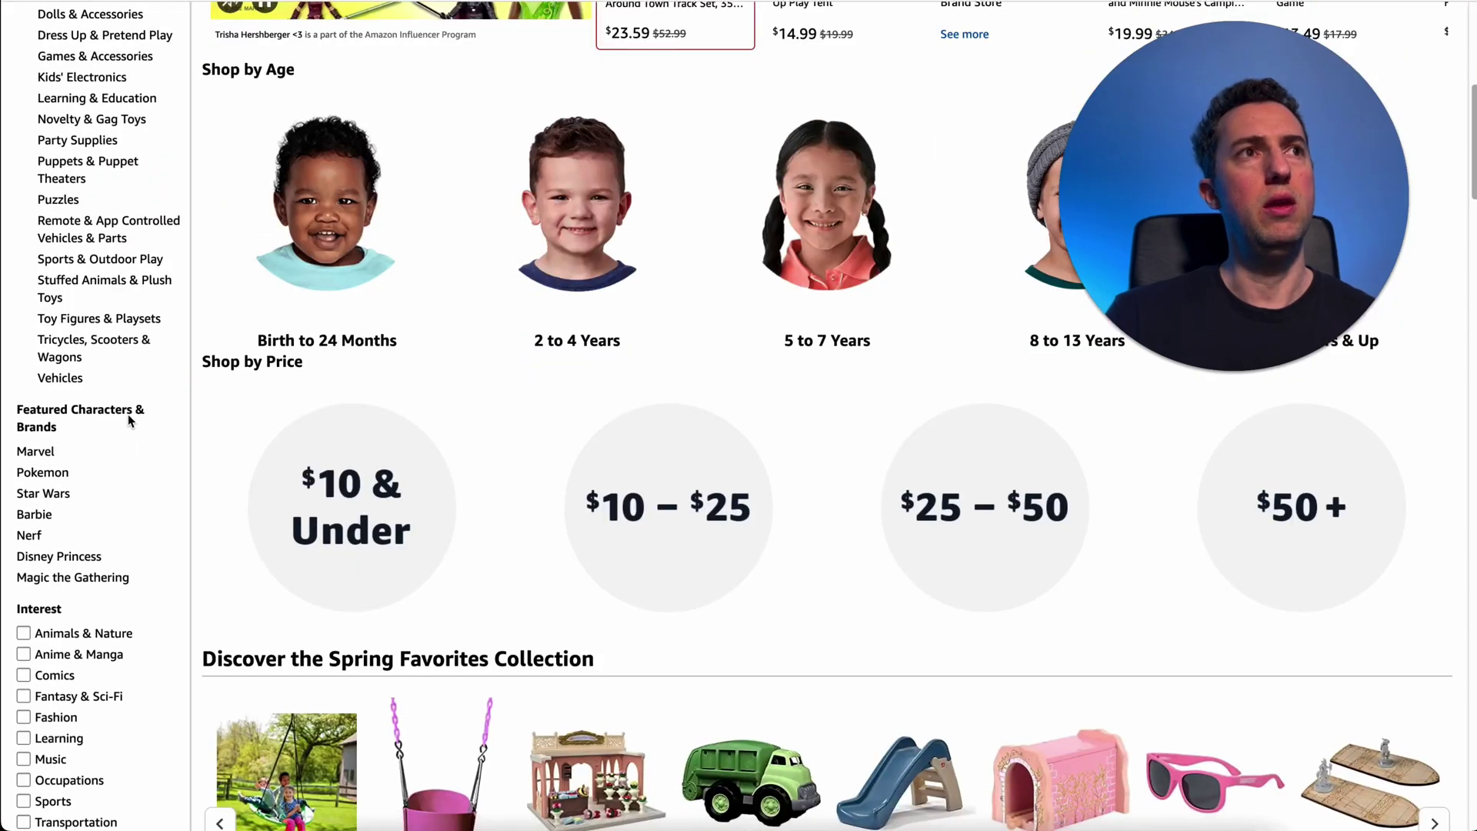
scroll(127, 413, up, 3)
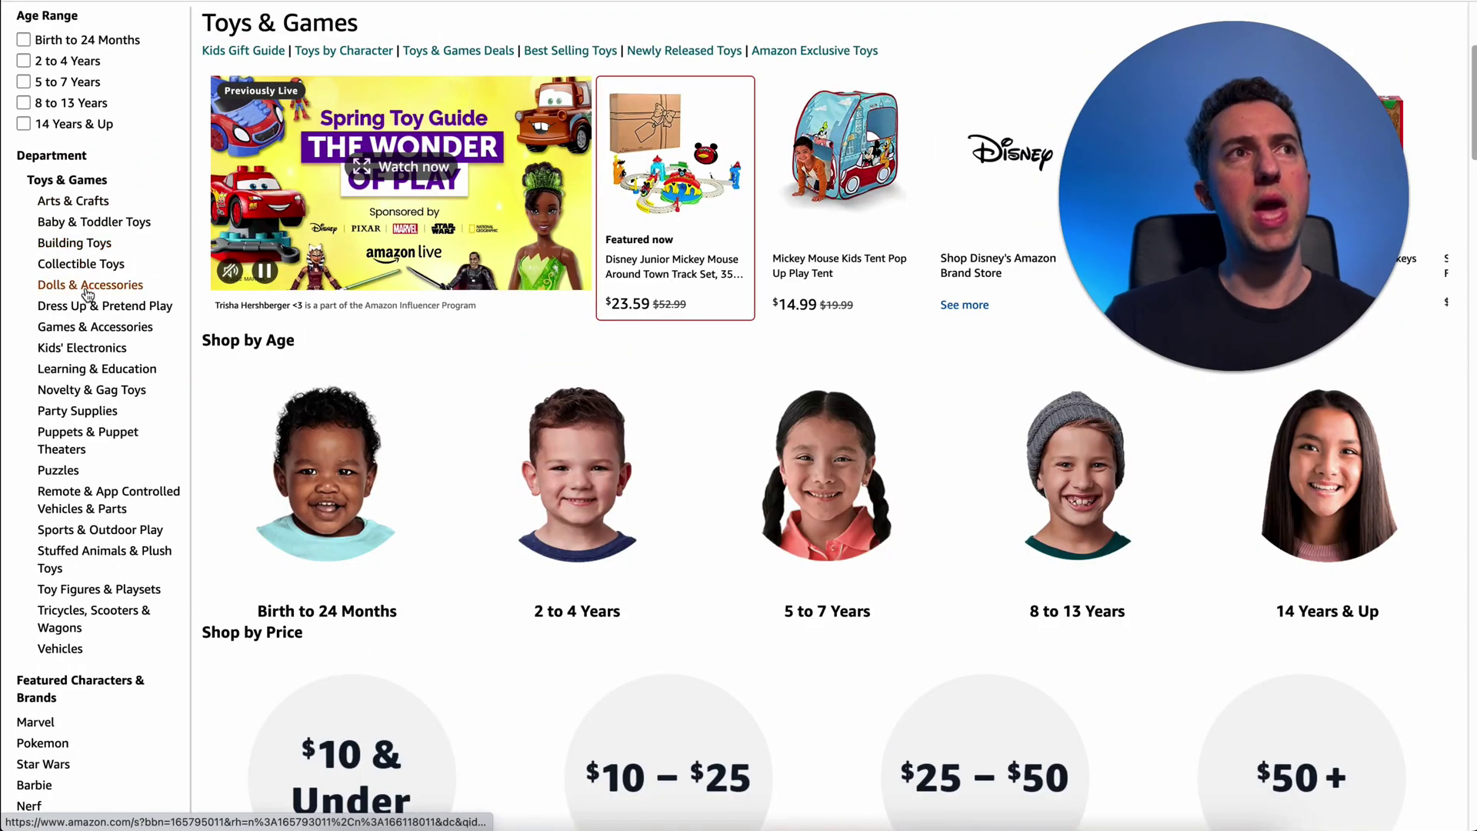
click(93, 245)
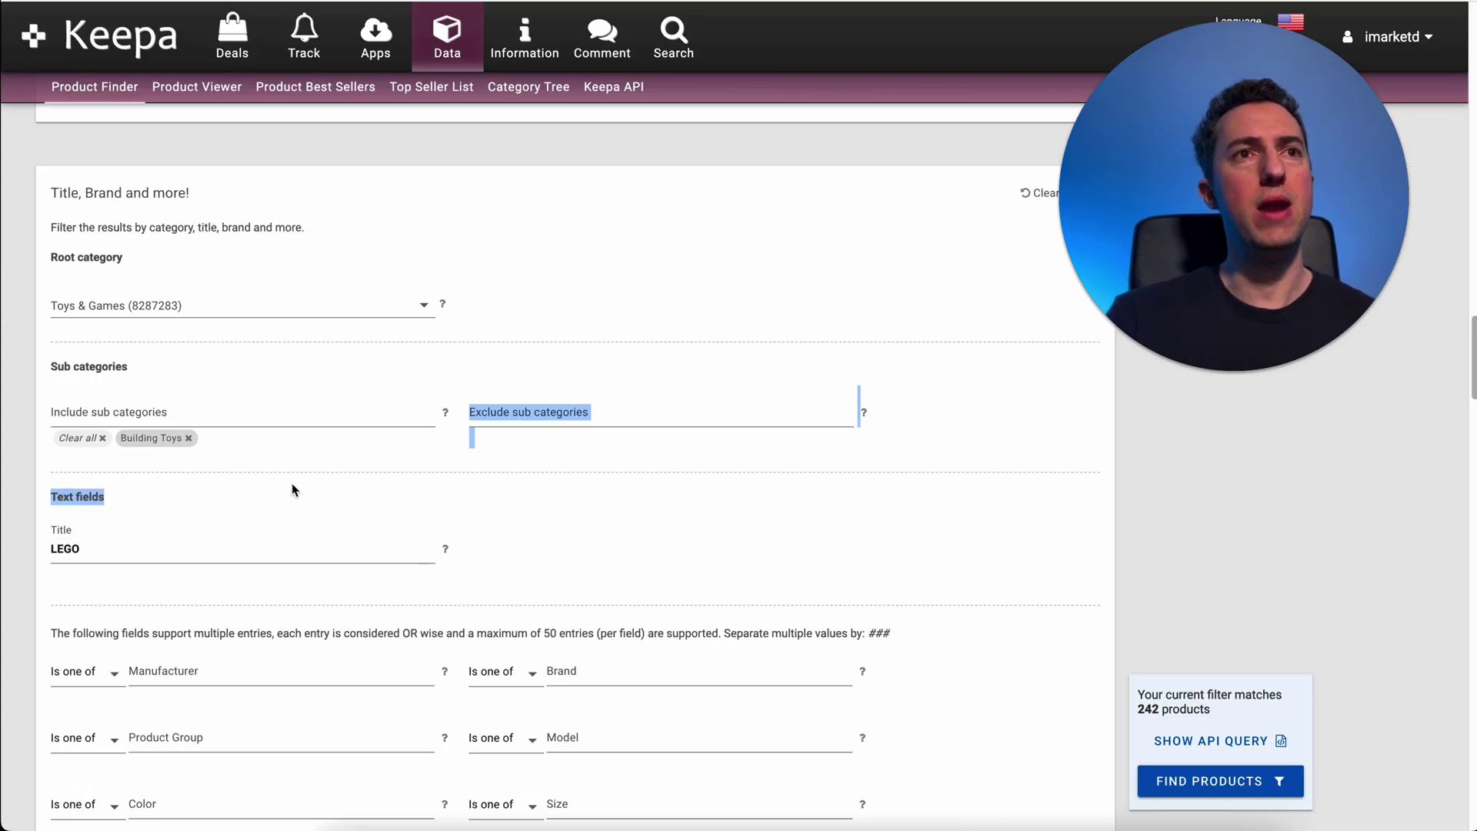
Step: Switch back to Keepa and review the sub category and title filters and Amazon's 90 days out of stock percentage
drag(331, 500, 214, 464)
scroll(549, 462, down, 2)
mouse_move(554, 400)
mouse_down()
mouse_move(77, 474)
mouse_move(106, 464)
mouse_up()
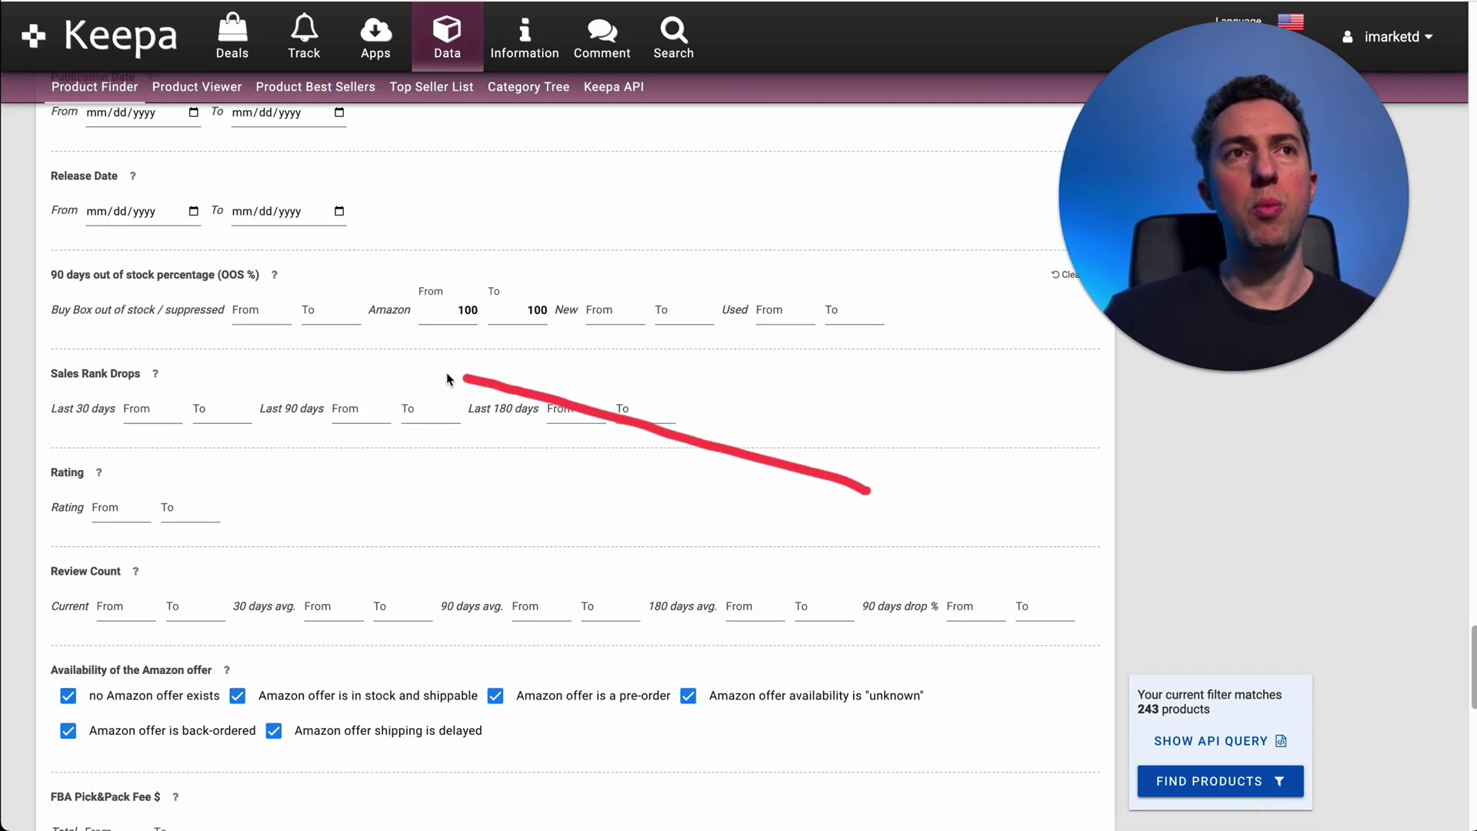
mouse_move(461, 378)
mouse_down()
mouse_move(358, 343)
mouse_move(339, 315)
mouse_move(636, 310)
mouse_move(573, 384)
mouse_up()
mouse_move(102, 240)
mouse_down()
mouse_move(34, 266)
mouse_move(104, 299)
mouse_move(289, 296)
mouse_move(169, 241)
mouse_move(99, 245)
mouse_up()
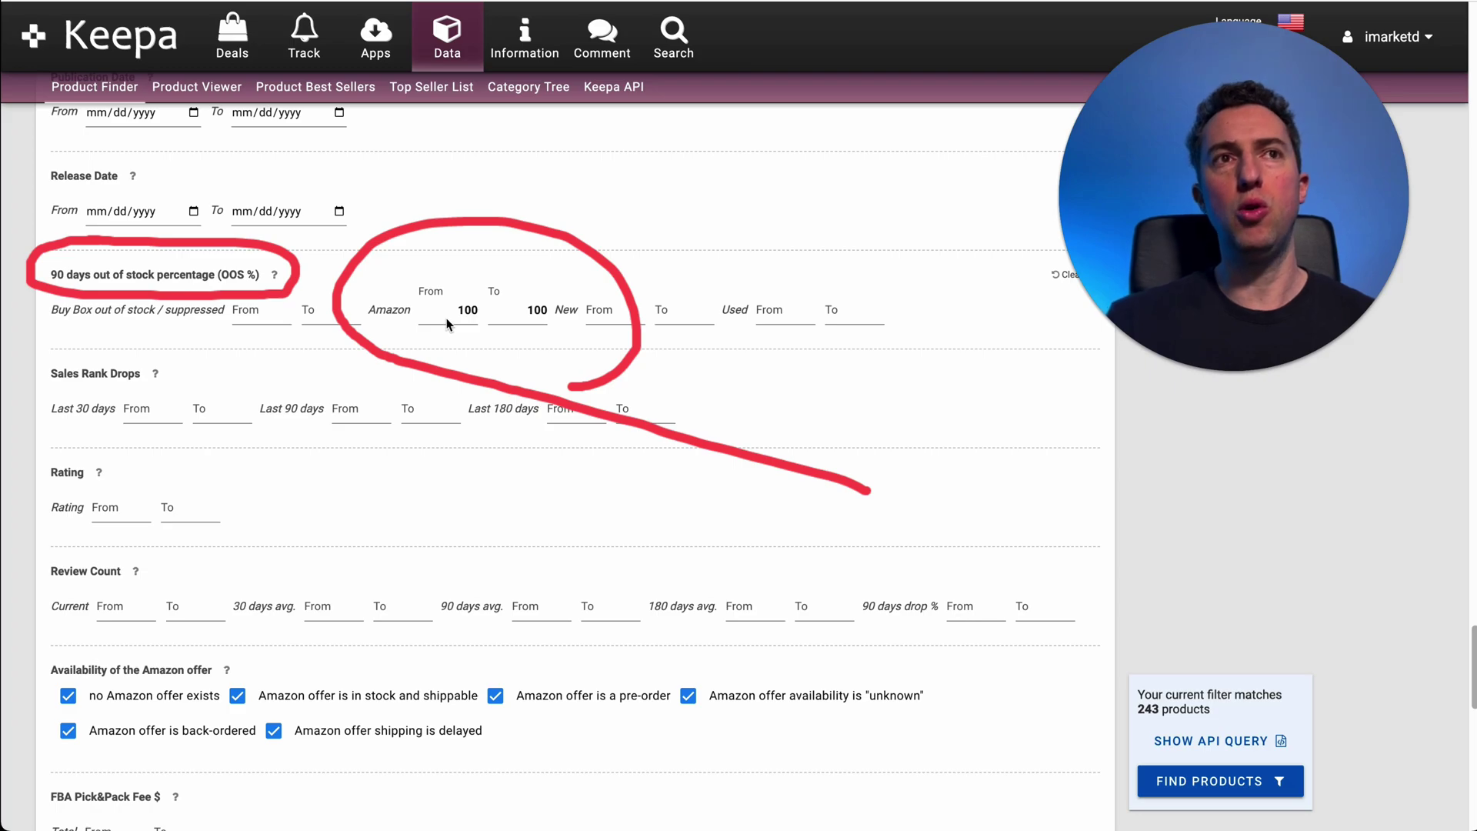
key(Escape)
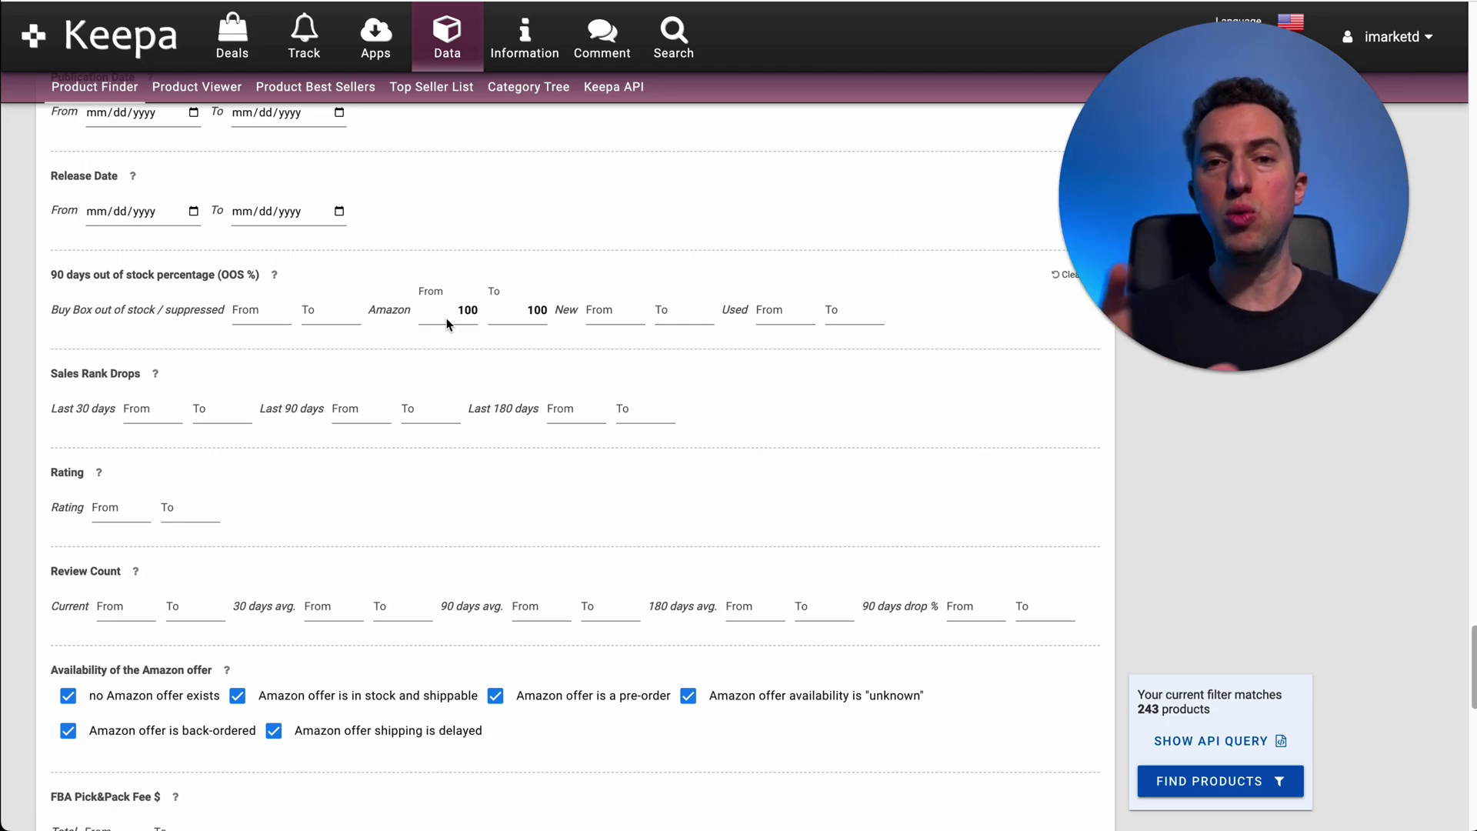
Step: Find the products matching the filters and open the Amazon listing of Lego Creator Fish Tank 31122
scroll(1000, 615, down, 1)
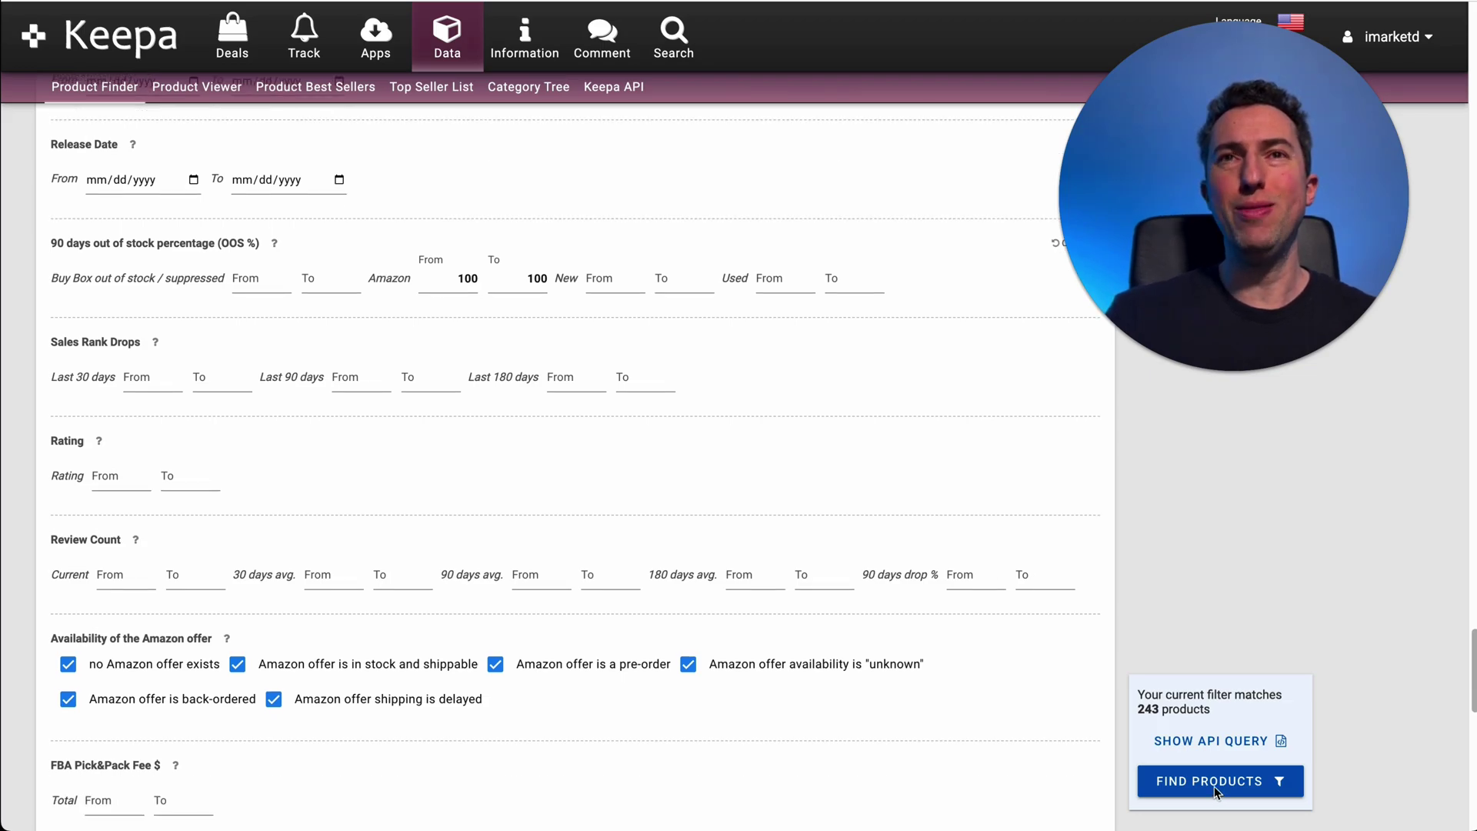
click(1214, 786)
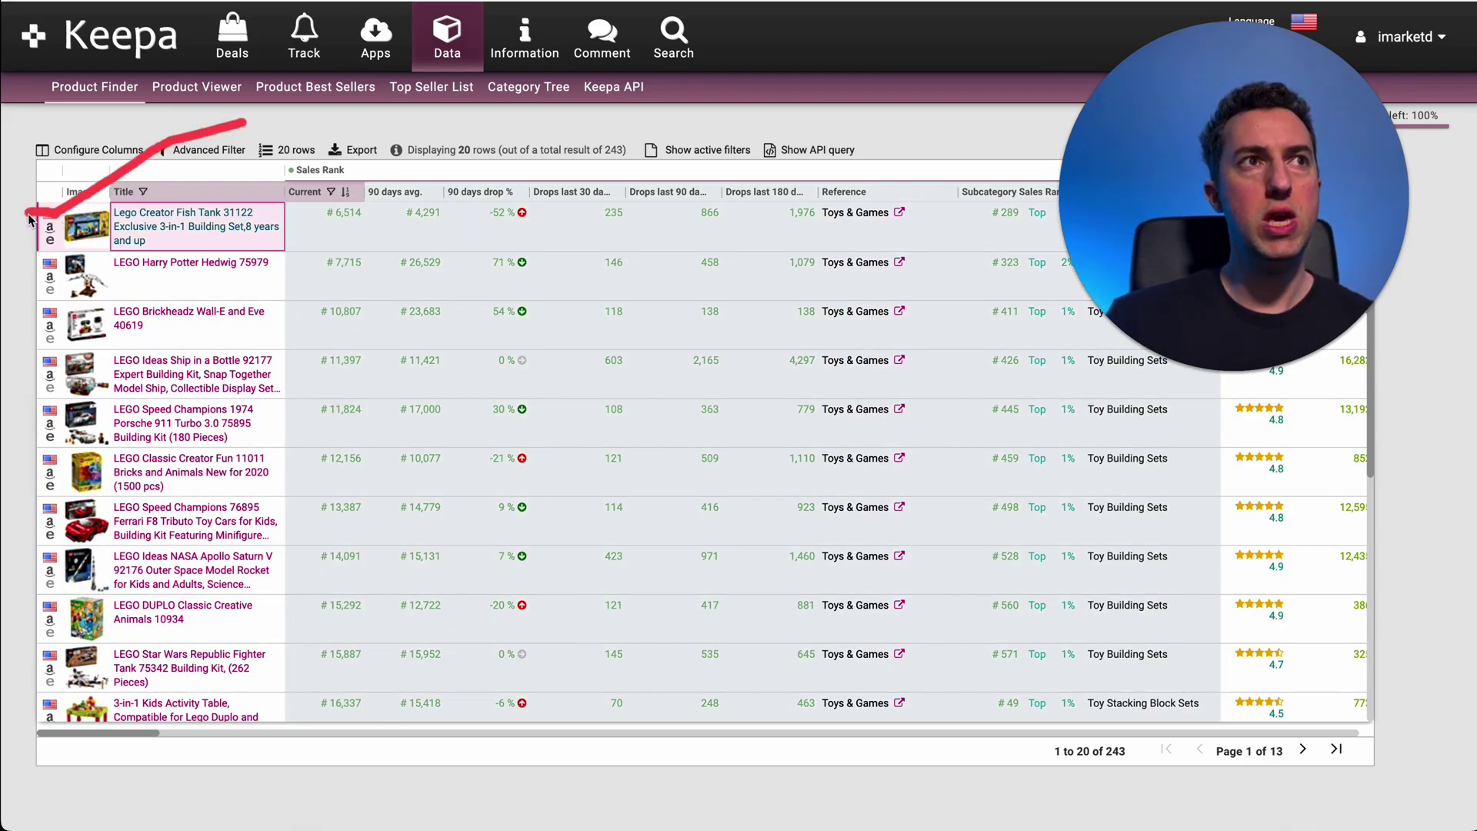
click(50, 226)
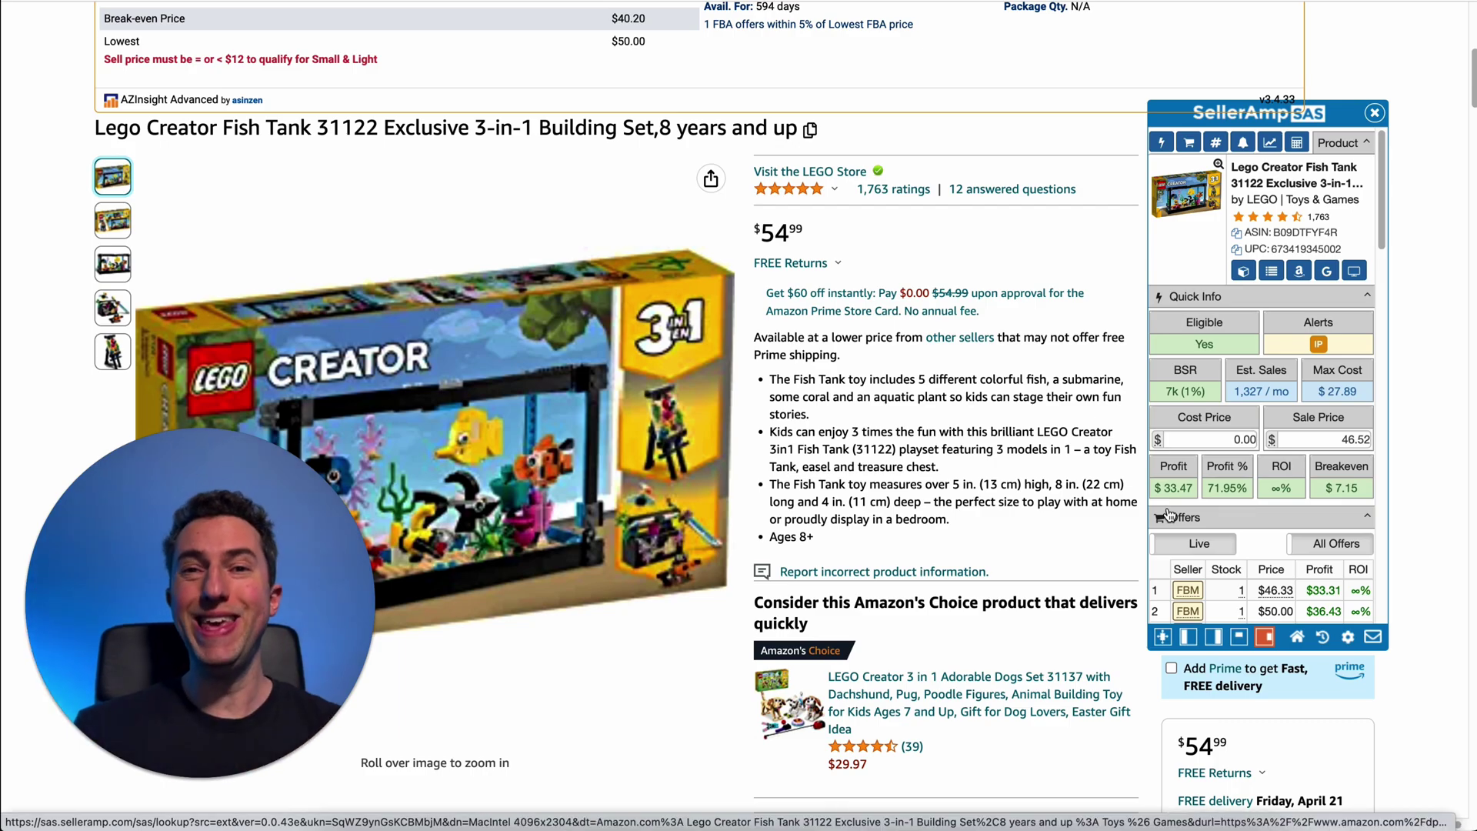
Step: Search Google for the Lego Creator Fish Tank 31122 through SellerAmp's Google lookup
mouse_move(988, 650)
mouse_down()
mouse_move(1162, 544)
mouse_move(1319, 409)
mouse_up()
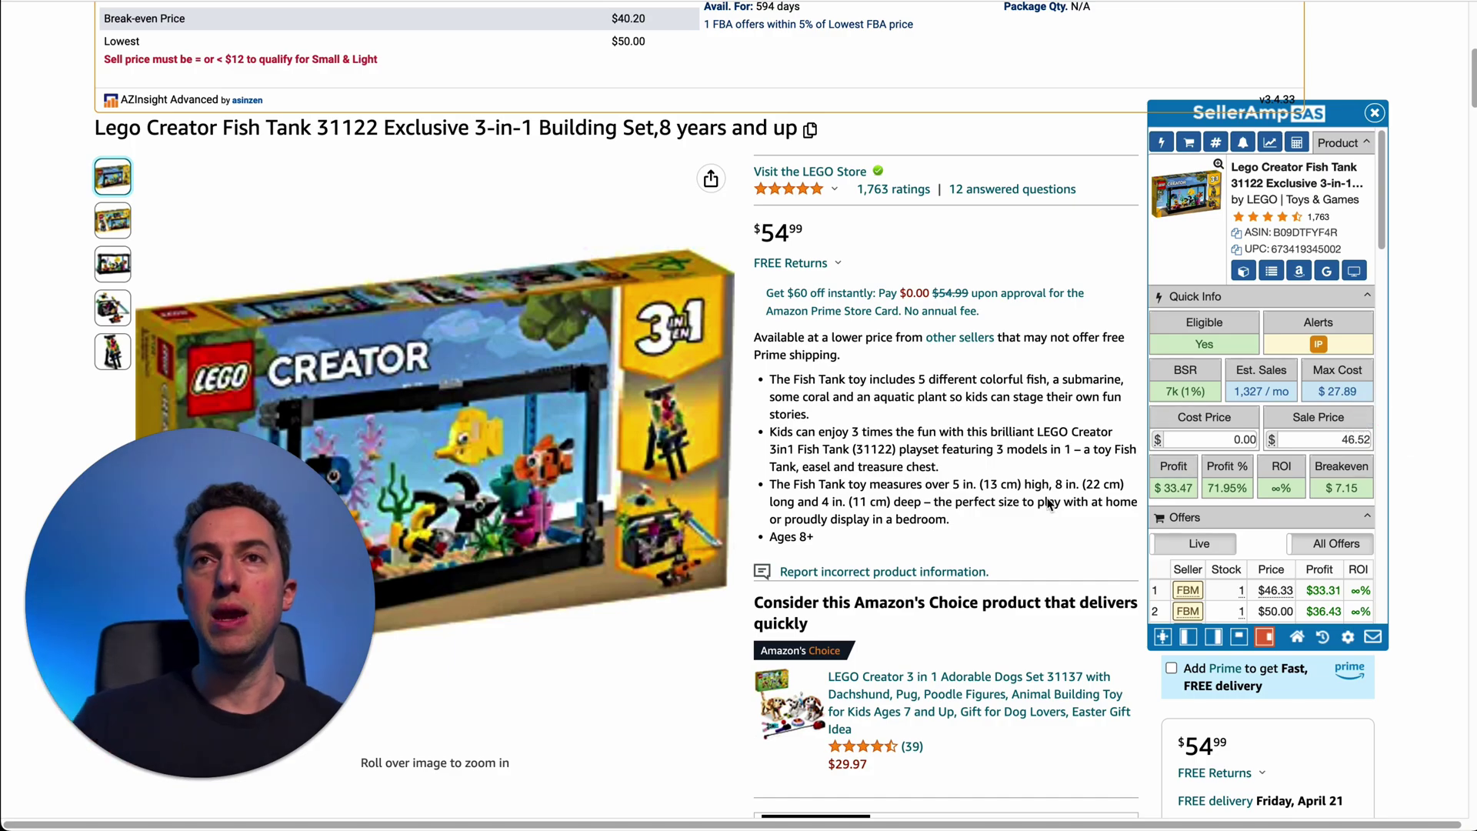
drag(983, 528, 1129, 434)
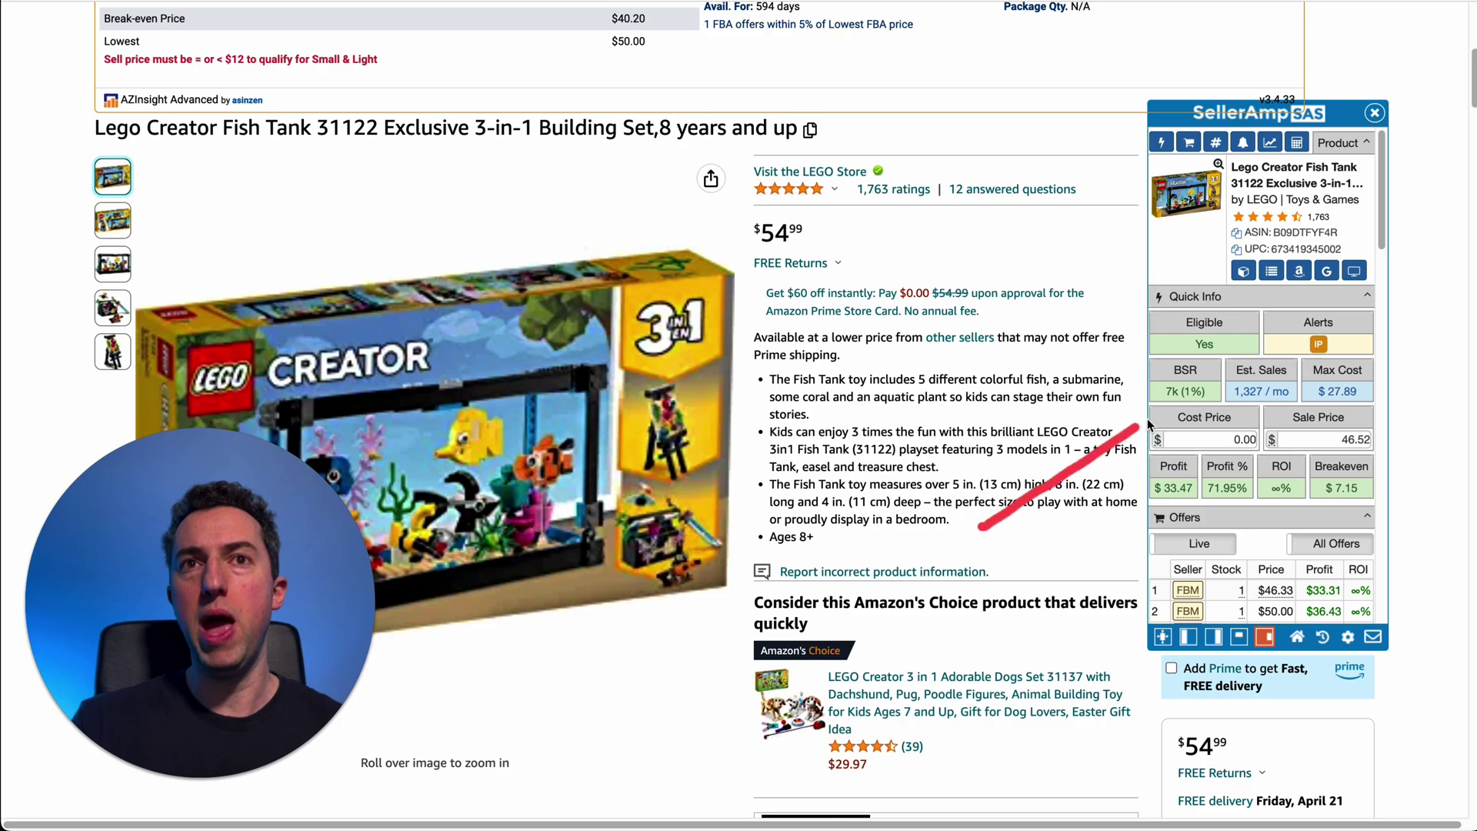
drag(1331, 293, 1331, 285)
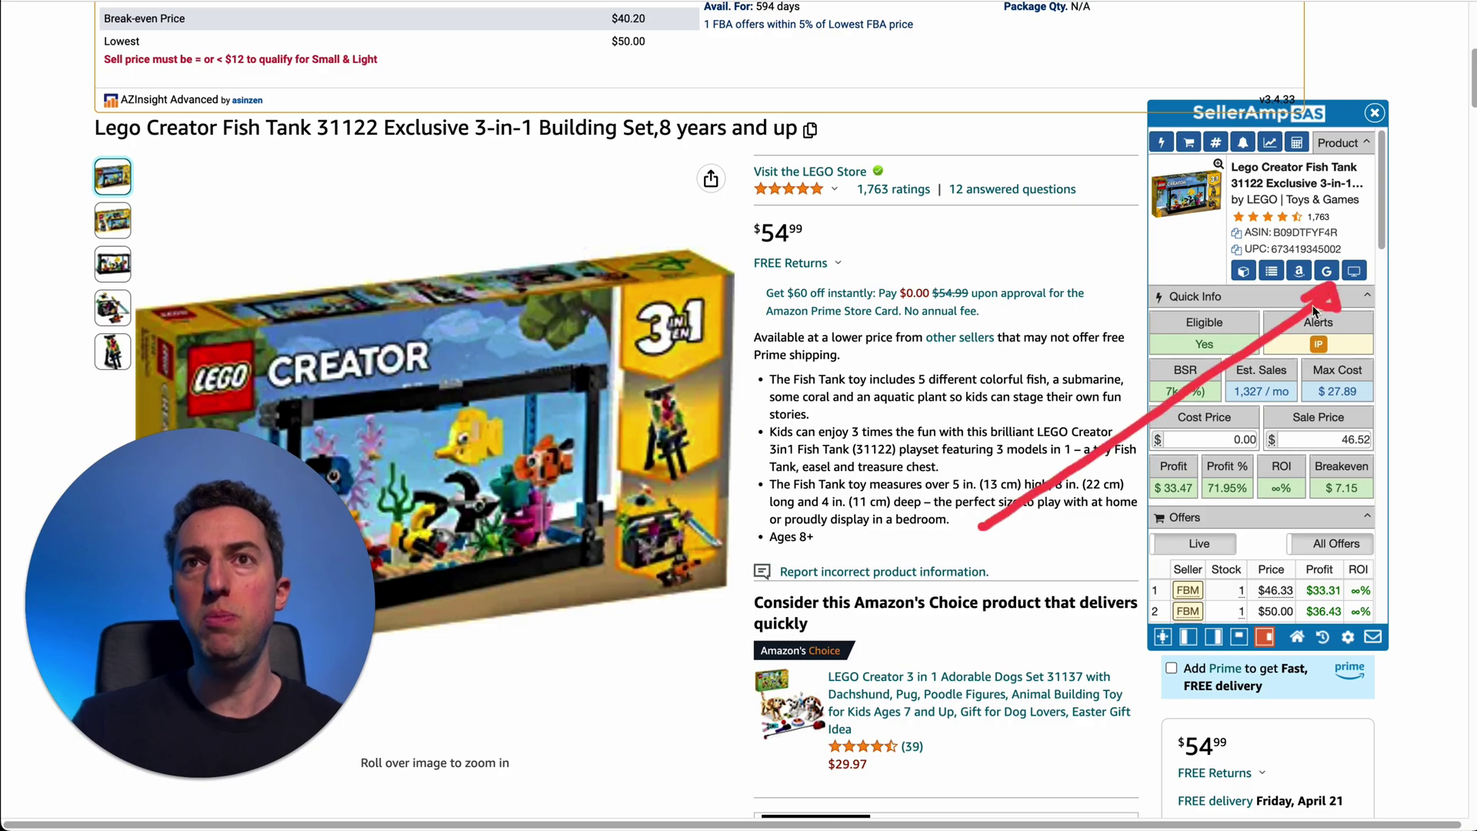
click(1329, 275)
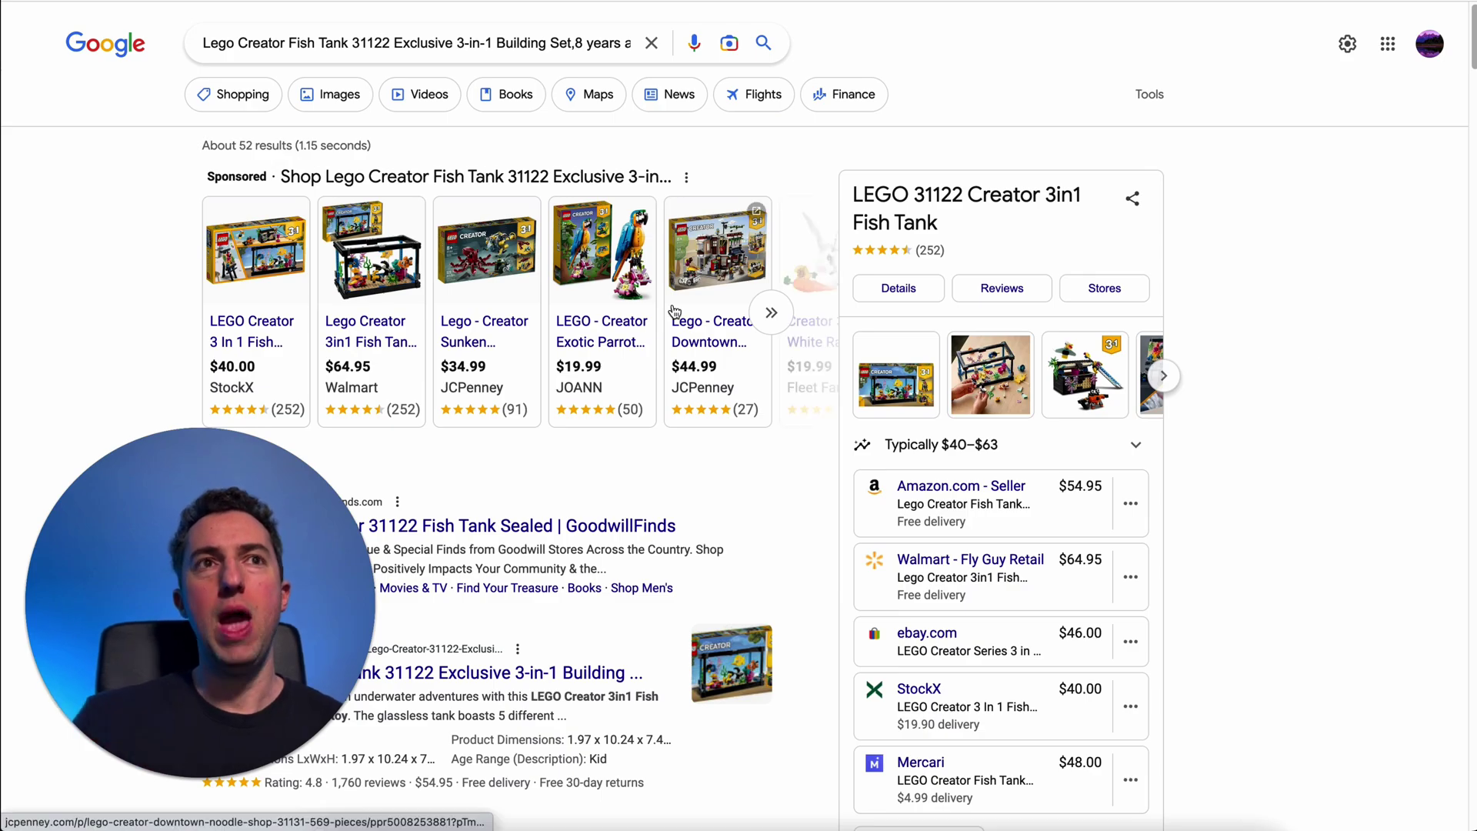
Step: Compare retailer offers for the Fish Tank set in the Google results and open the official LEGO store result
mouse_move(580, 321)
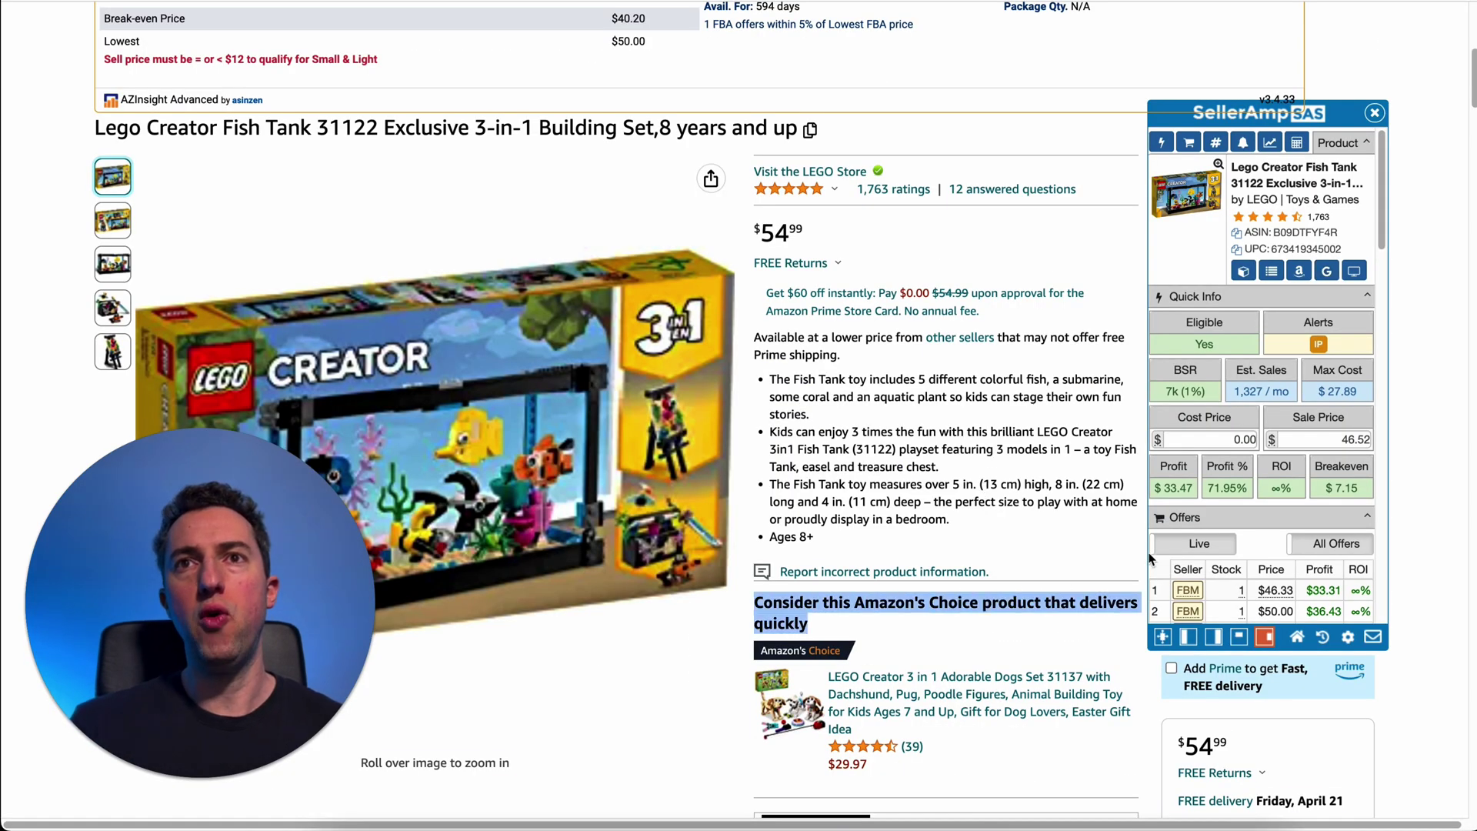
drag(1031, 619, 1288, 423)
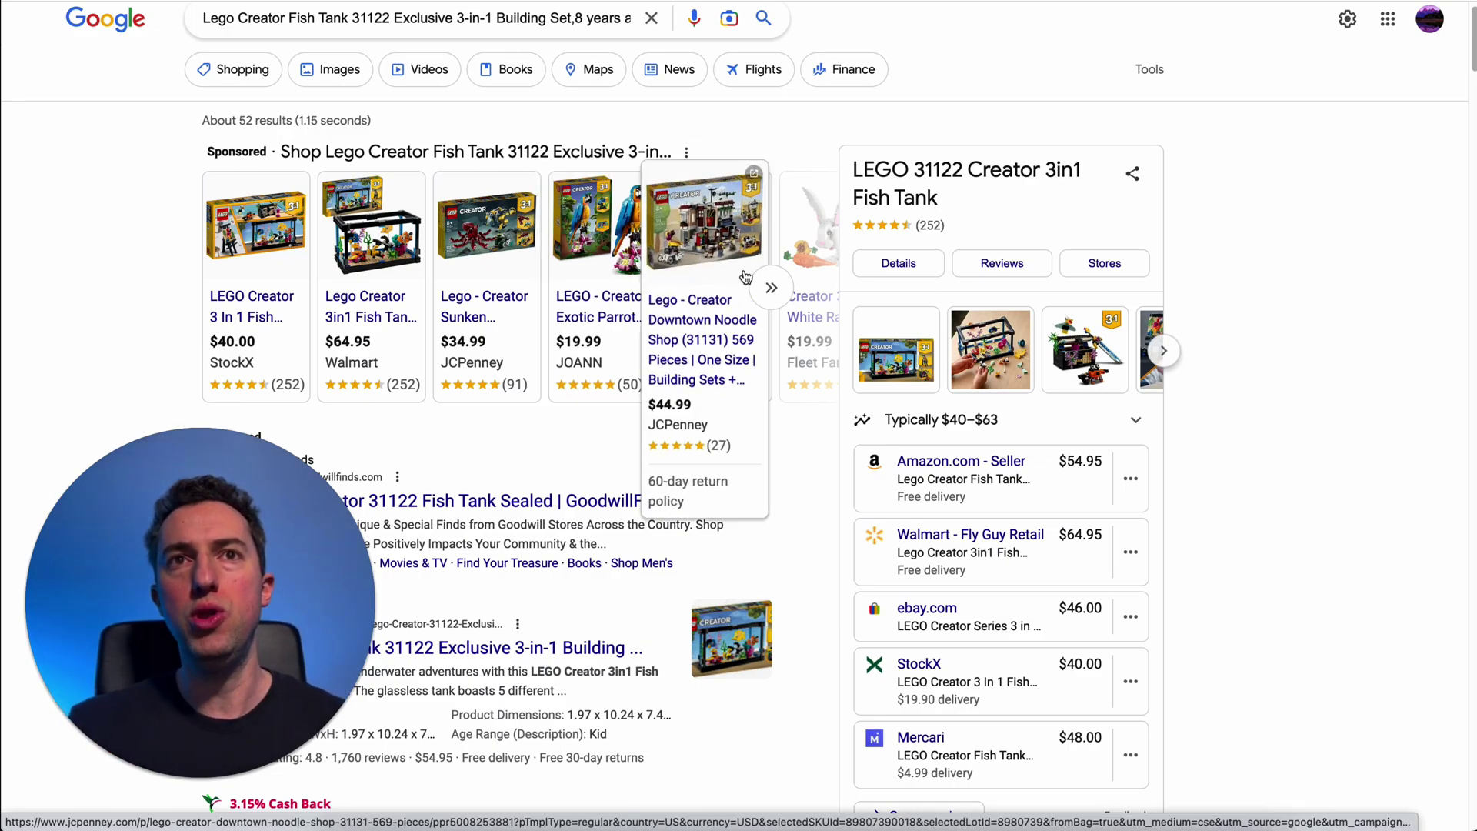
scroll(991, 313, down, 4)
scroll(997, 460, up, 4)
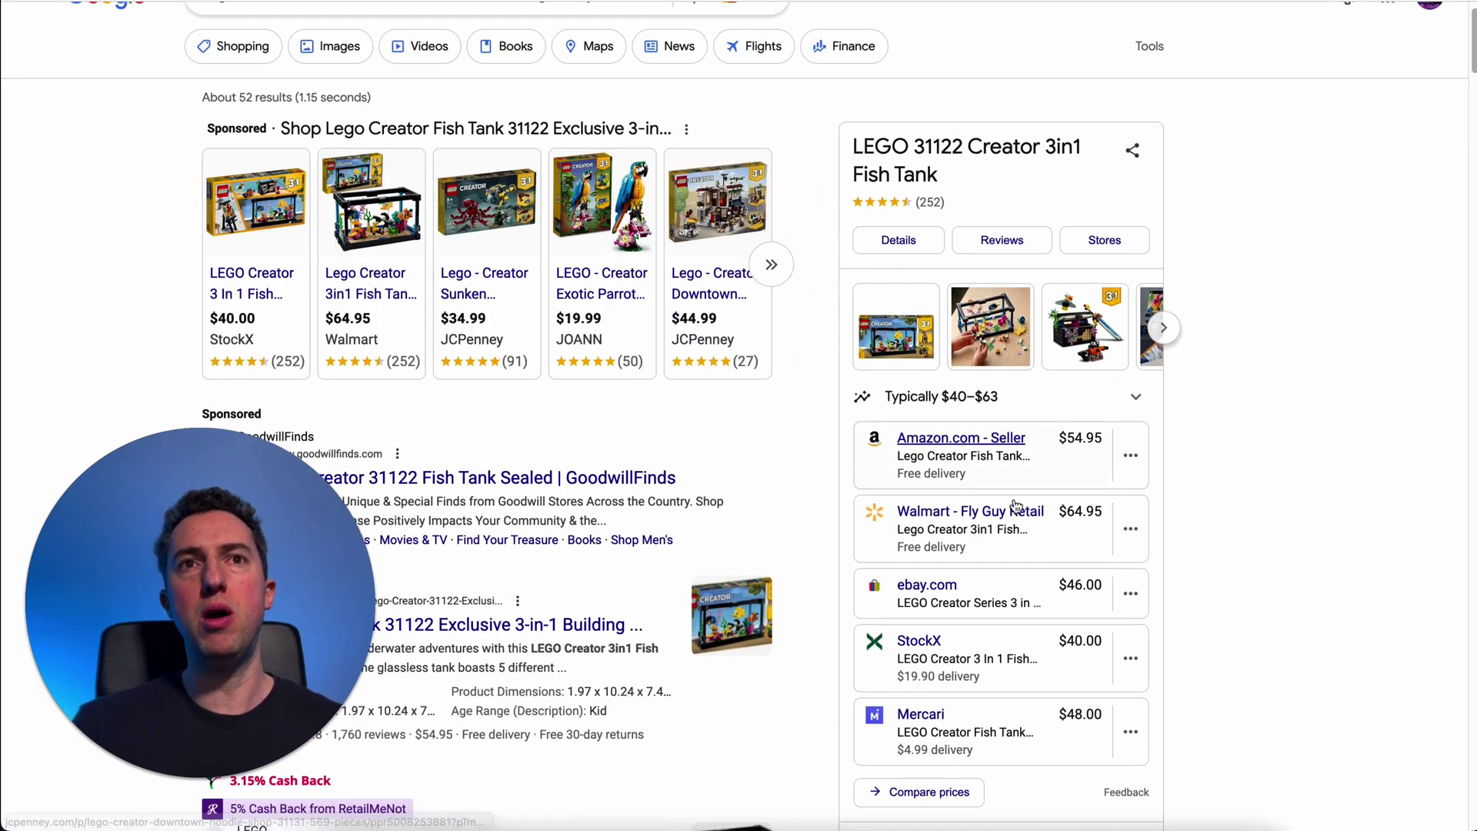
scroll(687, 222, down, 6)
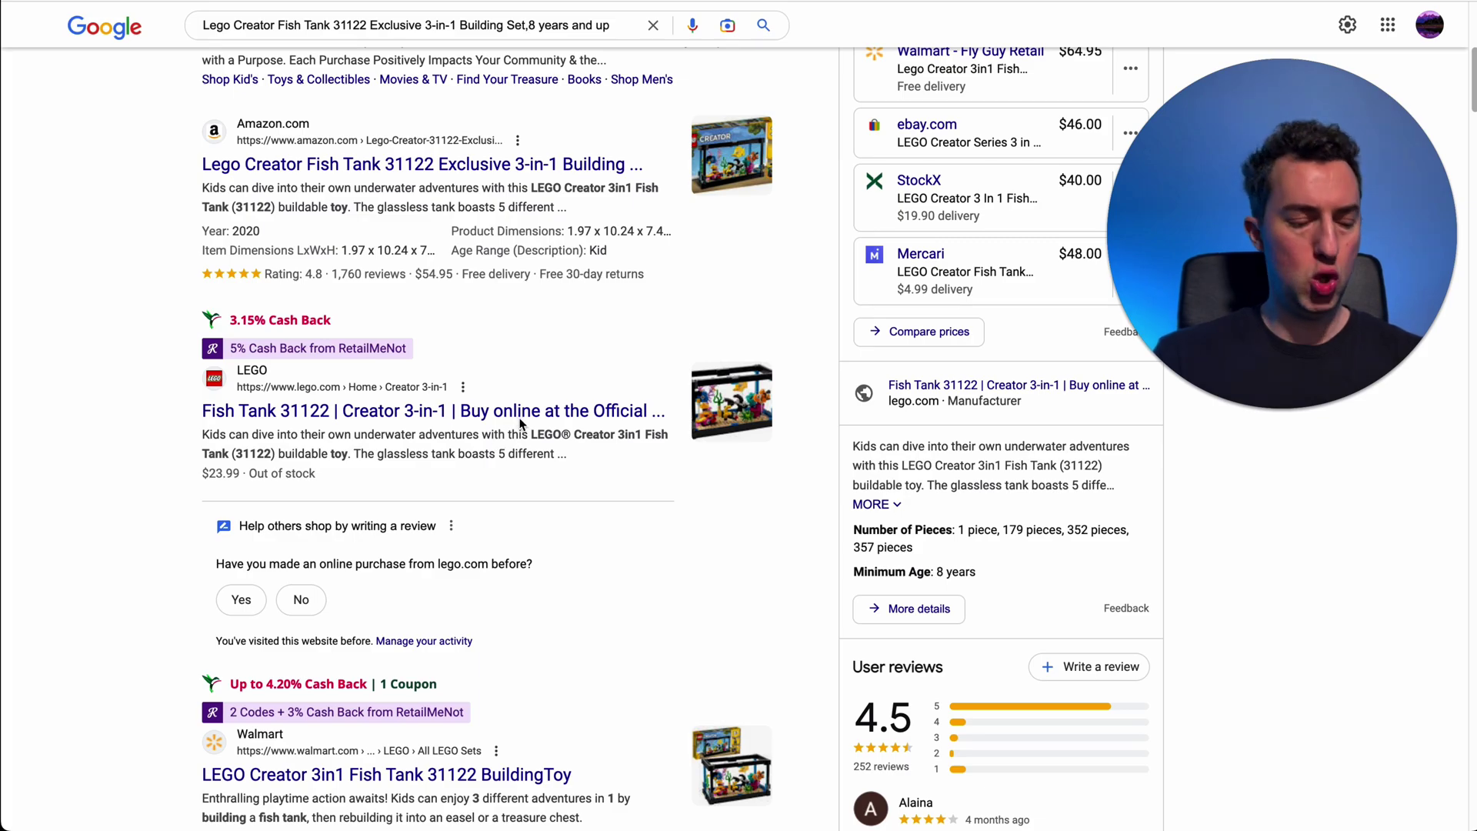
click(519, 415)
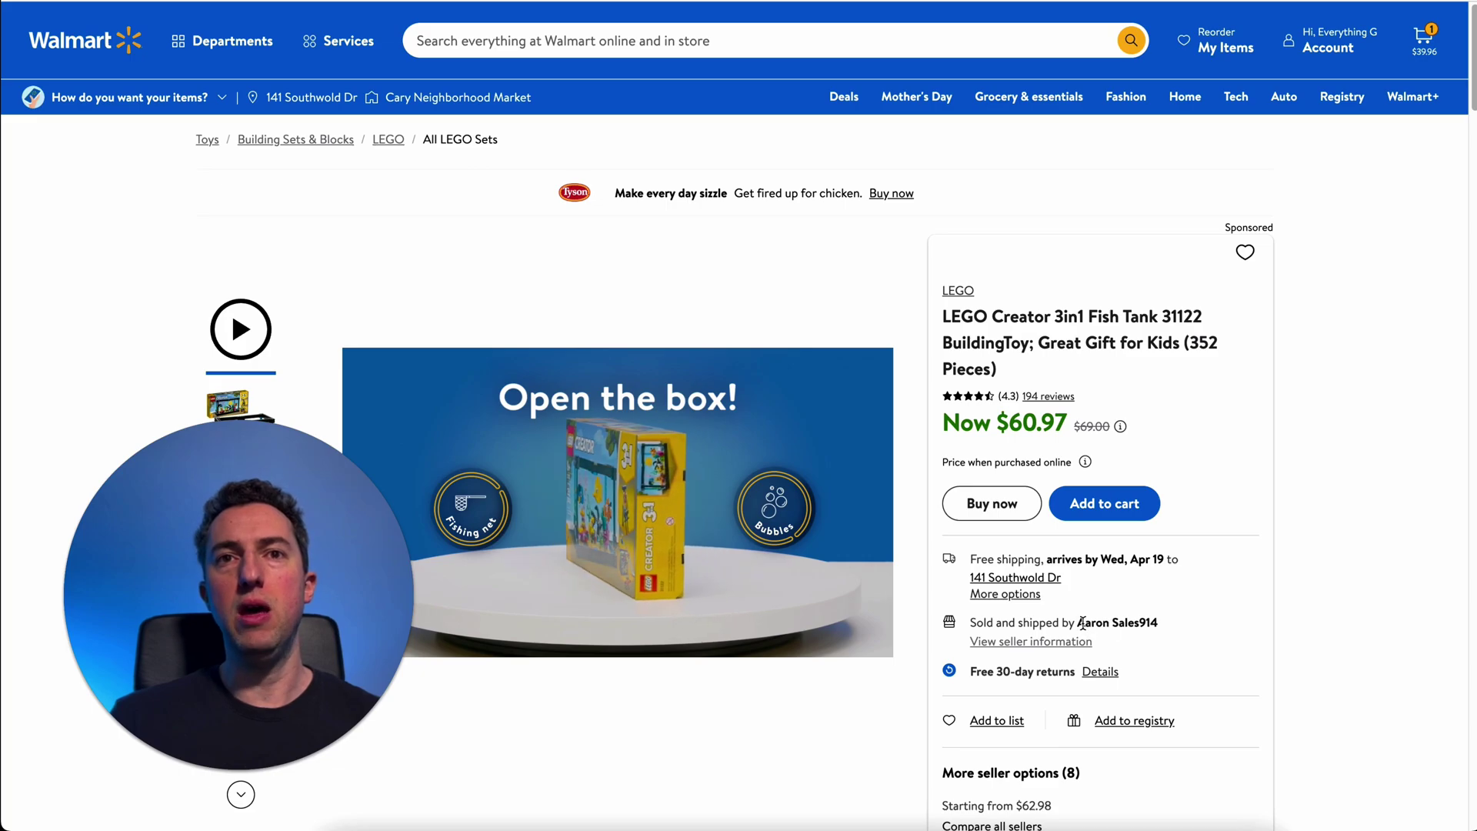
Step: Check who sells and ships the Fish Tank set on Walmart, and return to the Google results
drag(1112, 623, 1216, 618)
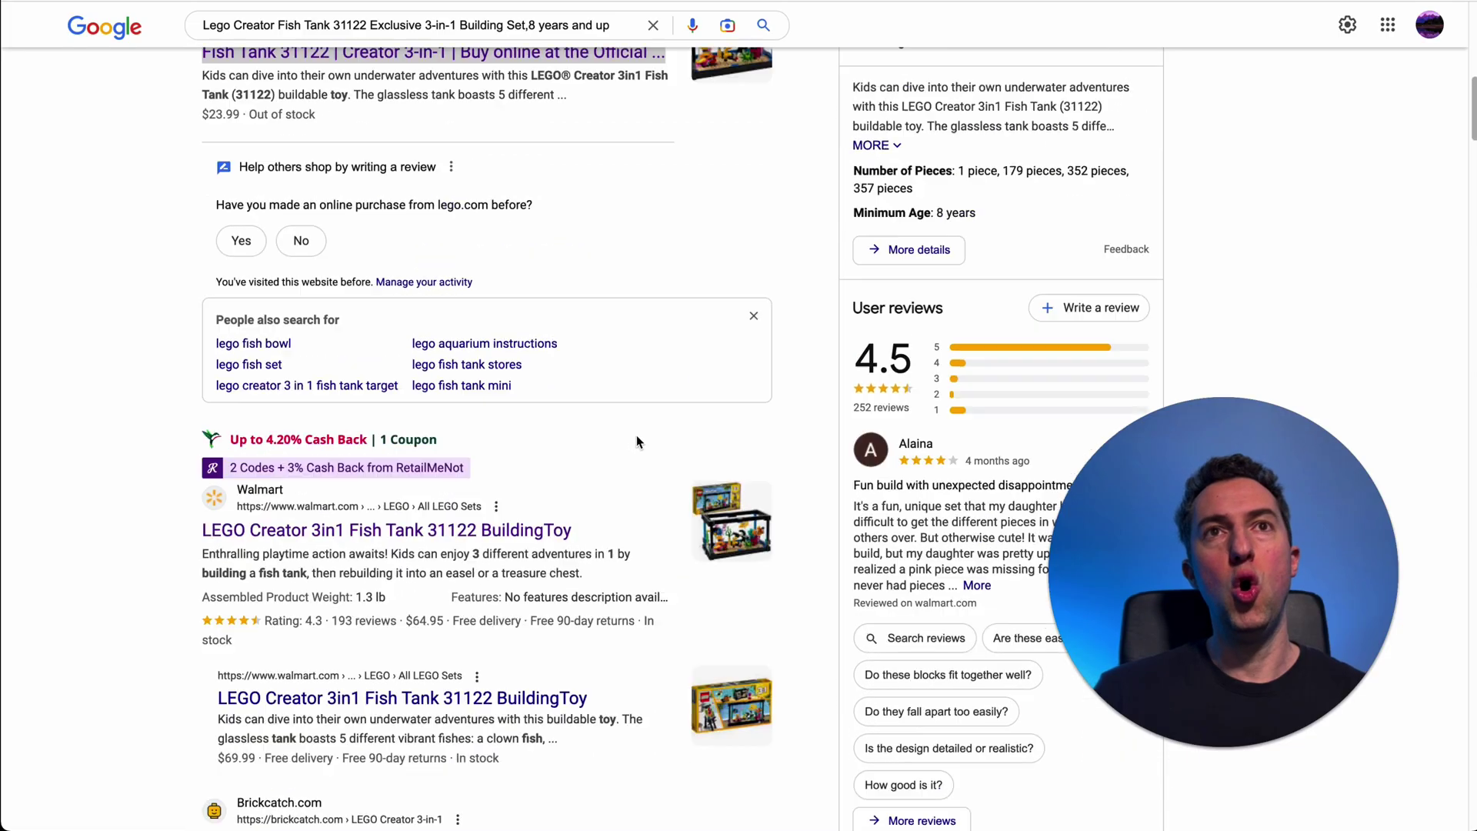
scroll(639, 434, up, 4)
scroll(643, 439, up, 2)
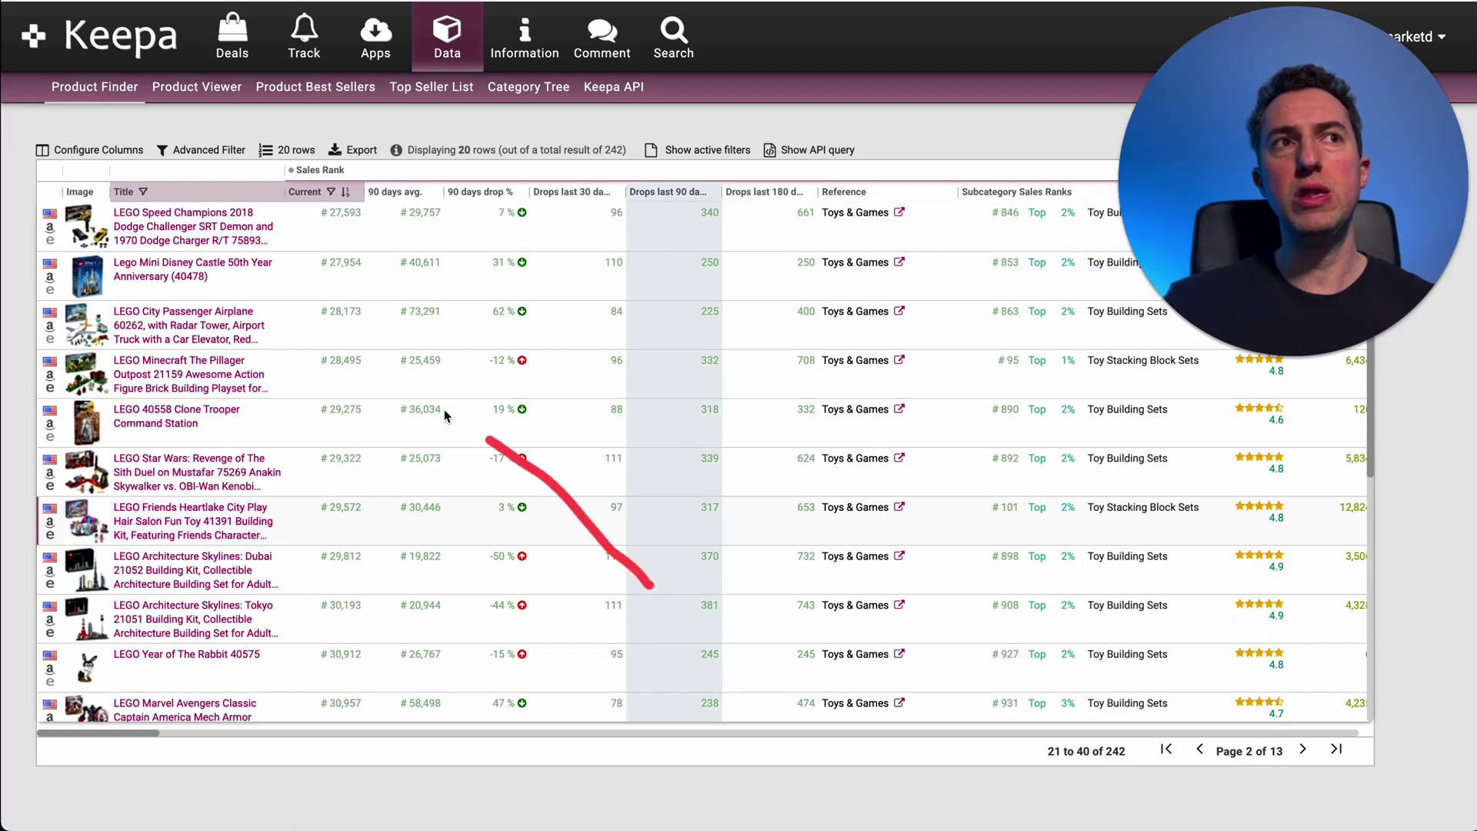
Step: Open the Amazon listing of Lego Mini Disney Castle 40478 from the Keepa results and examine its price history graph
mouse_move(445, 416)
mouse_down()
mouse_move(217, 283)
mouse_move(258, 288)
mouse_up()
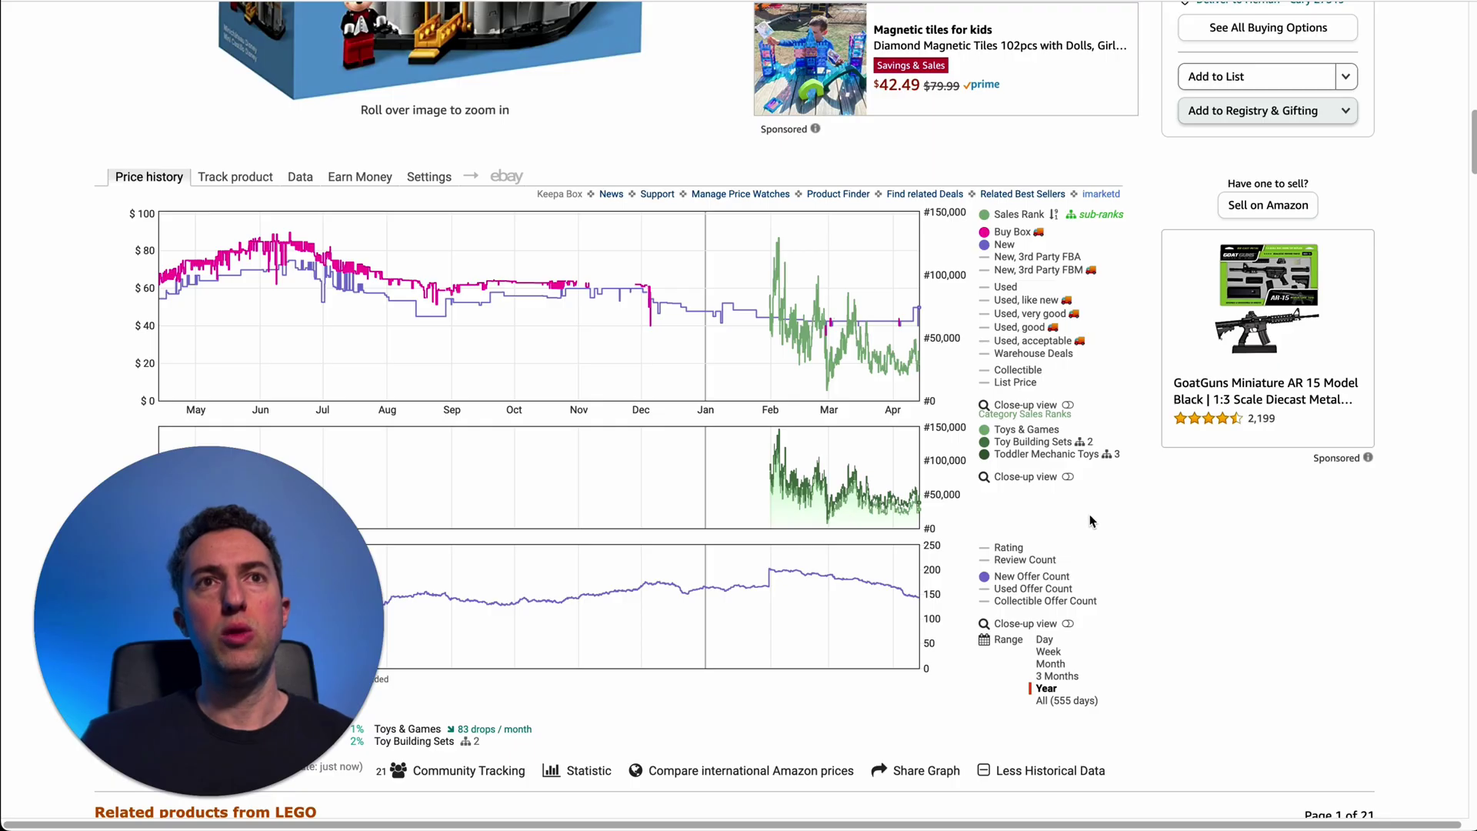
mouse_move(1092, 512)
mouse_down()
mouse_move(915, 456)
mouse_move(654, 324)
mouse_move(188, 331)
mouse_up()
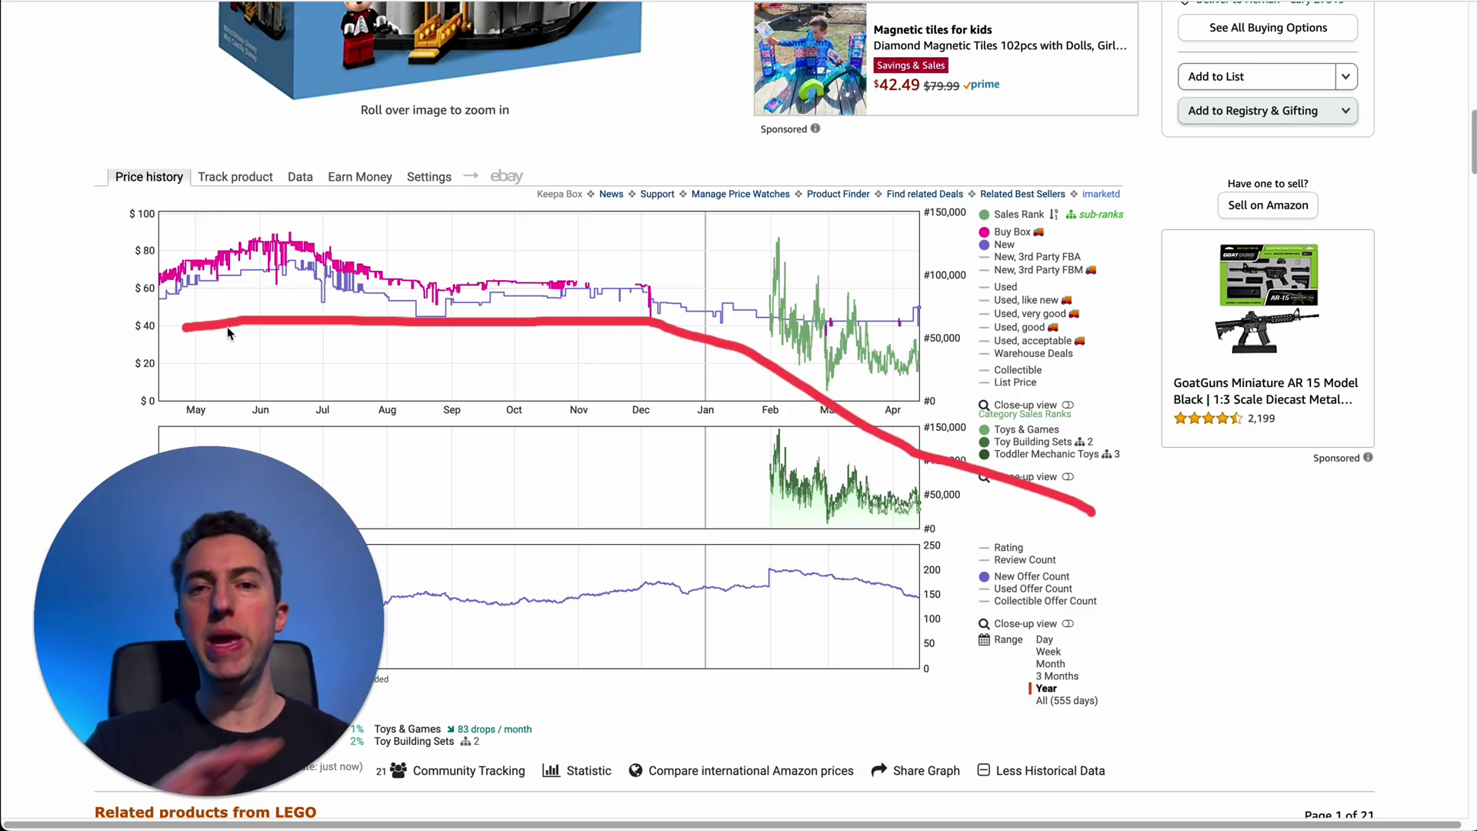
scroll(1065, 336, down, 1)
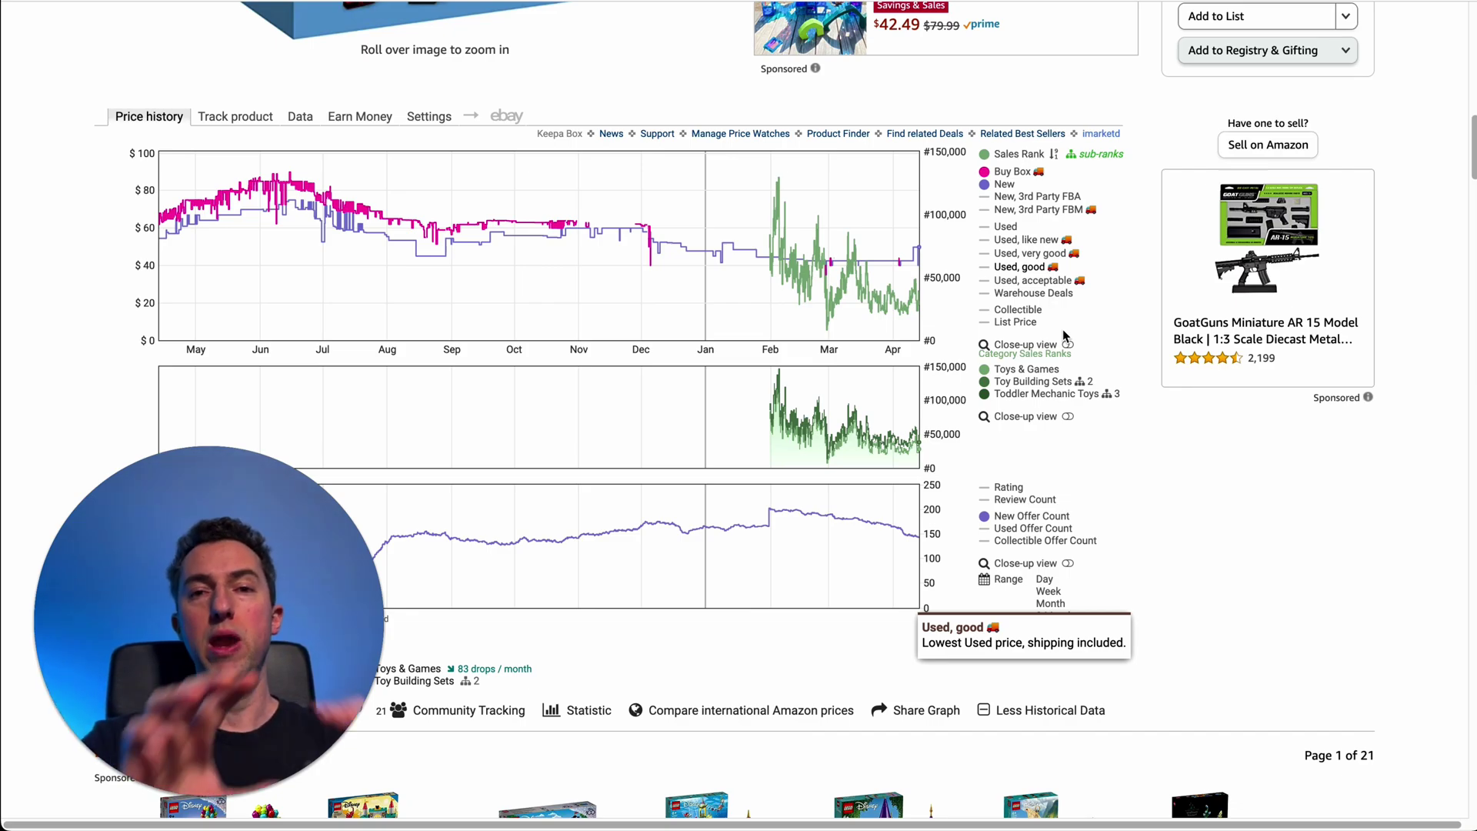
mouse_move(172, 273)
mouse_down()
mouse_move(435, 352)
mouse_move(852, 304)
mouse_move(404, 238)
mouse_move(188, 234)
mouse_up()
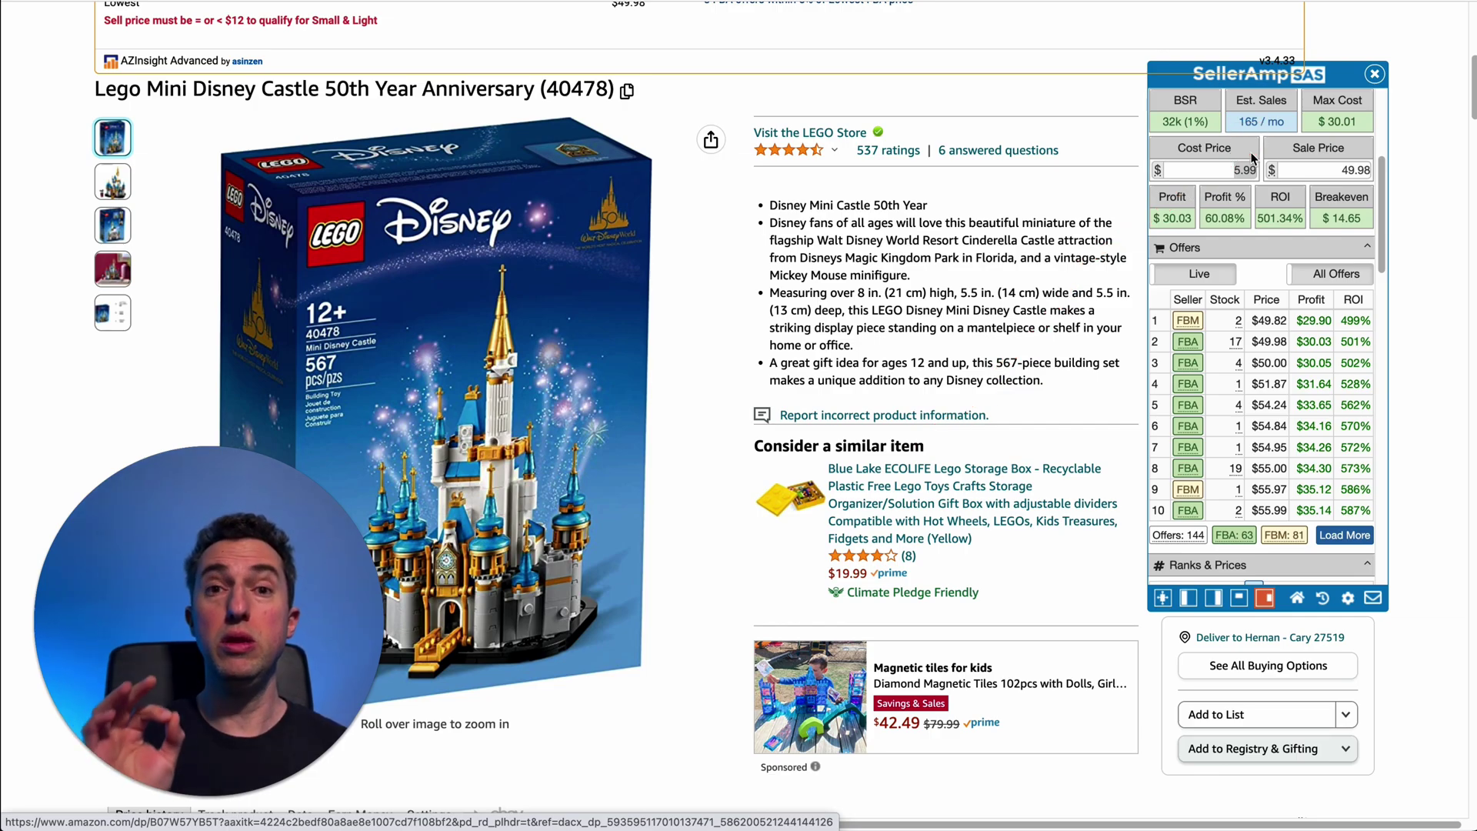
Step: Check the Disney Castle's sale price in SellerAmp and locate its buying options on the Amazon listing
mouse_move(1356, 145)
mouse_down()
mouse_move(1311, 181)
mouse_move(1404, 188)
mouse_move(1359, 154)
mouse_up()
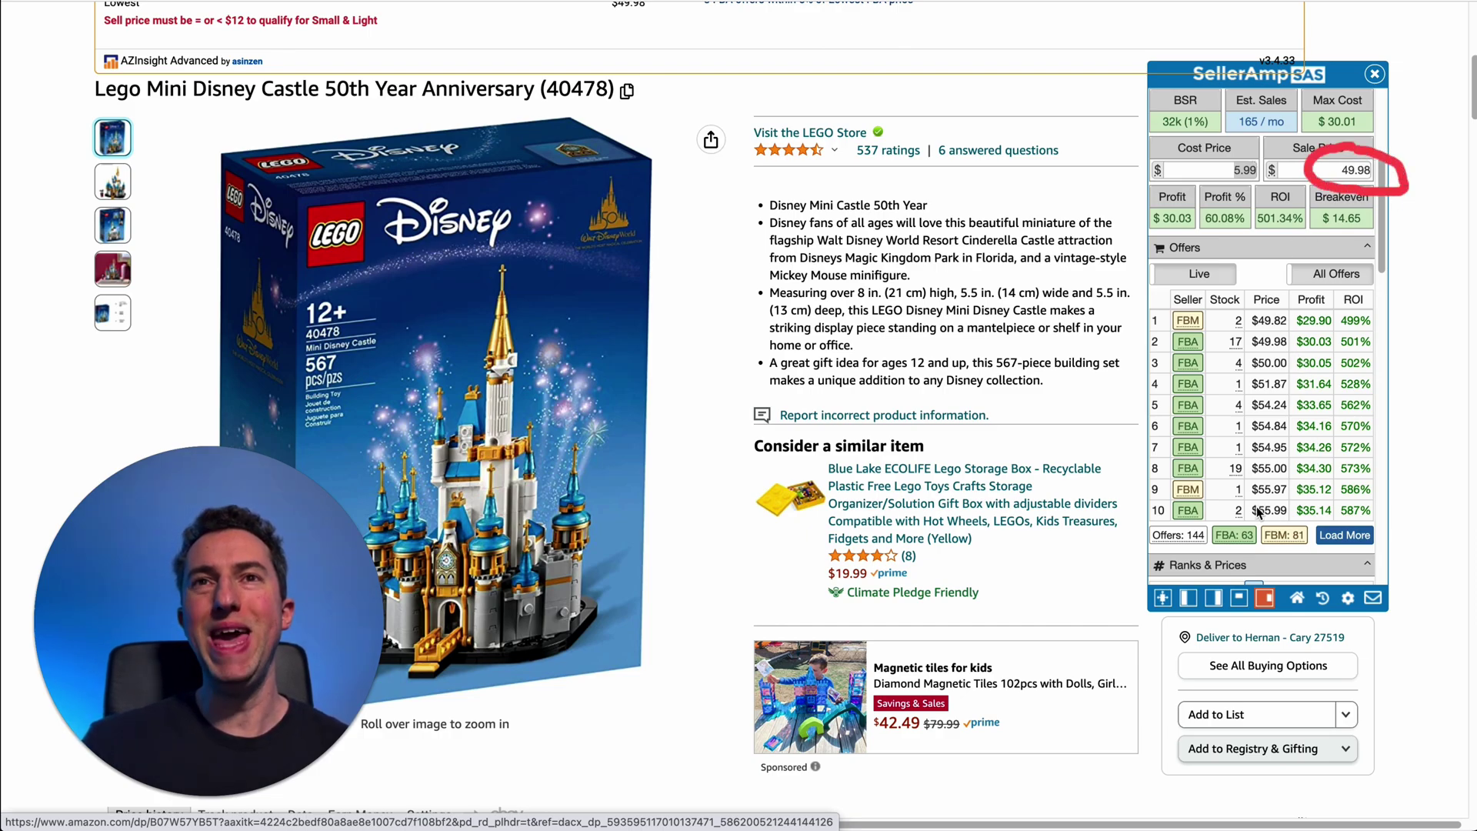
drag(1035, 590, 1186, 653)
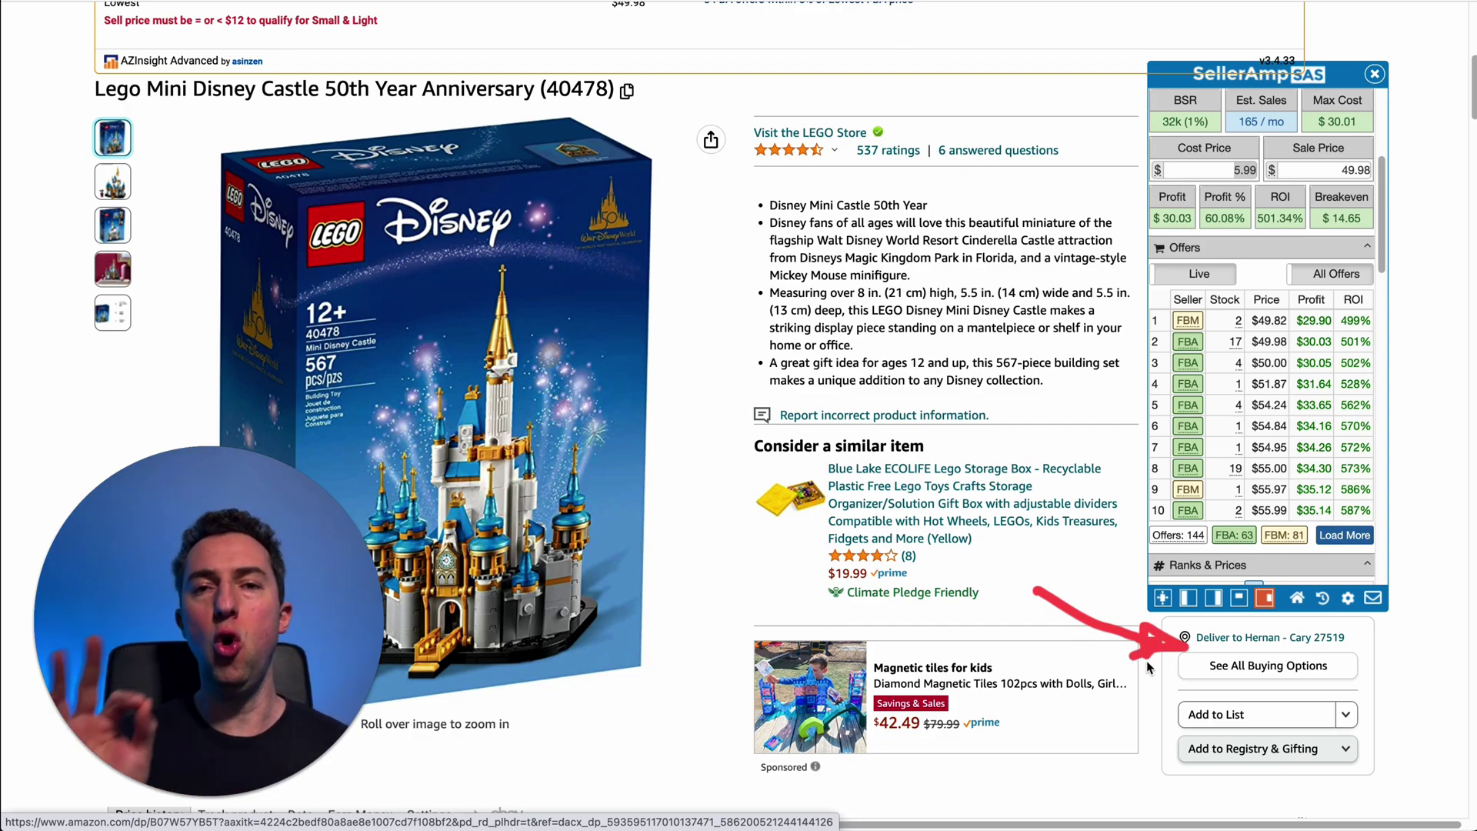
Step: Open all buying options for the Mini Disney Castle on Amazon and examine the lowest-priced new offer
drag(933, 523, 1224, 336)
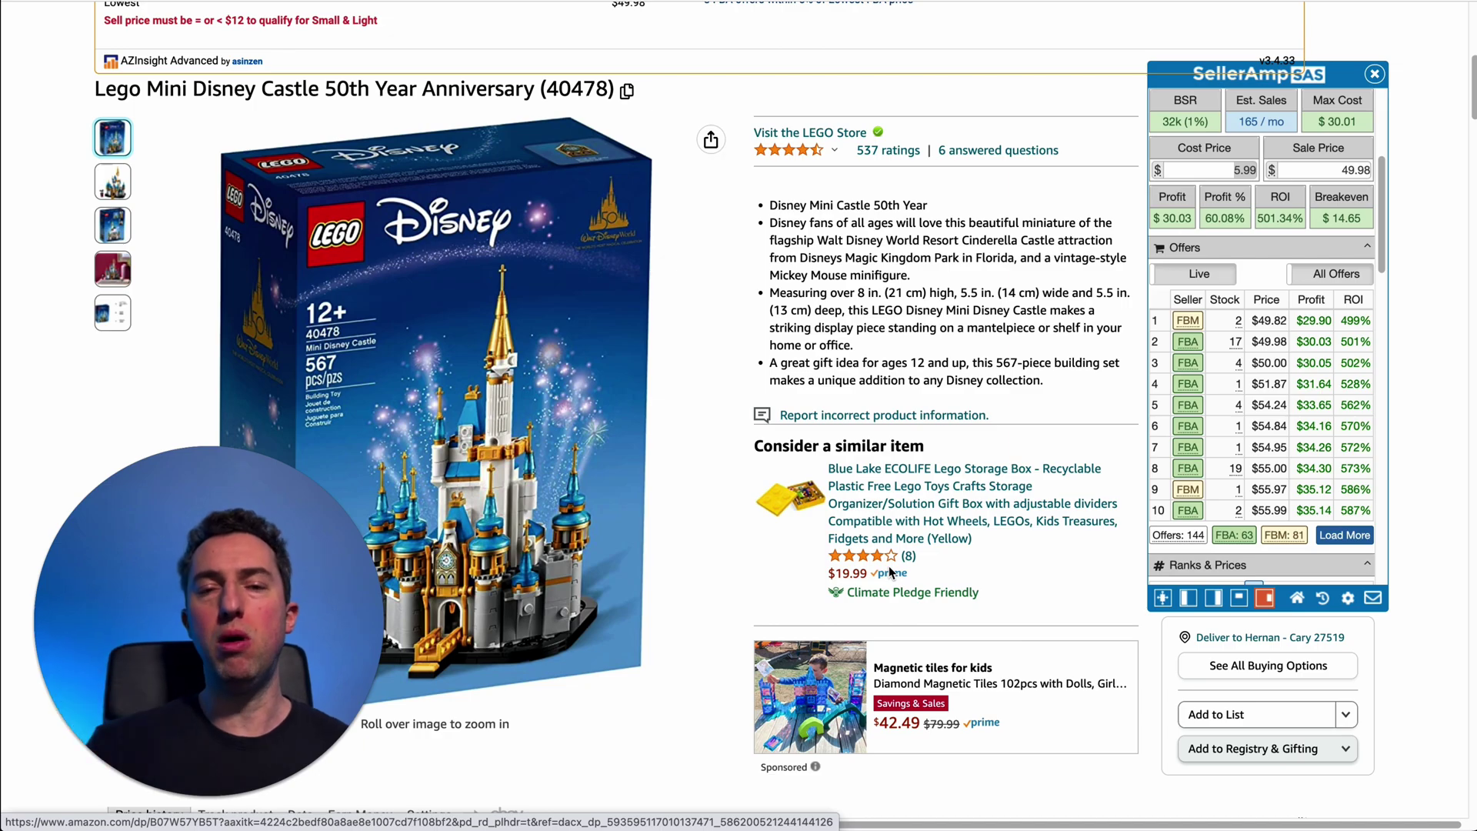
drag(888, 565, 1151, 637)
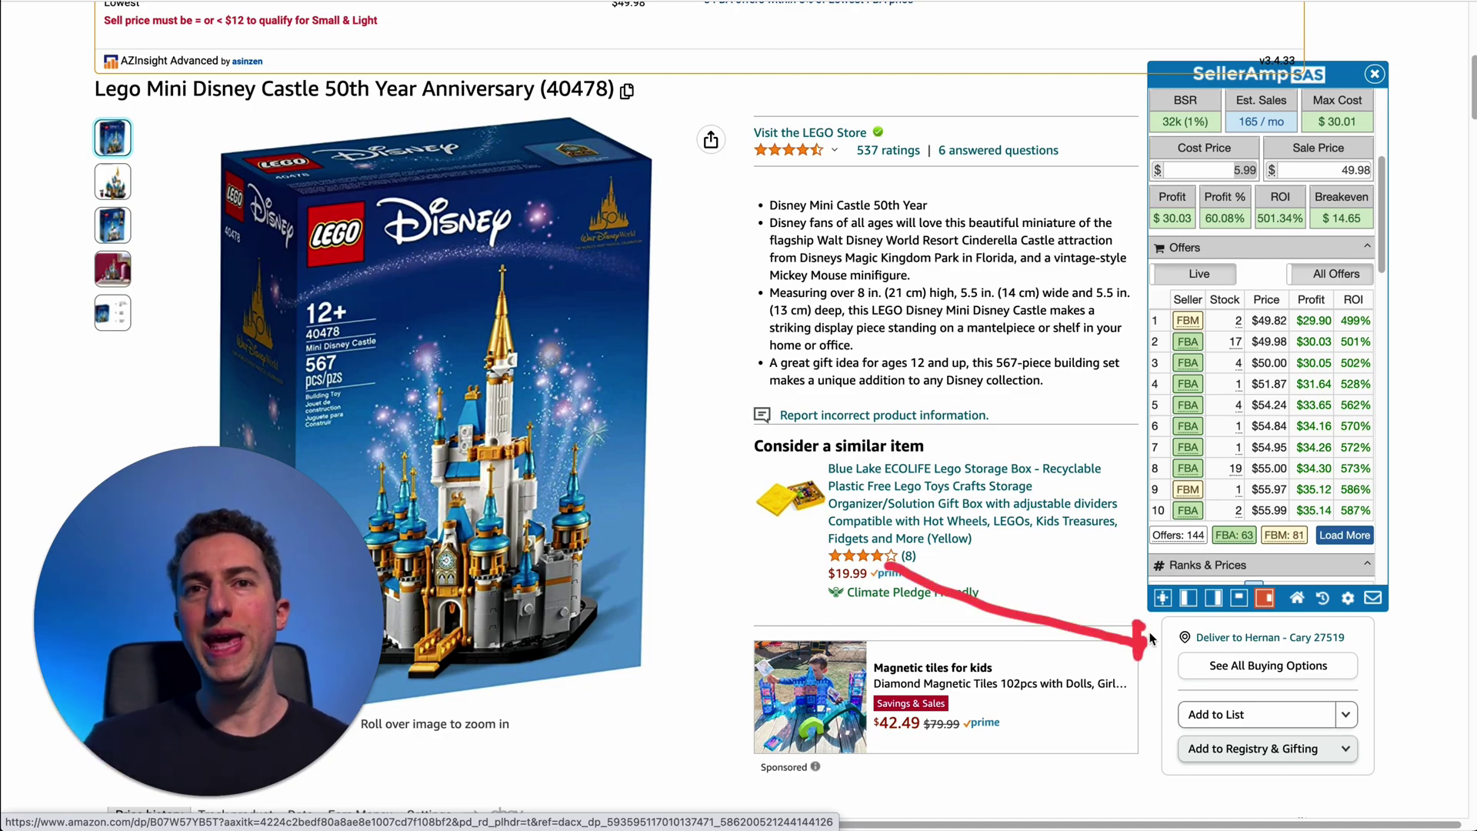
click(1298, 674)
mouse_move(733, 648)
mouse_down()
mouse_move(1161, 301)
mouse_move(1108, 338)
mouse_move(1169, 324)
mouse_up()
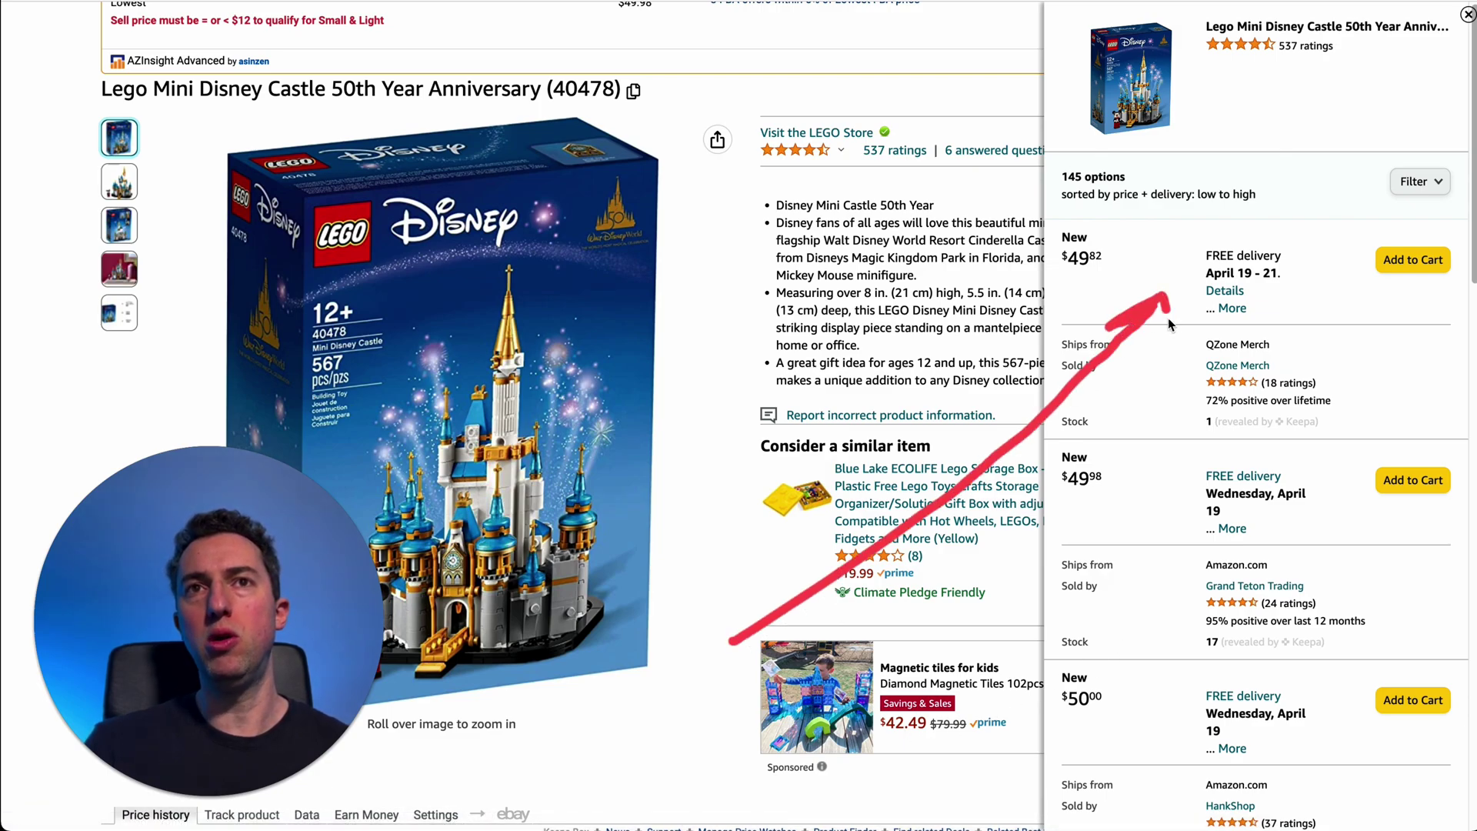
mouse_move(1097, 209)
mouse_down()
mouse_move(1119, 300)
mouse_move(1091, 204)
mouse_up()
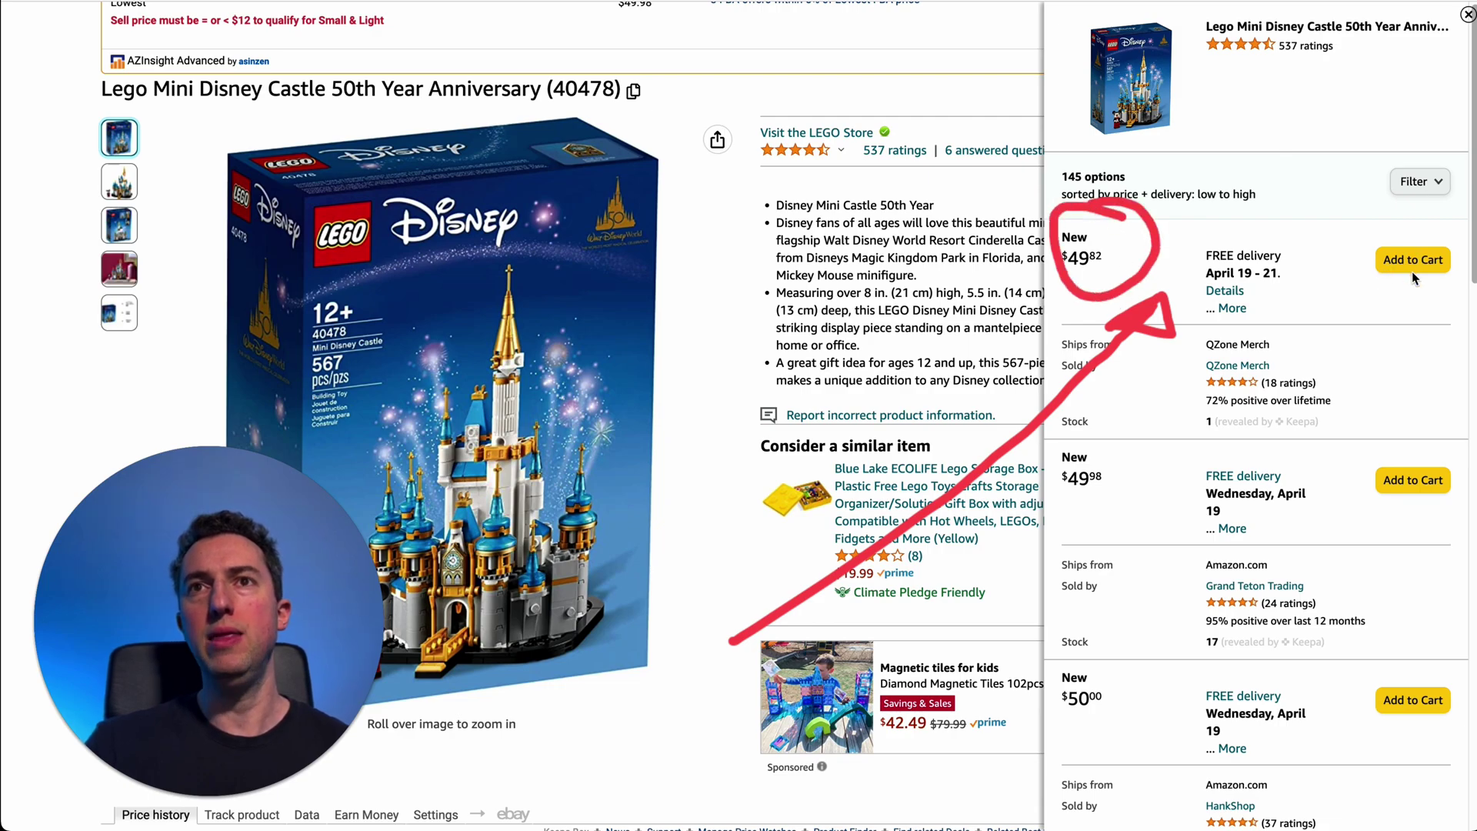
mouse_move(1335, 400)
mouse_down()
mouse_move(1394, 281)
mouse_move(1413, 316)
mouse_up()
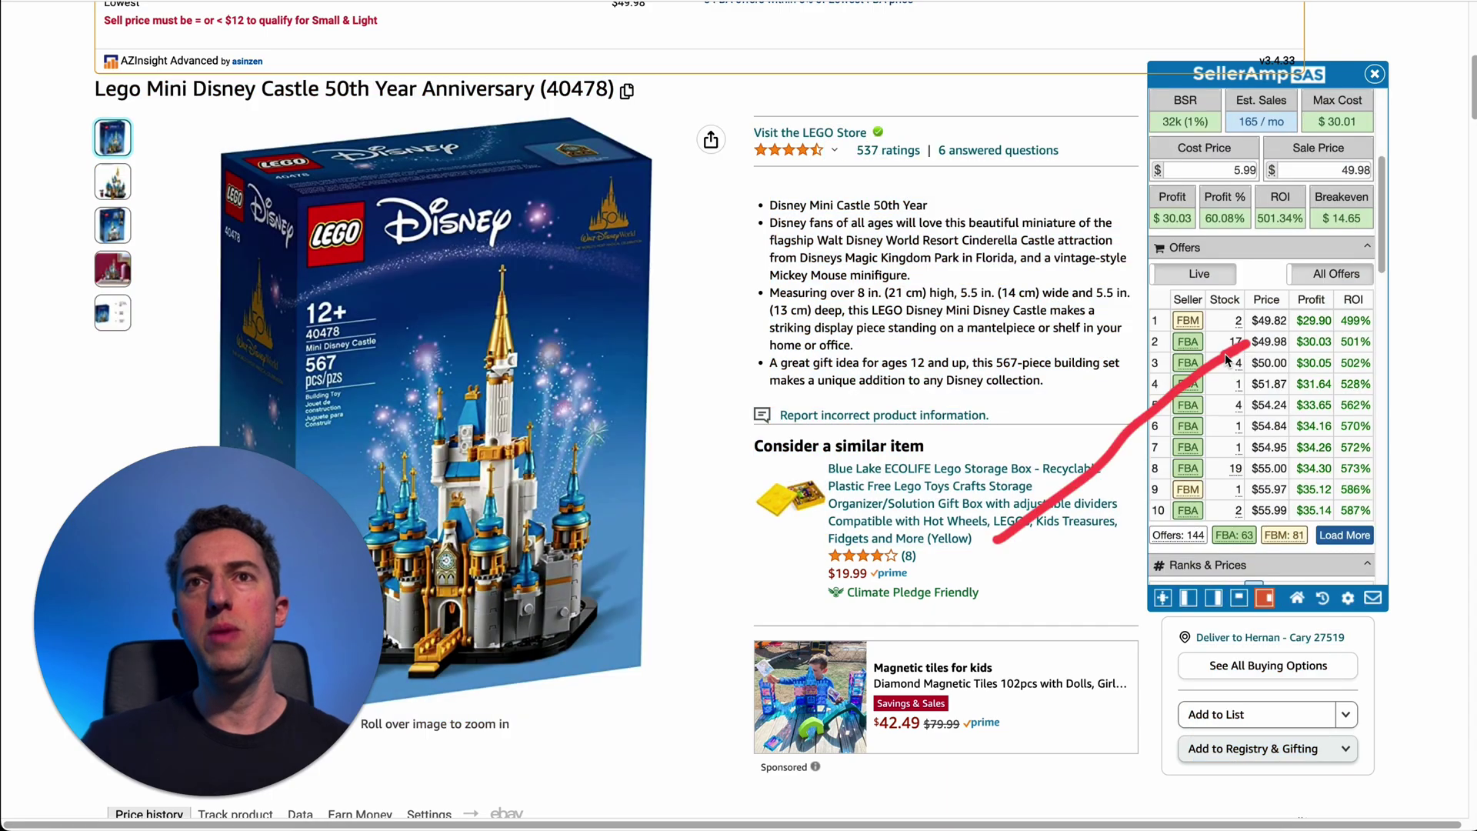
Step: Check the Mini Disney Castle's lowest FBA offers, sale price and maximum cost in SellerAmp
drag(1226, 359, 1264, 352)
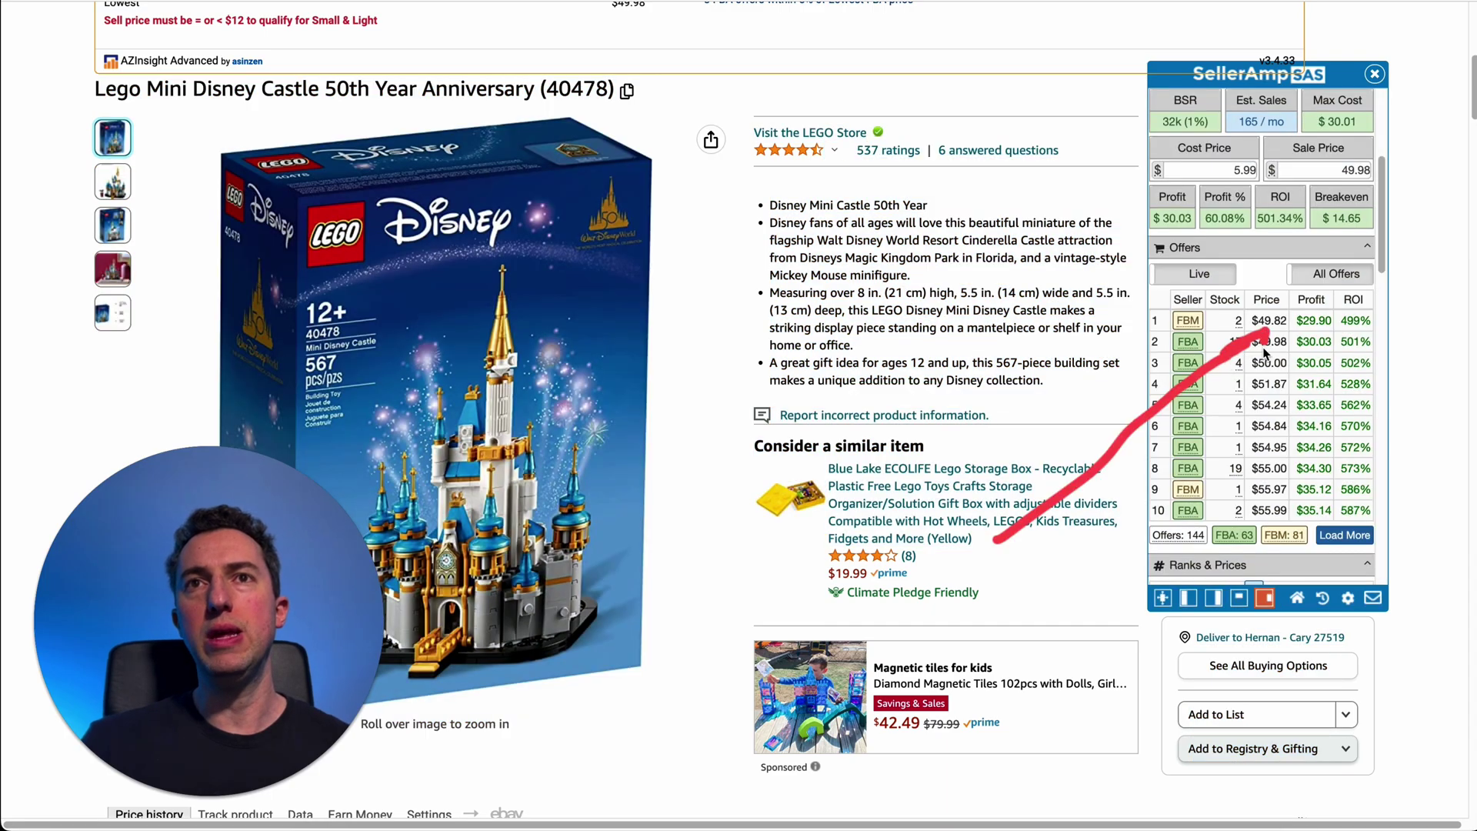
drag(1277, 184, 1320, 176)
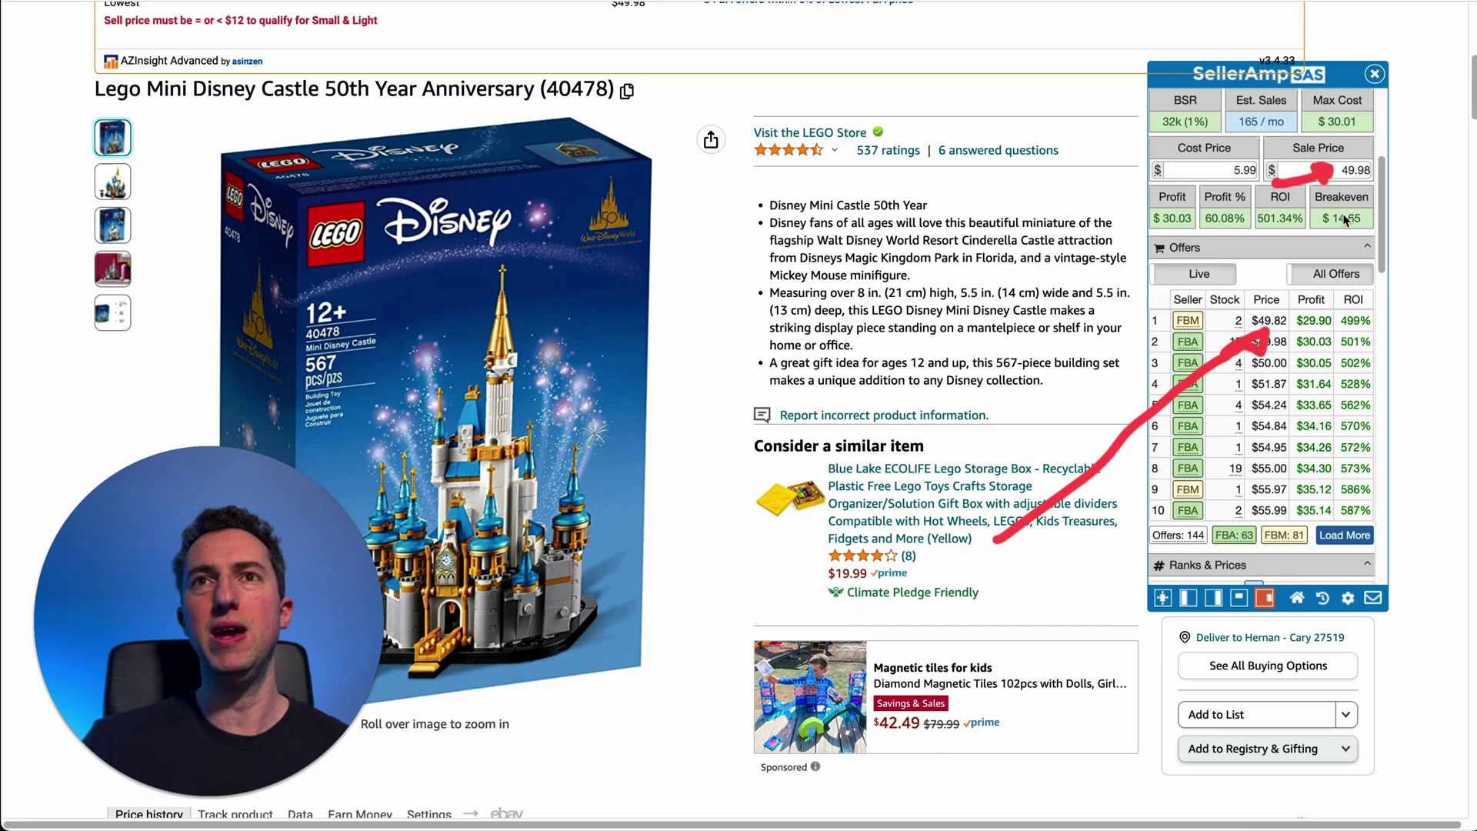
drag(996, 206, 1308, 141)
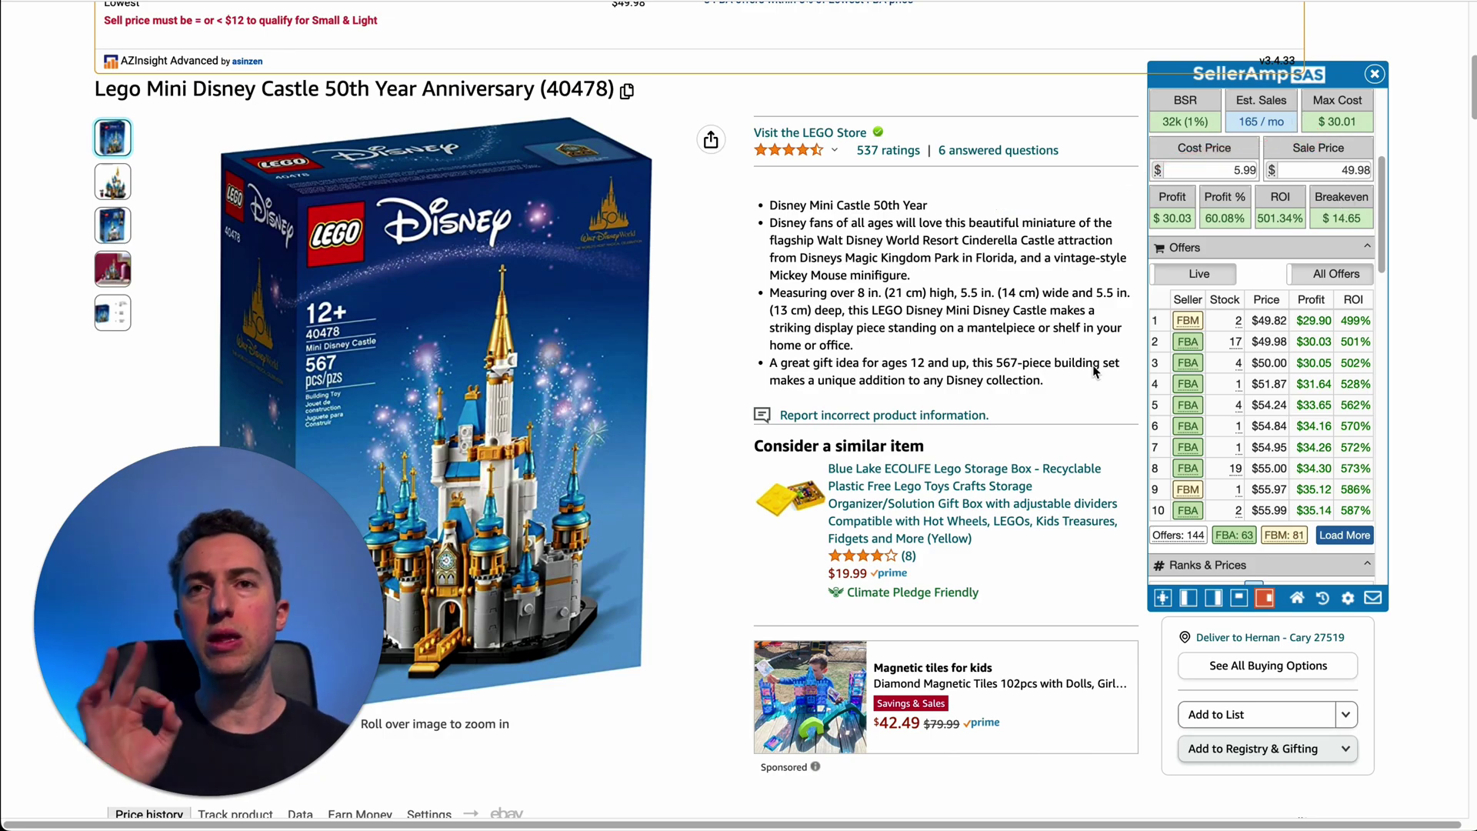
Step: Search Google for the Mini Disney Castle from SellerAmp and compare the shopDisney.com and LEGO.com prices
key(ctrl+a)
scroll(1308, 269, up, 3)
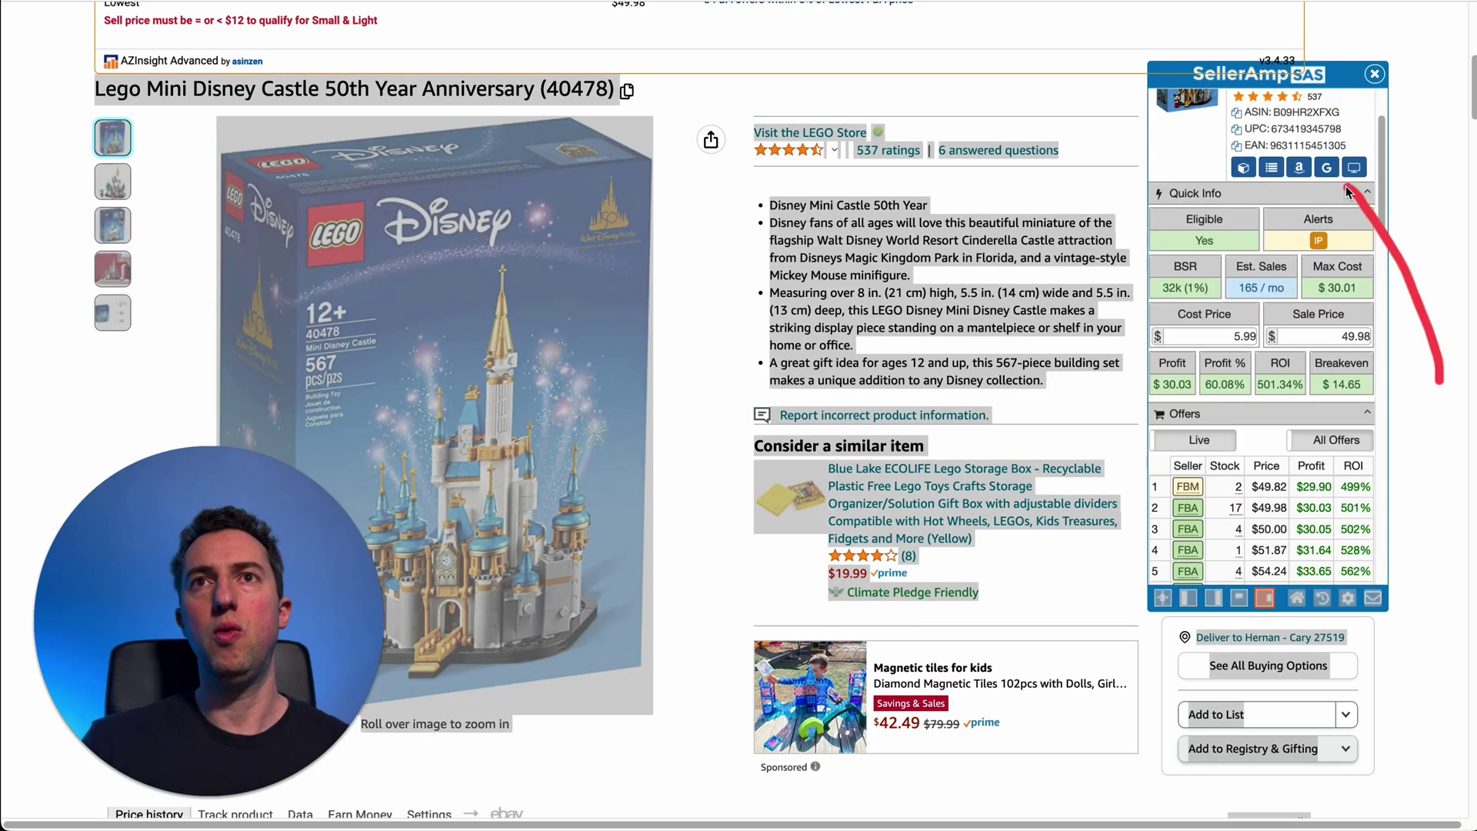
click(1326, 167)
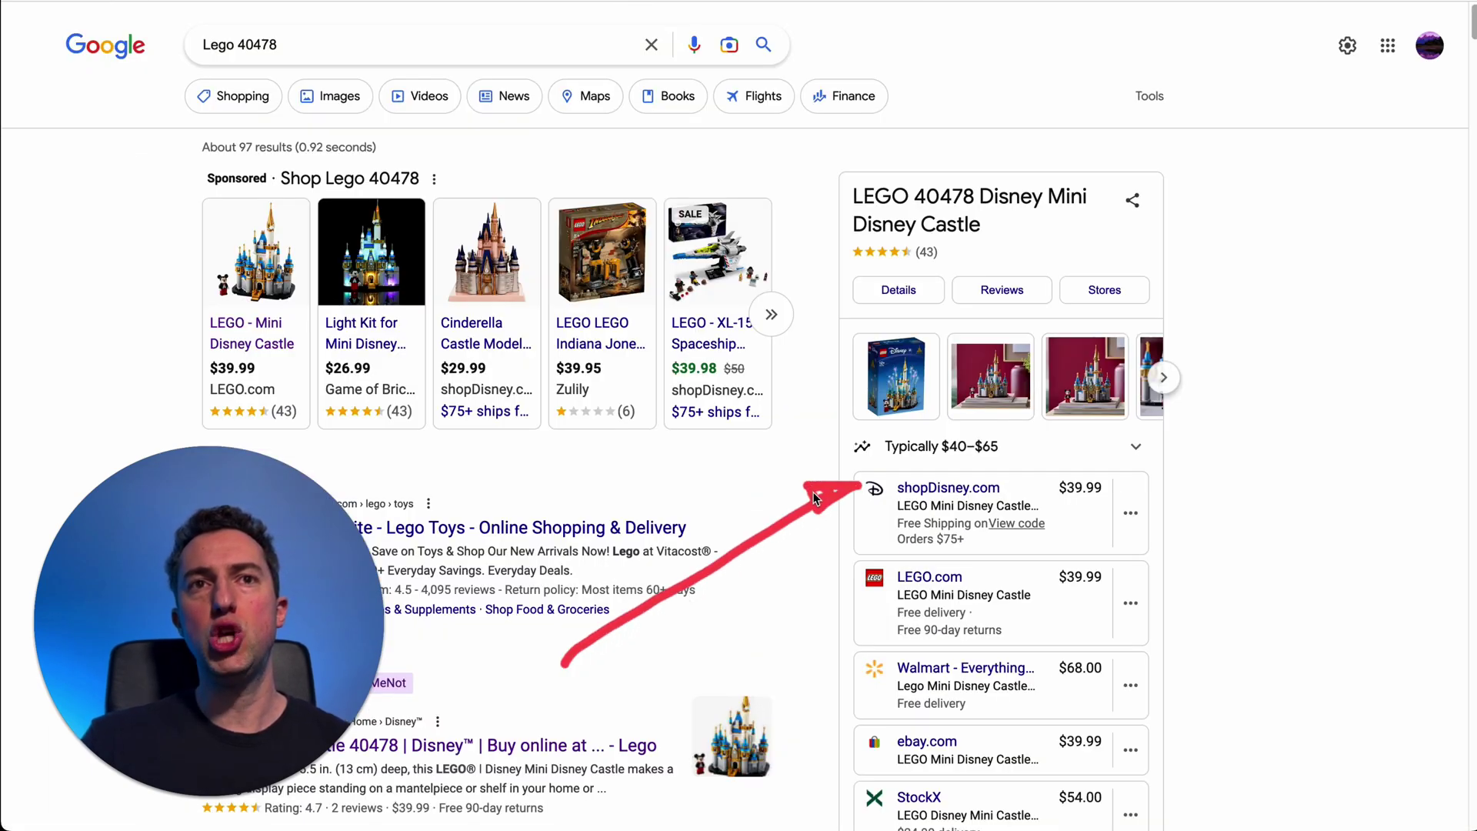
drag(642, 677, 877, 605)
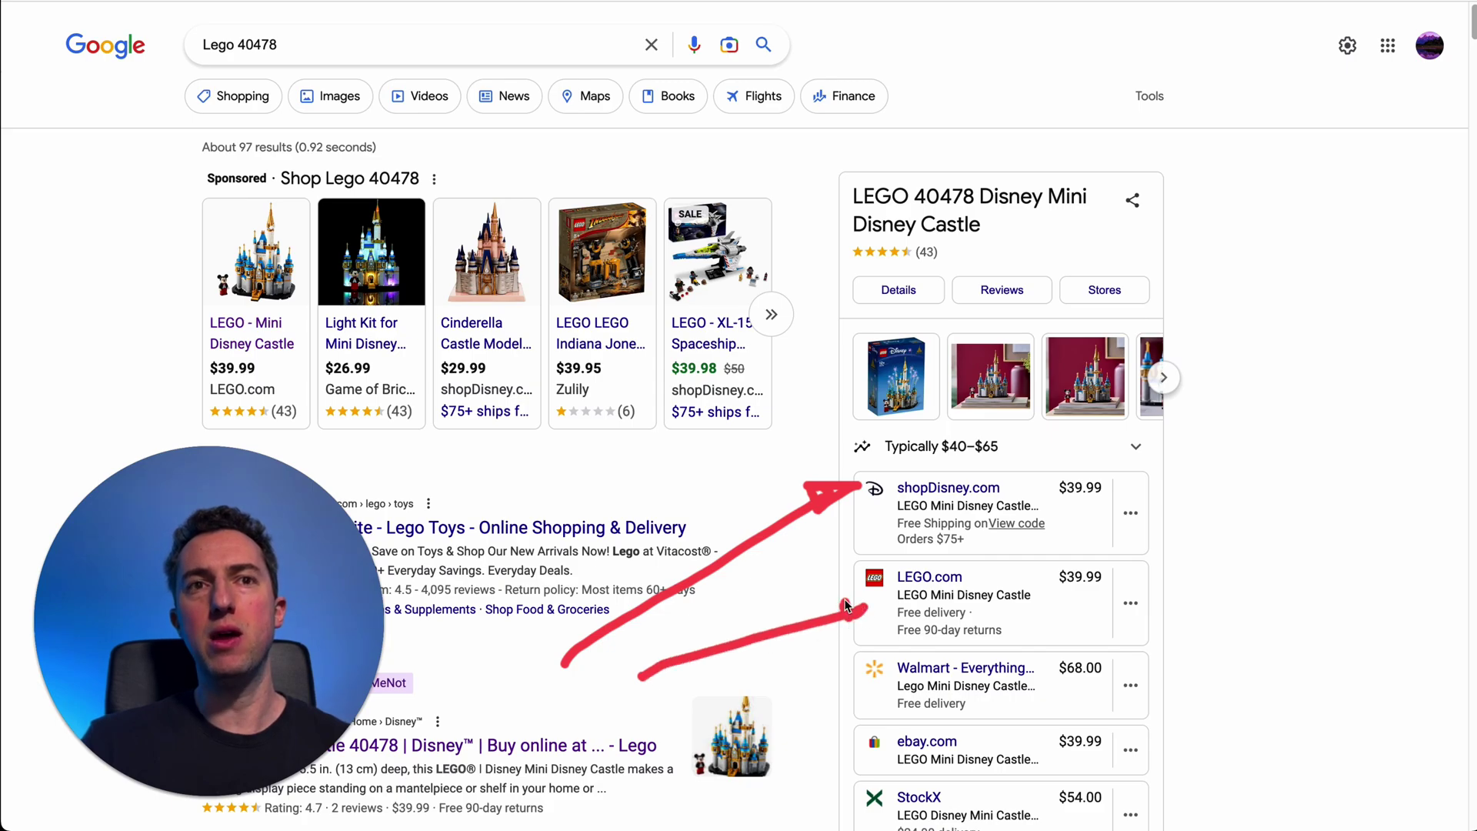
mouse_move(1088, 455)
mouse_down()
mouse_move(1040, 492)
mouse_move(1140, 481)
mouse_move(1091, 456)
mouse_up()
mouse_move(1115, 554)
mouse_down()
mouse_move(1033, 593)
mouse_move(1139, 573)
mouse_move(1117, 558)
mouse_up()
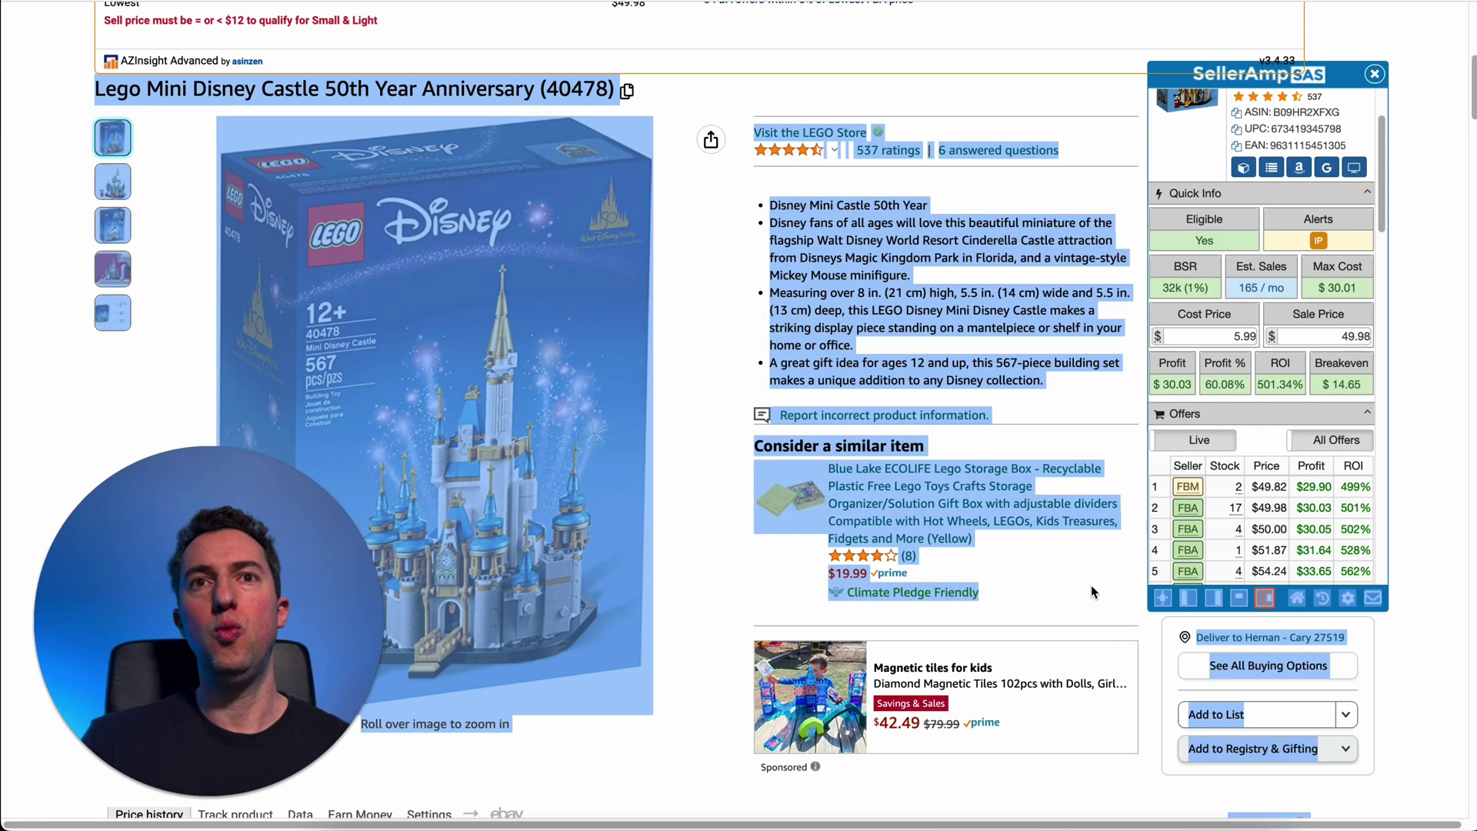
Step: Recheck the castle's profit figures in SellerAmp, and review the cash back offers on its shopDisney page
drag(1091, 589, 1235, 368)
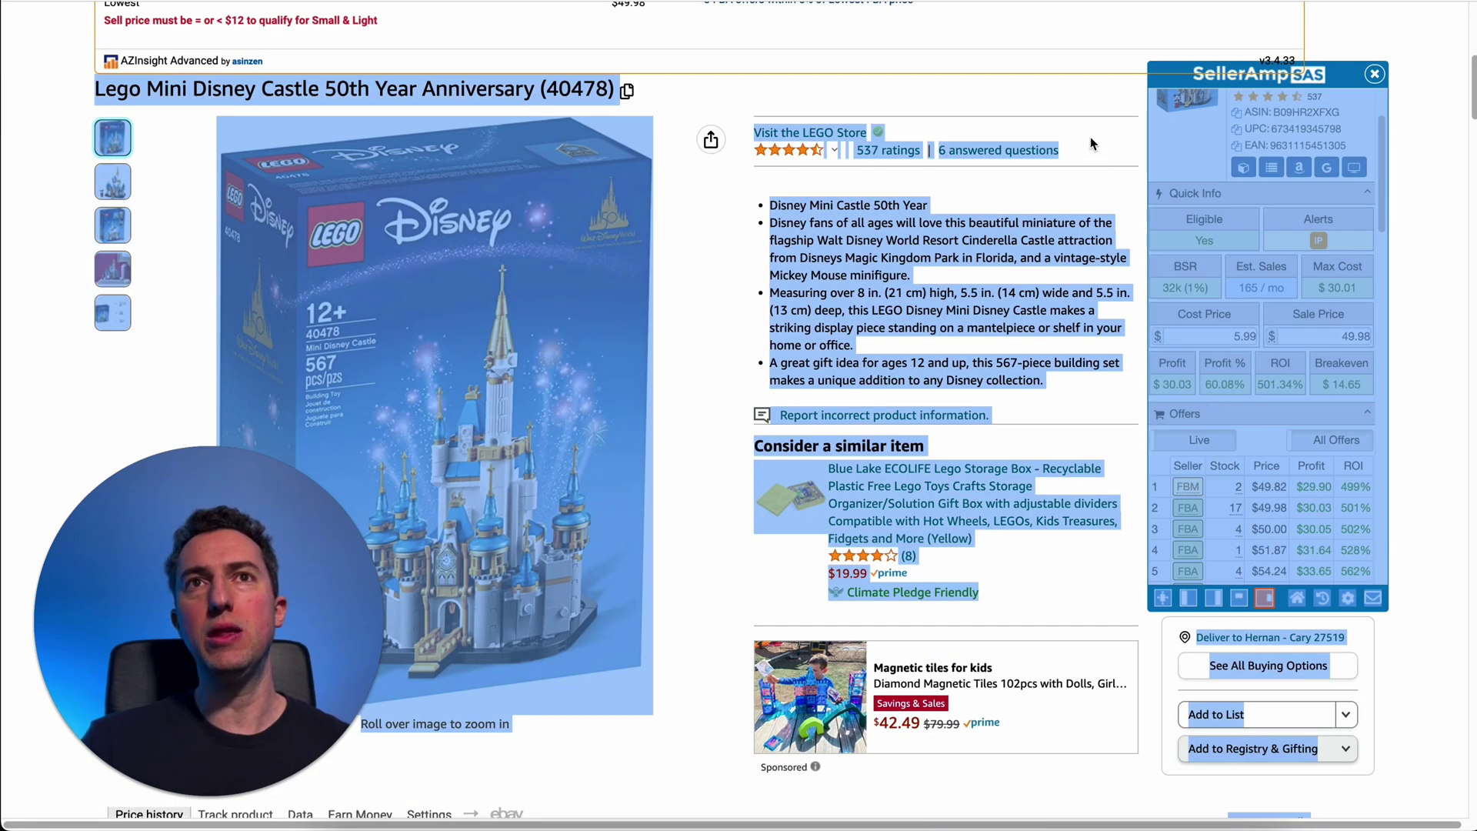
click(1118, 177)
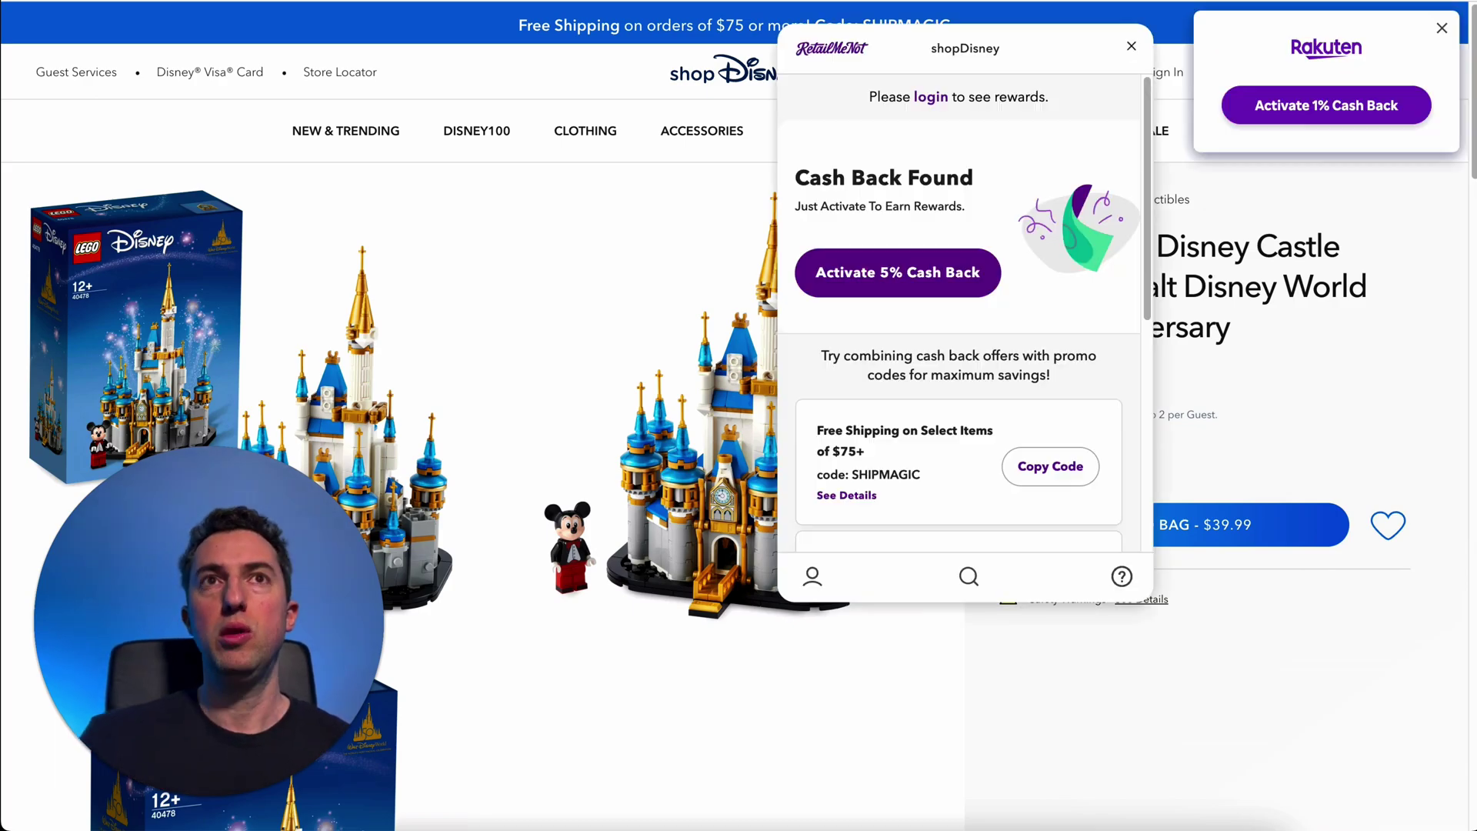
mouse_move(500, 326)
mouse_down()
mouse_move(645, 306)
mouse_move(817, 243)
mouse_move(808, 227)
mouse_move(850, 229)
mouse_move(823, 254)
mouse_move(842, 260)
mouse_up()
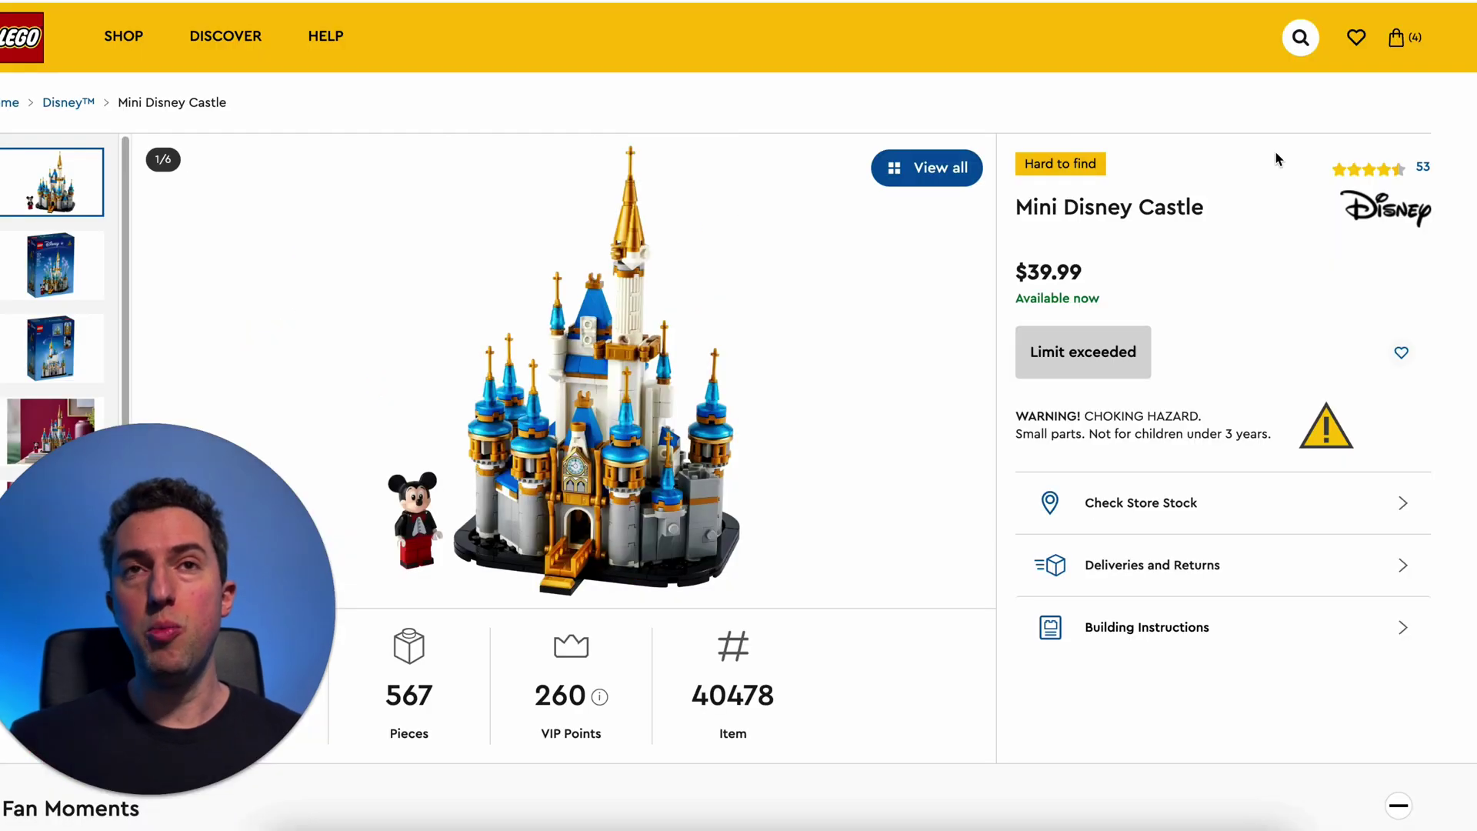
Step: Check the Mini Disney Castle's price, availability and item number on LEGO.com, and match the set number to the Amazon title
mouse_move(900, 613)
mouse_down()
mouse_move(1048, 390)
mouse_move(1011, 412)
mouse_move(1027, 415)
mouse_up()
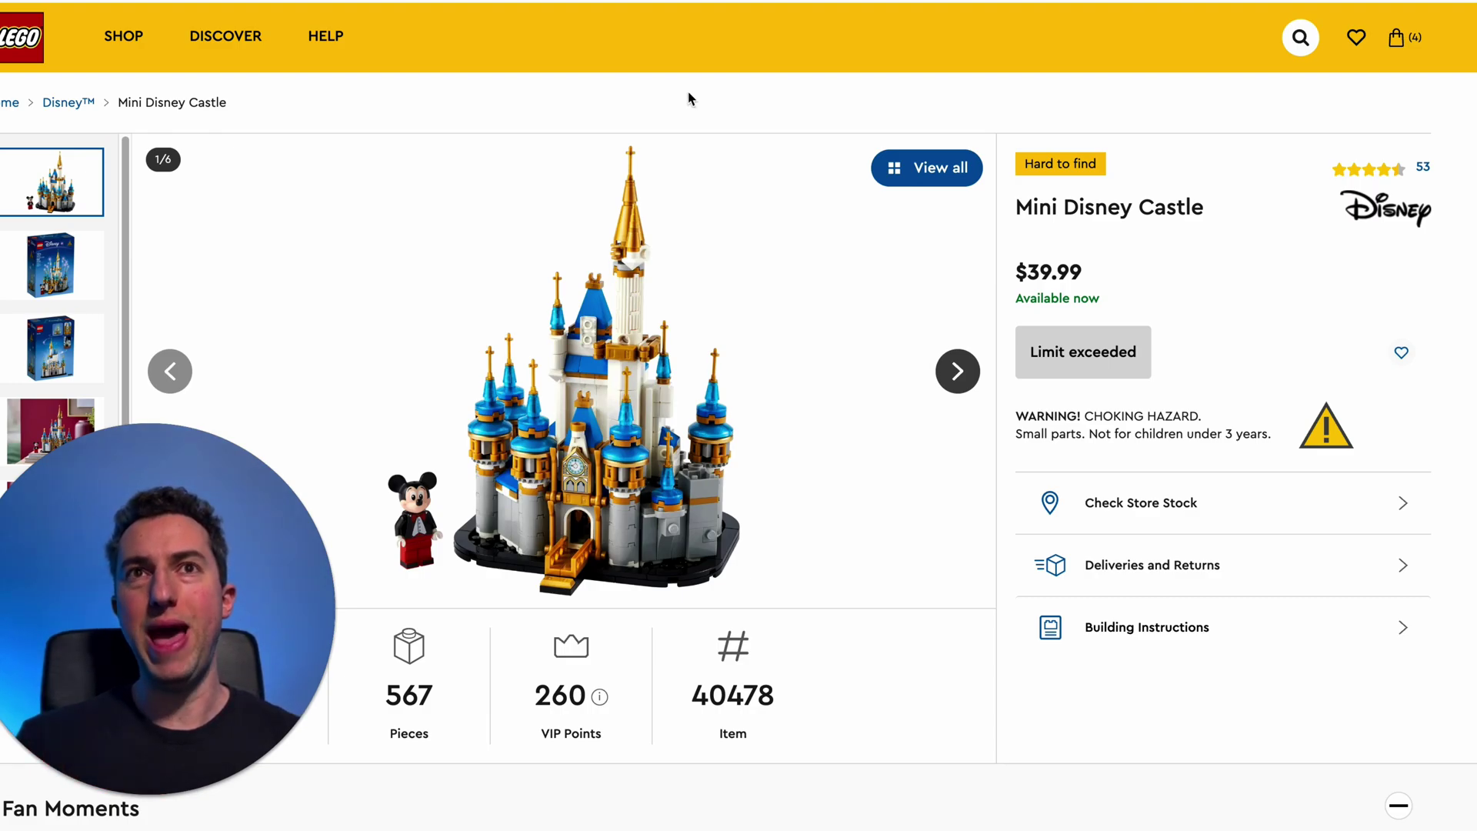
mouse_move(966, 550)
mouse_down()
mouse_move(804, 680)
mouse_move(781, 658)
mouse_move(814, 692)
mouse_up()
mouse_move(723, 666)
mouse_down()
mouse_move(706, 671)
mouse_move(815, 726)
mouse_move(809, 662)
mouse_up()
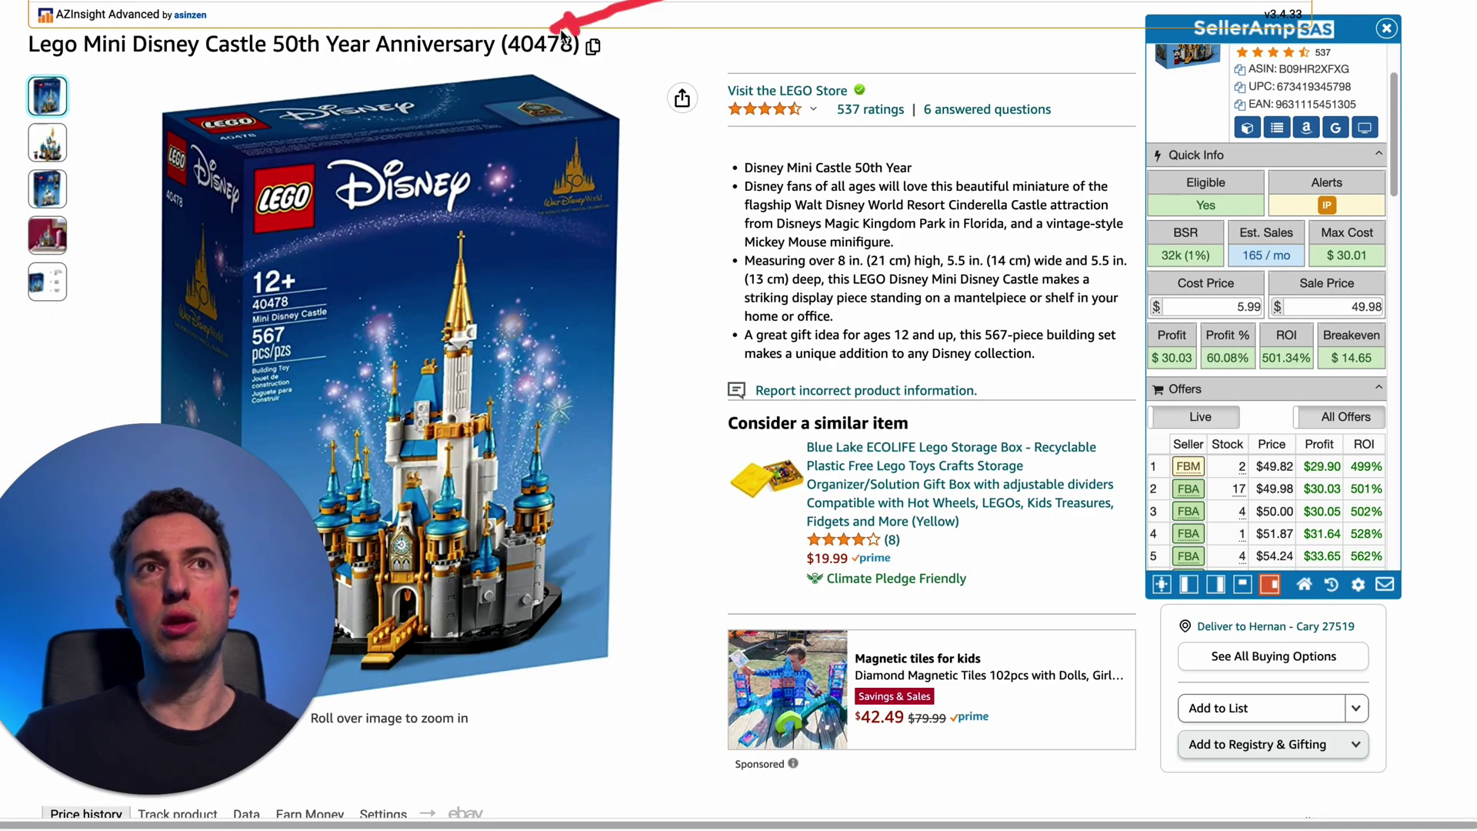
mouse_move(529, 11)
mouse_down()
mouse_move(513, 15)
mouse_move(614, 73)
mouse_move(509, 23)
mouse_up()
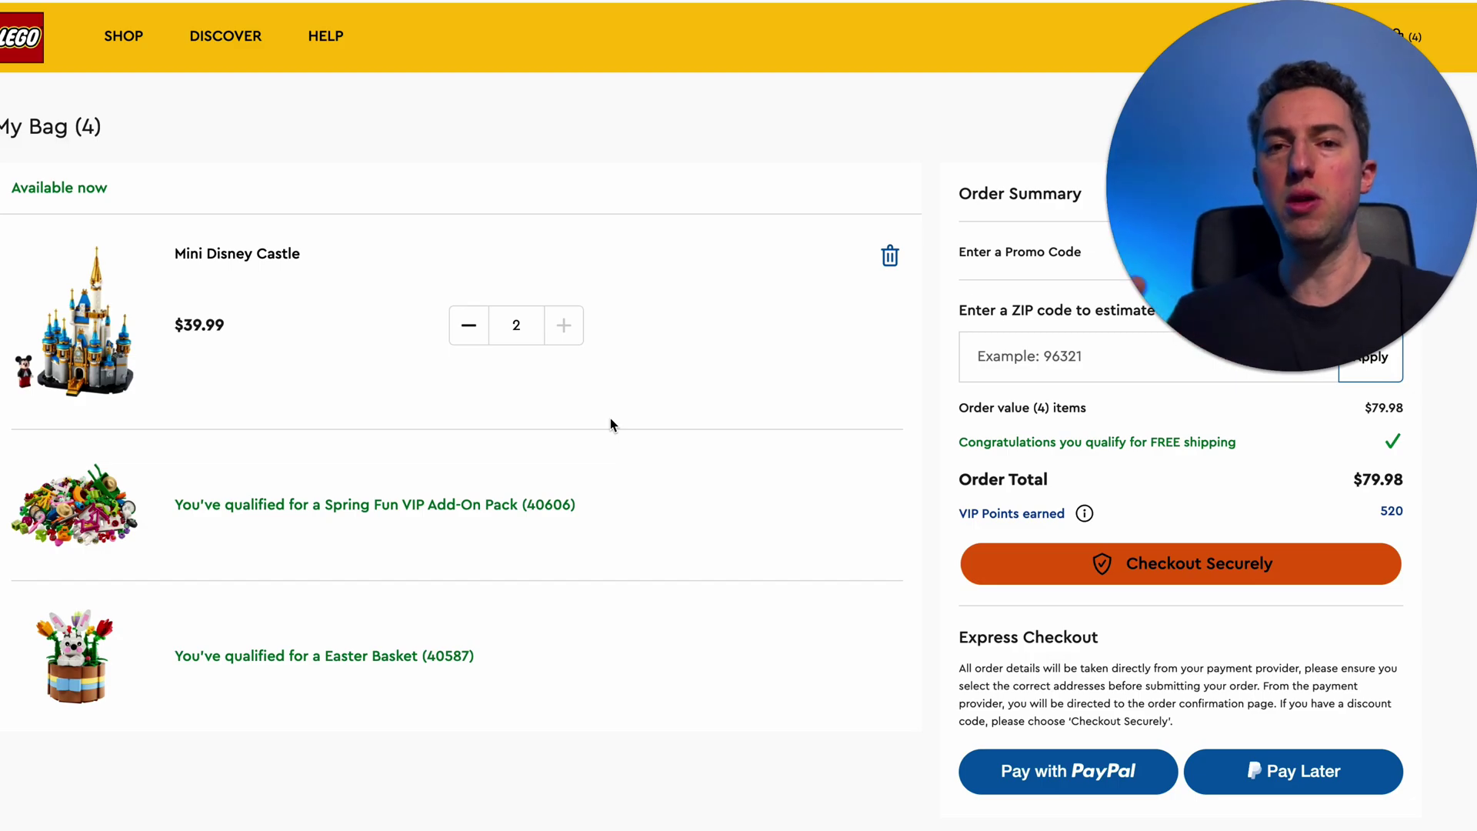
Step: Review the LEGO bag's order total and the two free gifts, Spring Fun VIP Add-On Pack 40606 and Easter Basket 40587
mouse_move(788, 583)
mouse_down()
mouse_move(1263, 464)
mouse_move(1281, 492)
mouse_up()
mouse_move(788, 336)
mouse_down()
mouse_move(491, 433)
mouse_move(496, 446)
mouse_up()
mouse_move(736, 747)
mouse_down()
mouse_move(477, 666)
mouse_move(527, 665)
mouse_move(496, 704)
mouse_up()
mouse_move(616, 439)
mouse_down()
mouse_move(531, 547)
mouse_move(581, 422)
mouse_up()
mouse_move(452, 617)
mouse_down()
mouse_move(421, 617)
mouse_move(501, 673)
mouse_move(416, 586)
mouse_up()
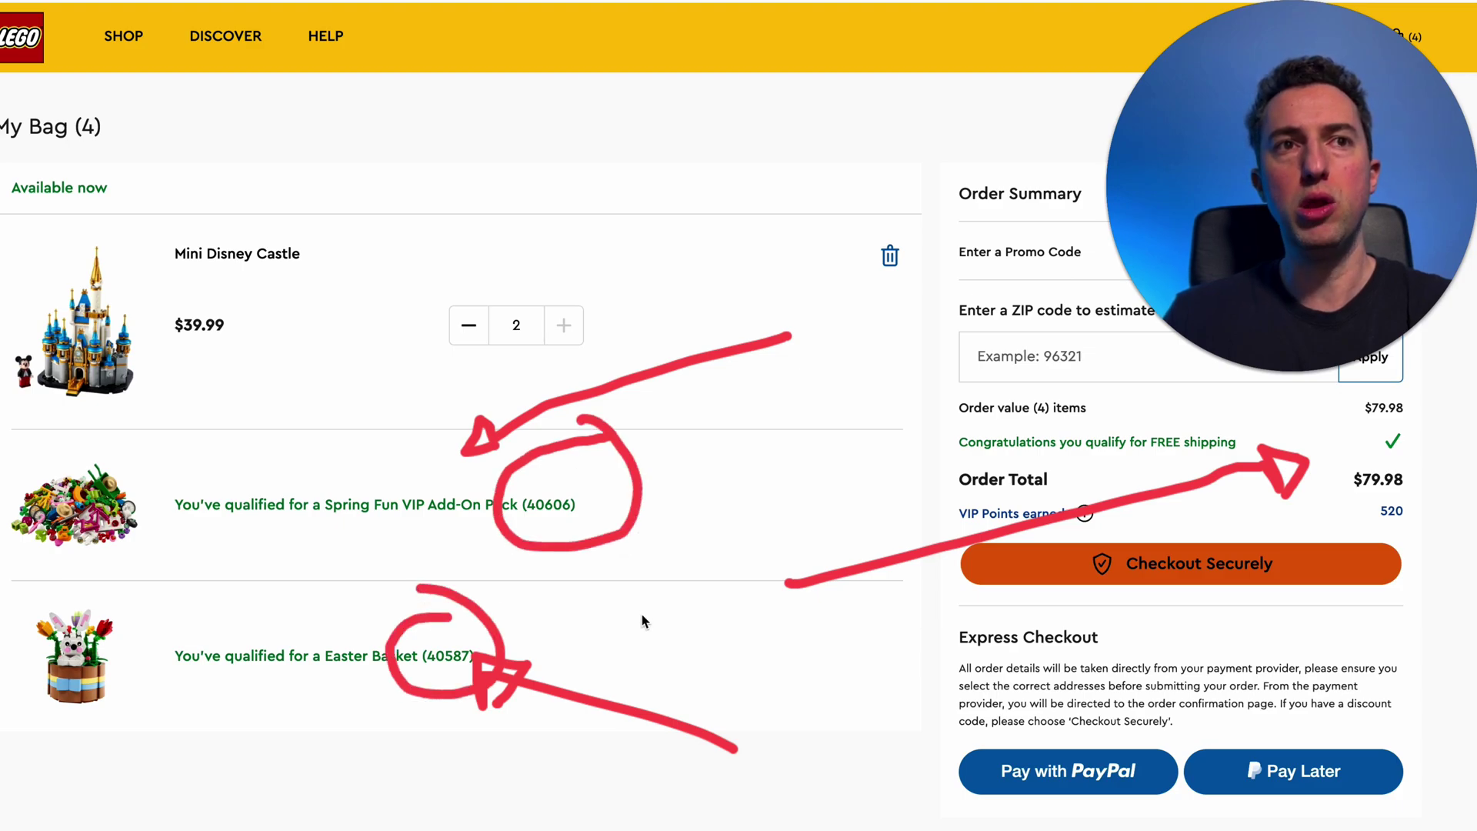
key(Escape)
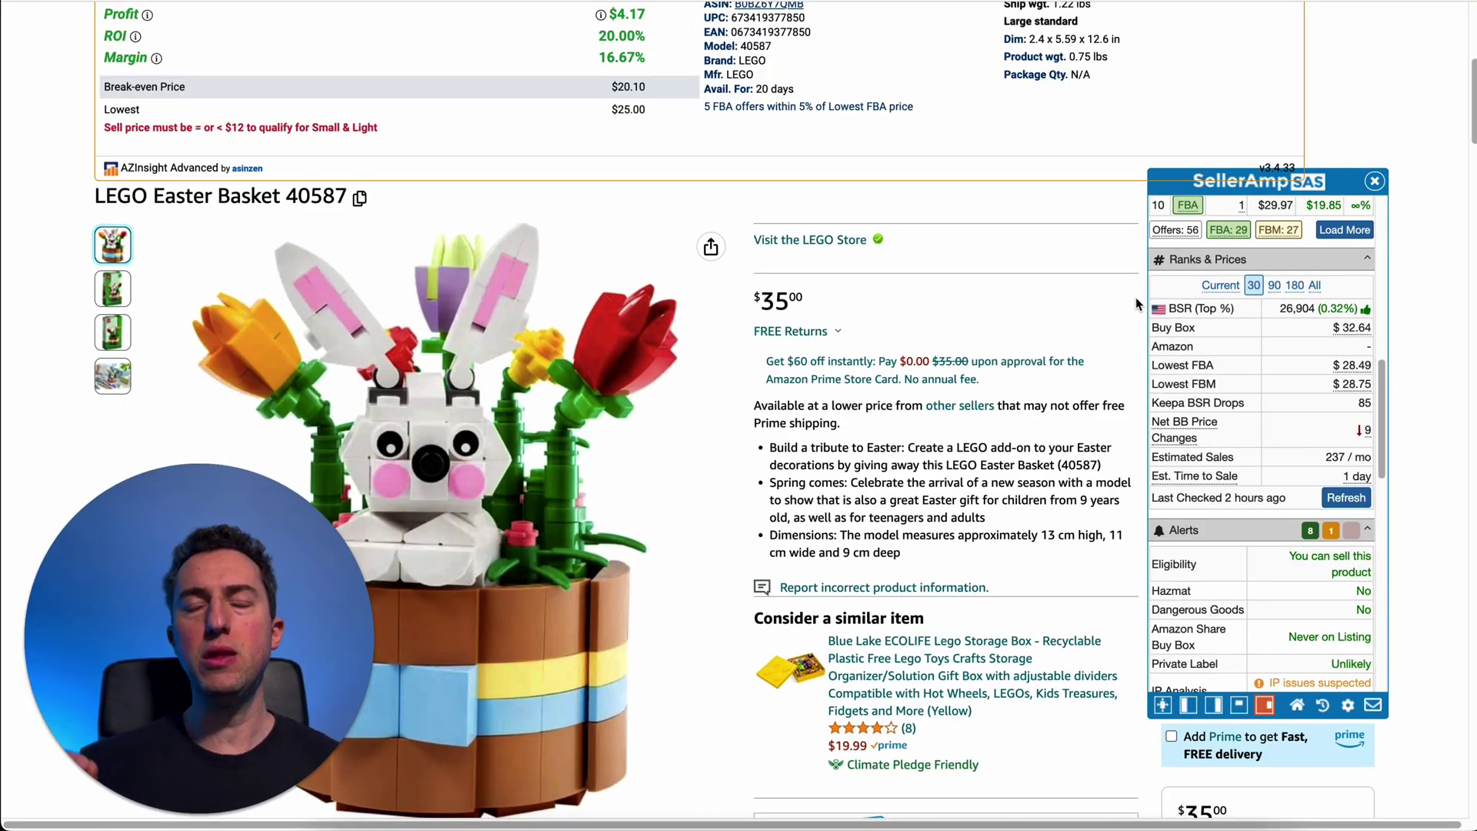
Step: Examine the Easter Basket 40587's Amazon price, live offers and 30-day Buy Box price in SellerAmp
scroll(1104, 587, down, 3)
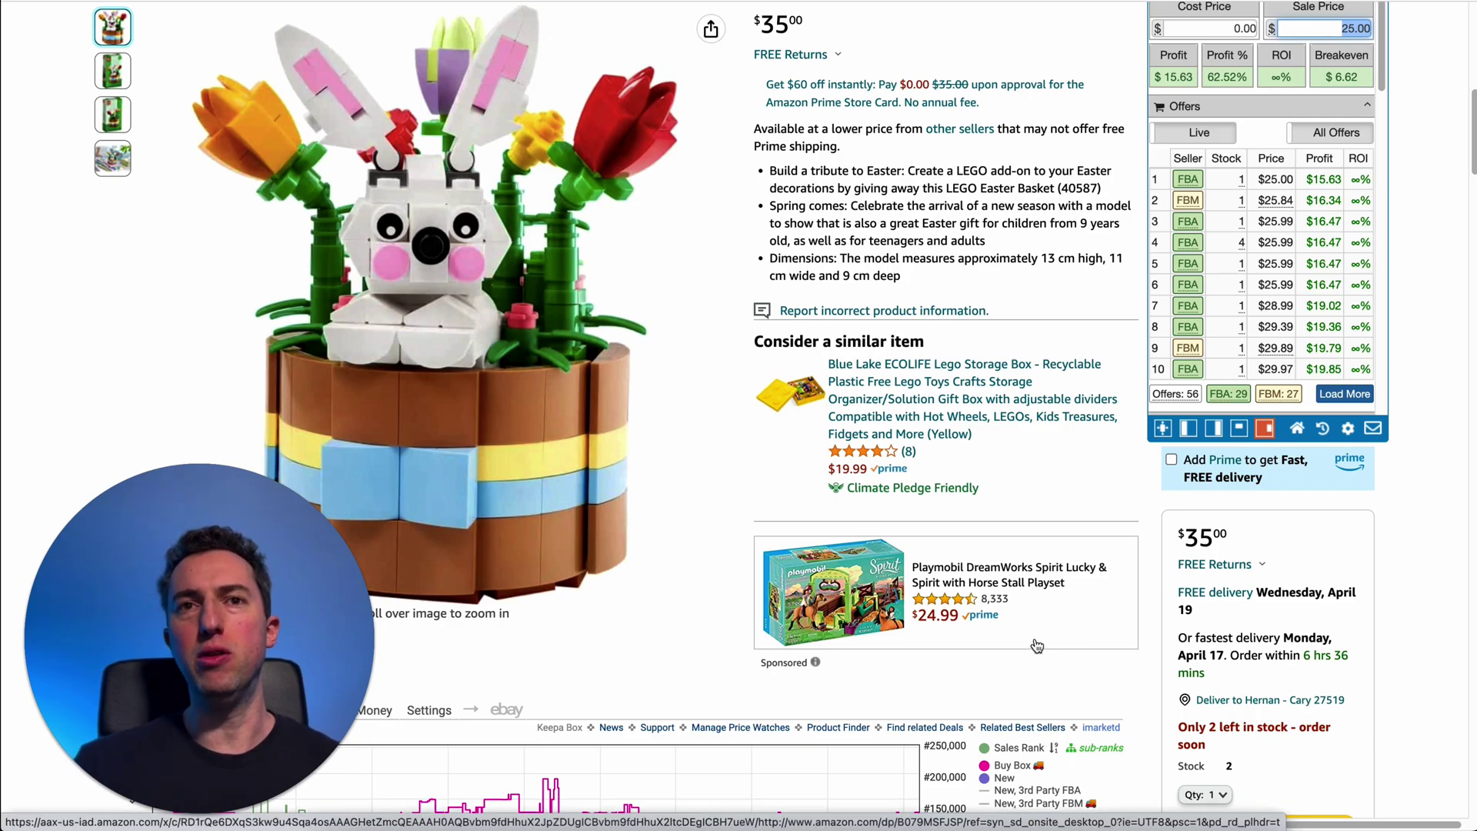
drag(956, 714, 1146, 576)
mouse_move(1120, 551)
mouse_down()
mouse_move(1147, 583)
mouse_move(1157, 557)
mouse_up()
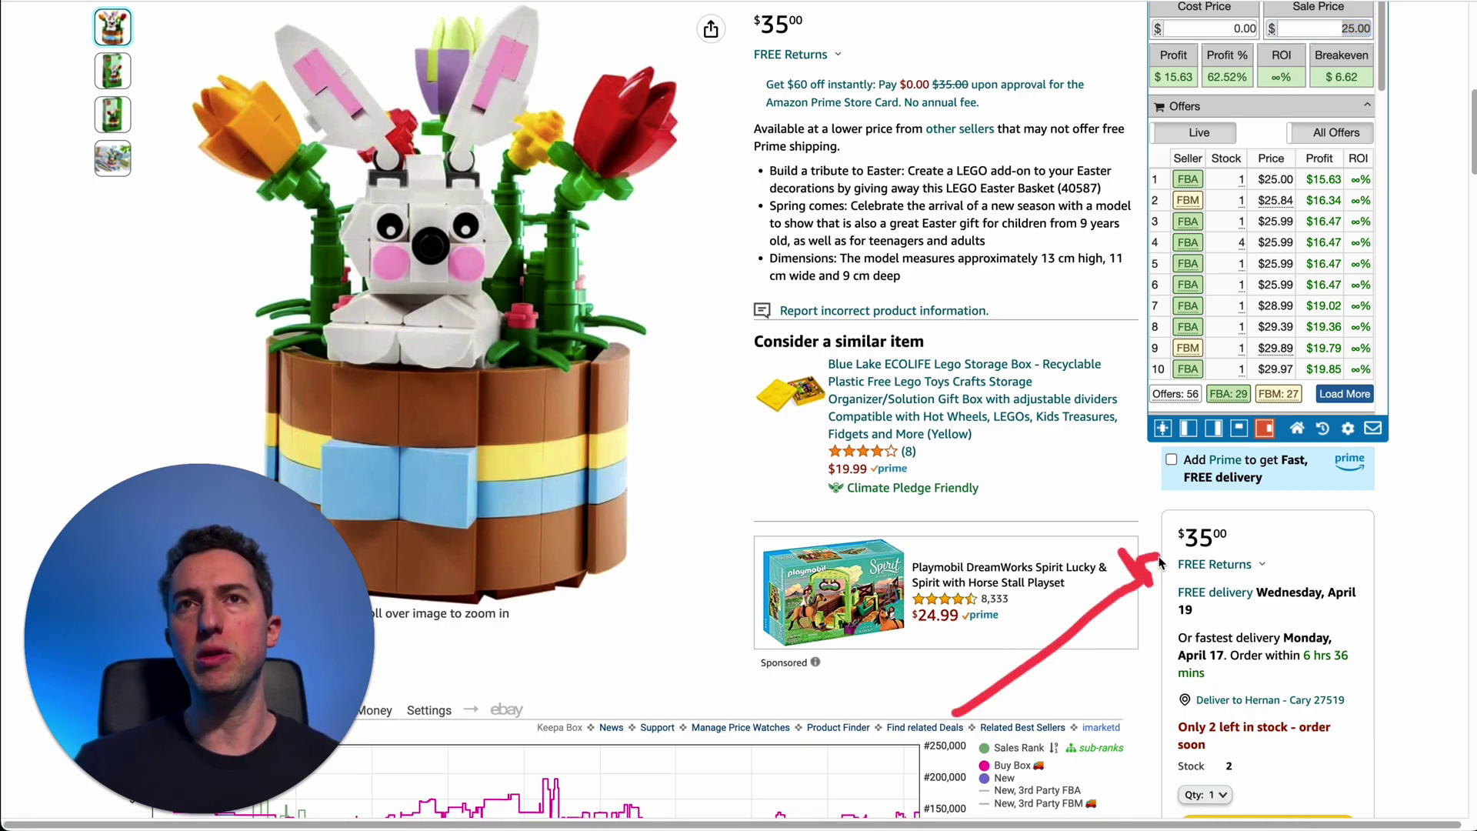
drag(1002, 316, 1239, 179)
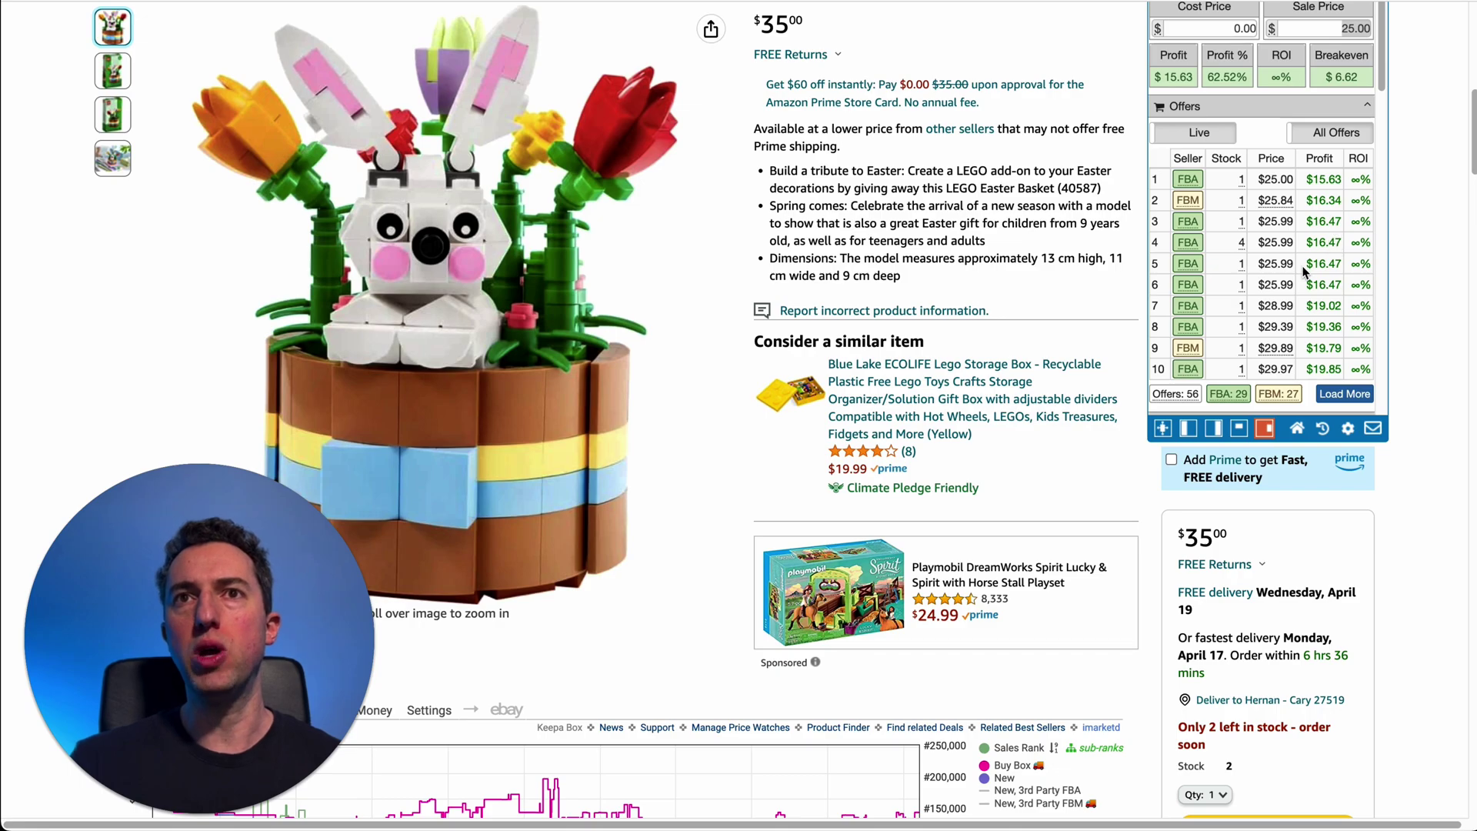
scroll(1305, 269, down, 3)
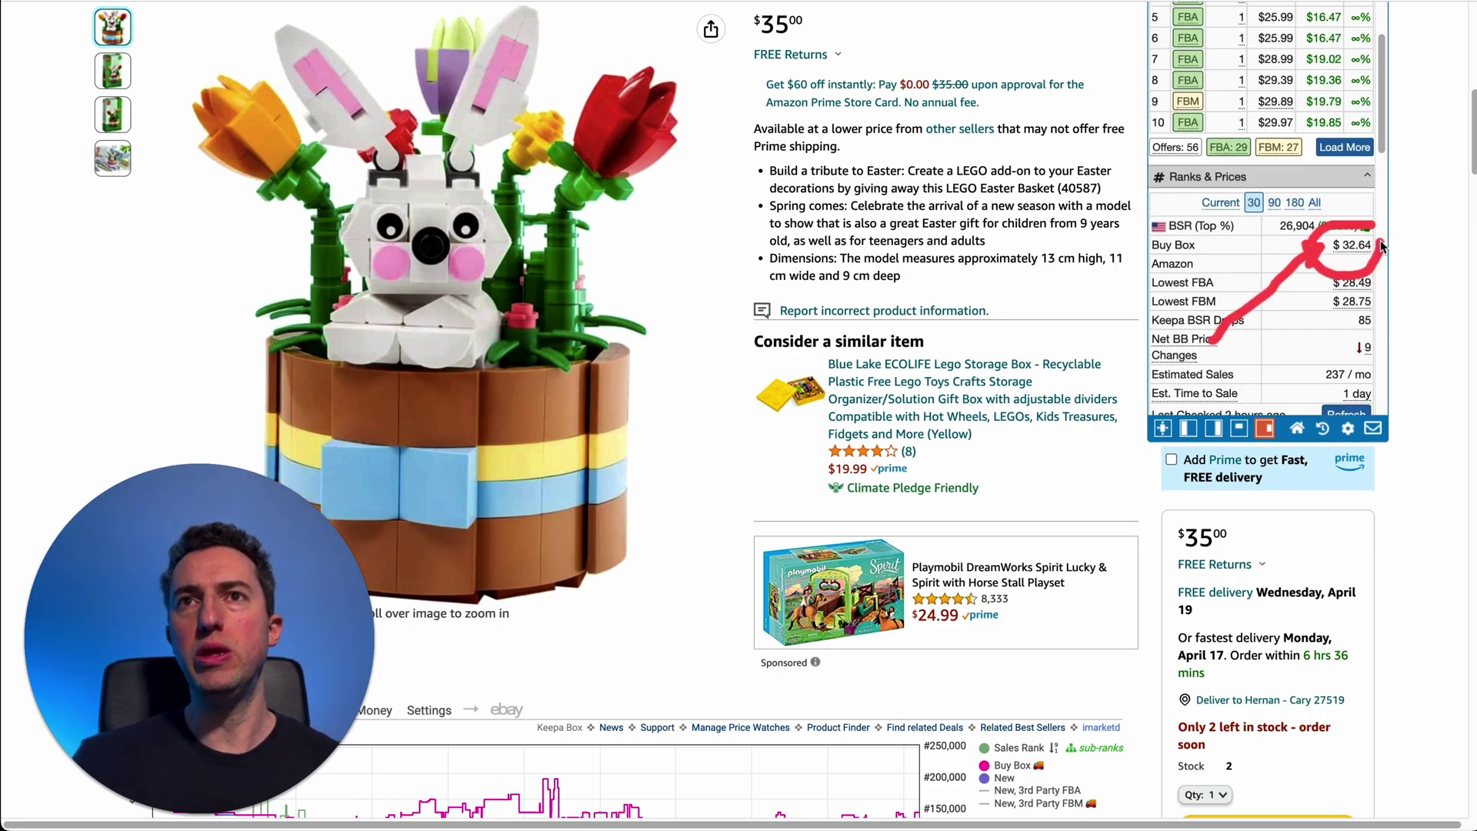
scroll(1223, 301, up, 3)
scroll(1223, 302, up, 2)
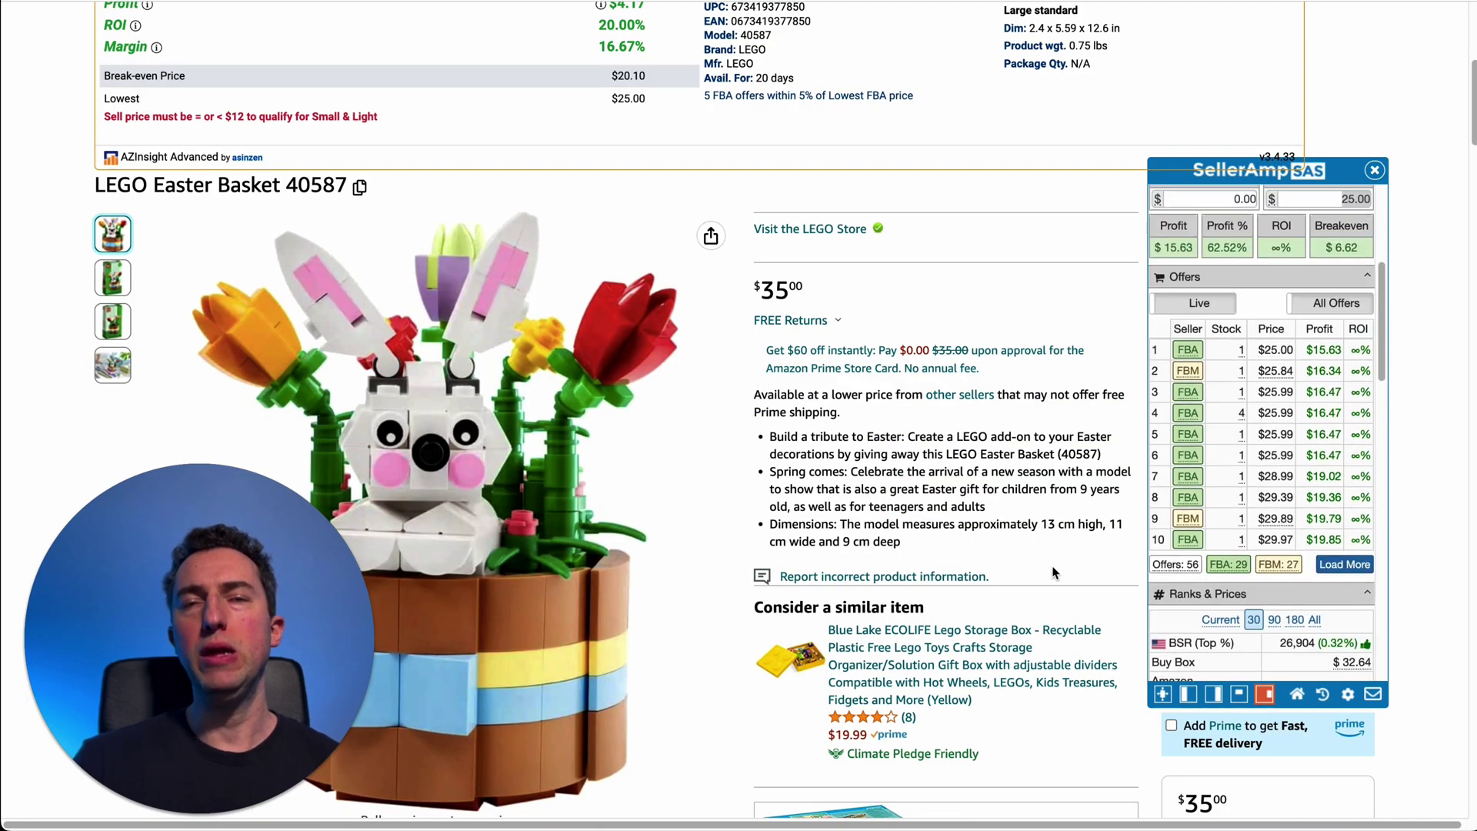
Step: Review the Easter Basket's offers and profit in SellerAmp, and select its sale price
mouse_move(1010, 582)
mouse_down()
mouse_move(1255, 379)
mouse_move(1250, 361)
mouse_move(1273, 365)
mouse_move(1265, 375)
mouse_up()
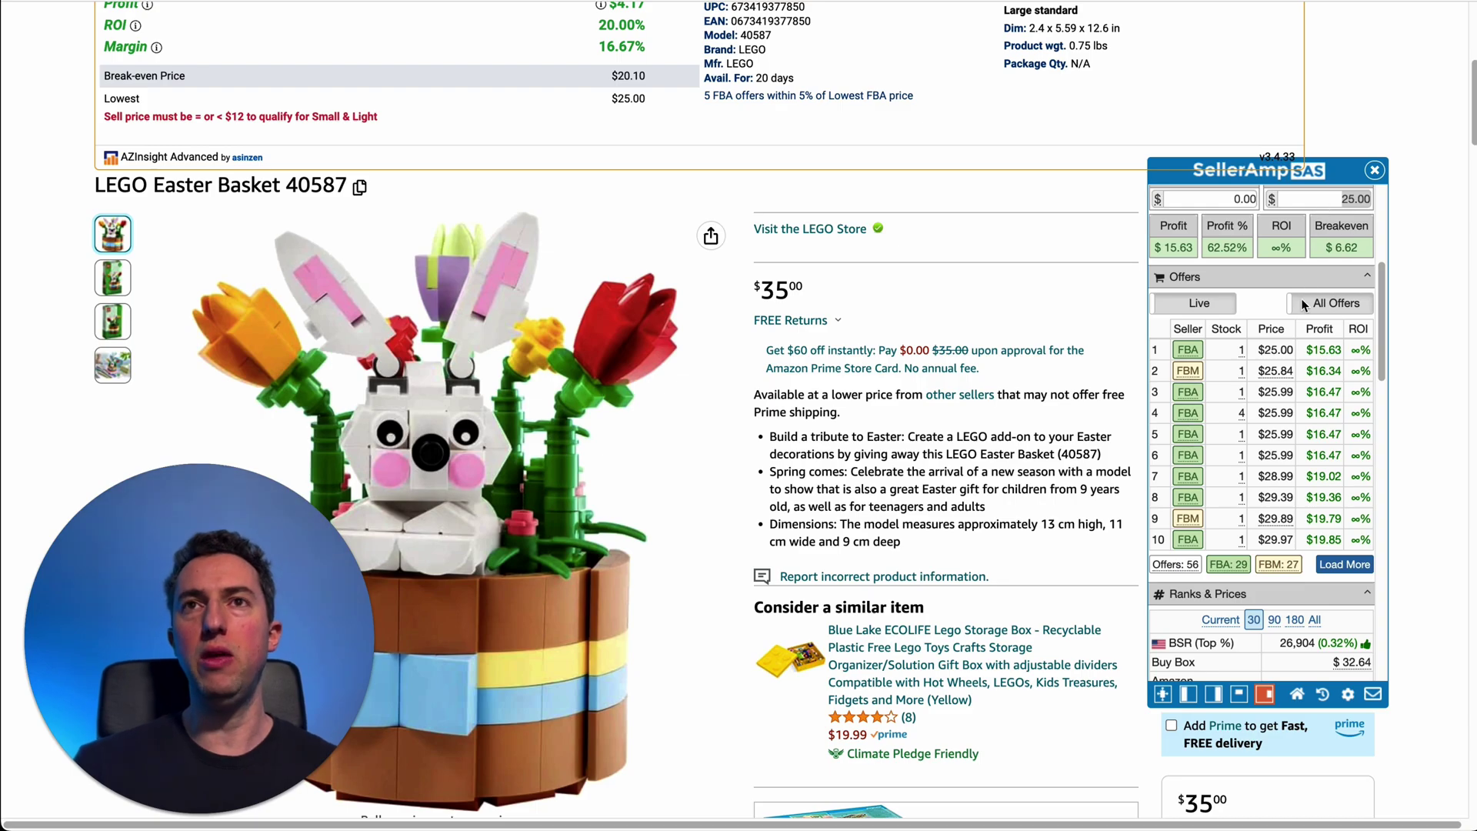
scroll(1292, 478, up, 3)
scroll(1292, 478, up, 2)
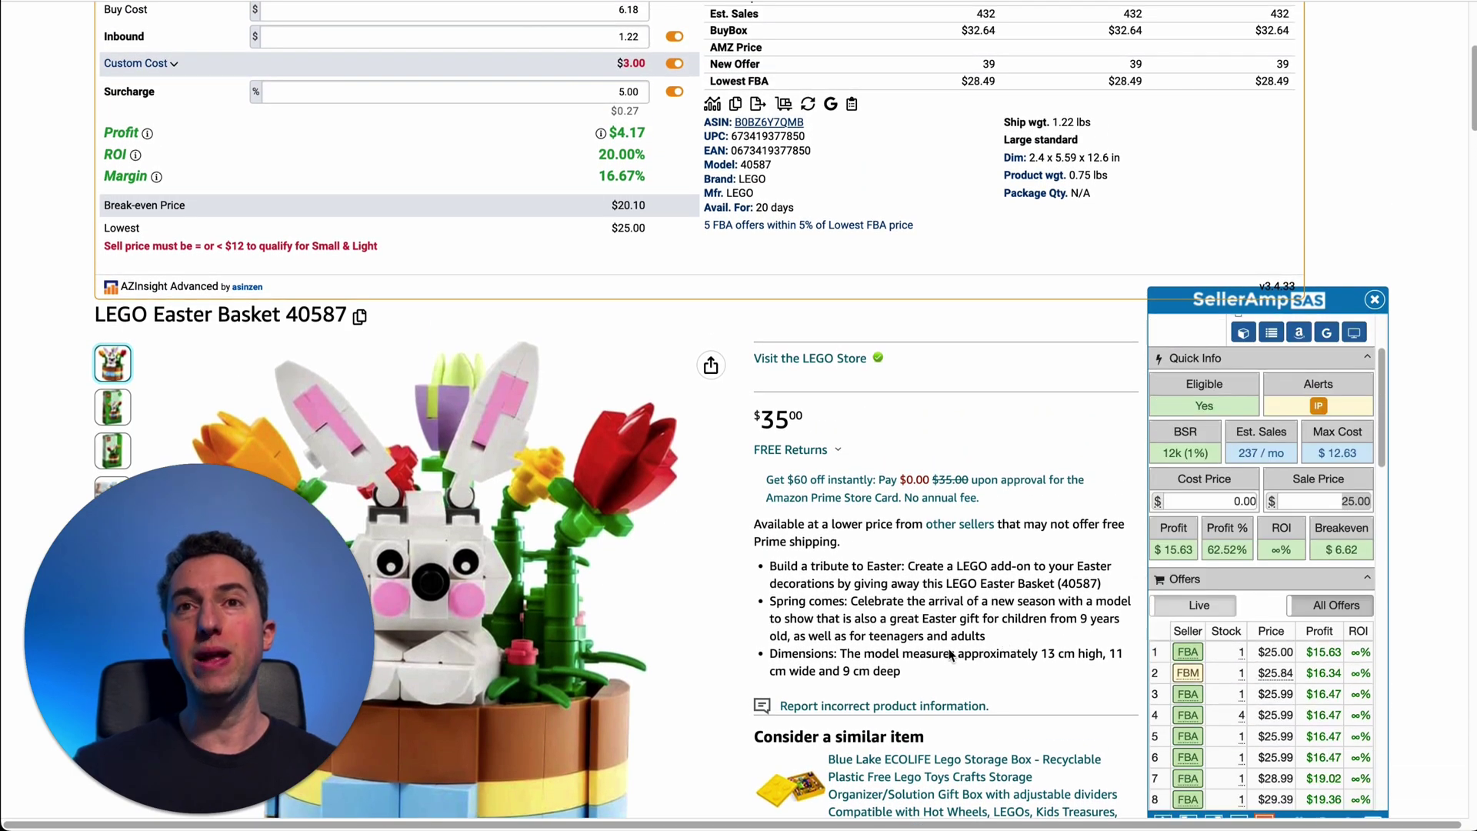
double_click(1354, 500)
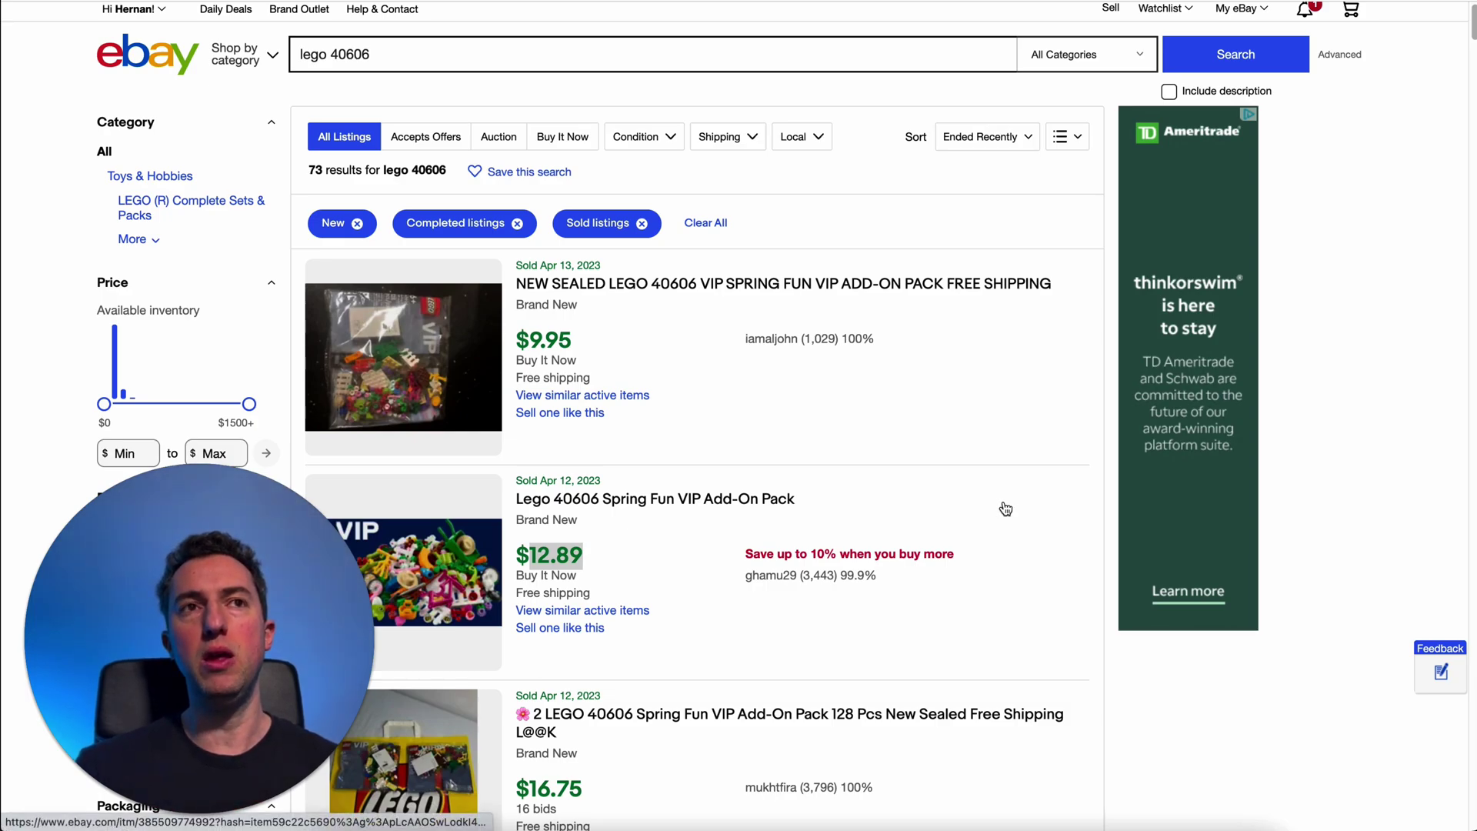
Step: Check sold eBay listings for lego 40606, and return to the LEGO bag to review both free gifts
mouse_move(1020, 496)
mouse_down()
mouse_move(653, 371)
mouse_move(611, 340)
mouse_move(625, 382)
mouse_up()
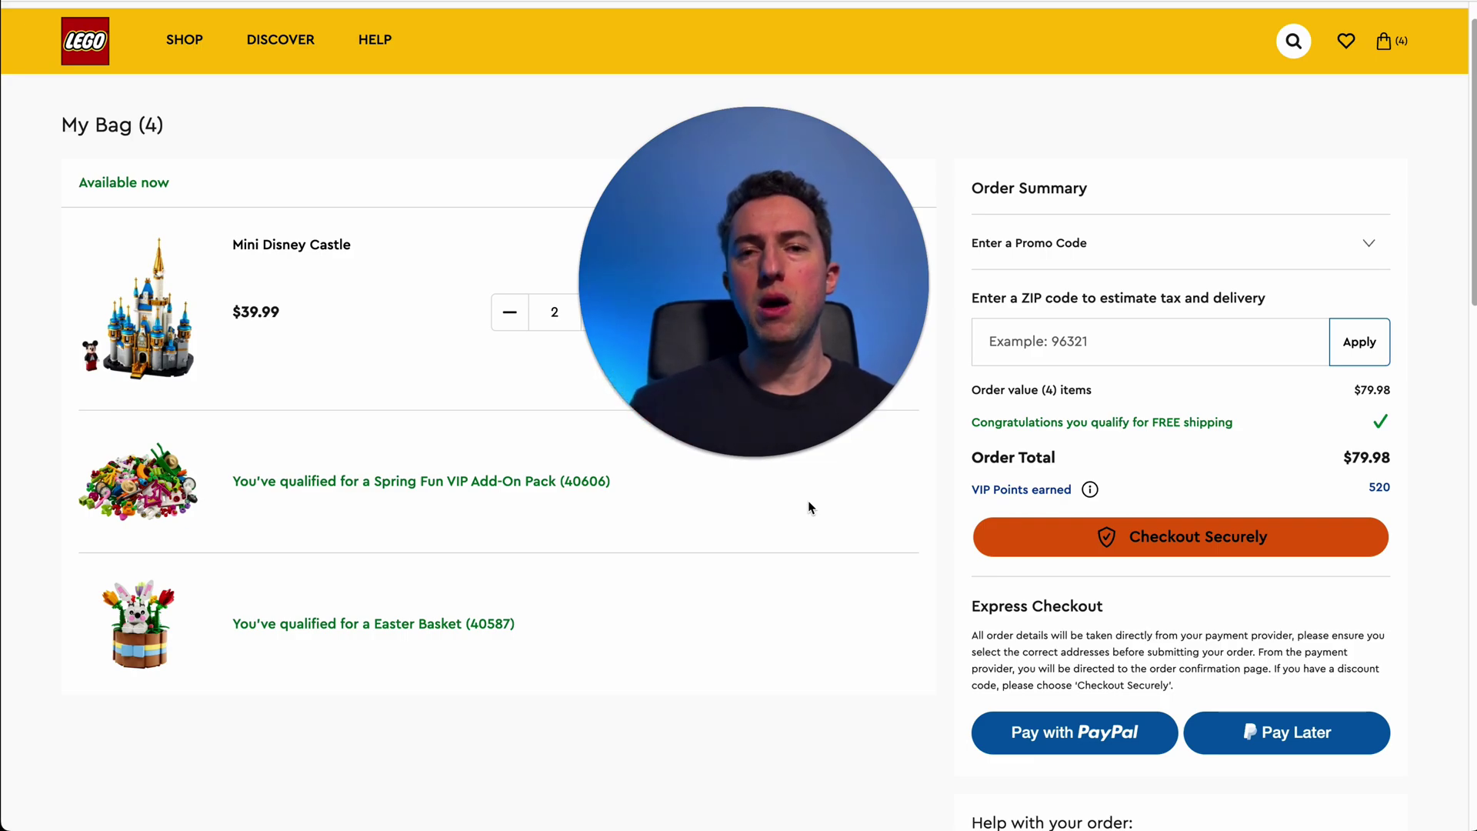
click(701, 701)
mouse_move(735, 716)
mouse_down()
mouse_move(551, 668)
mouse_move(576, 651)
mouse_up()
mouse_move(793, 626)
mouse_down()
mouse_move(571, 486)
mouse_move(587, 511)
mouse_up()
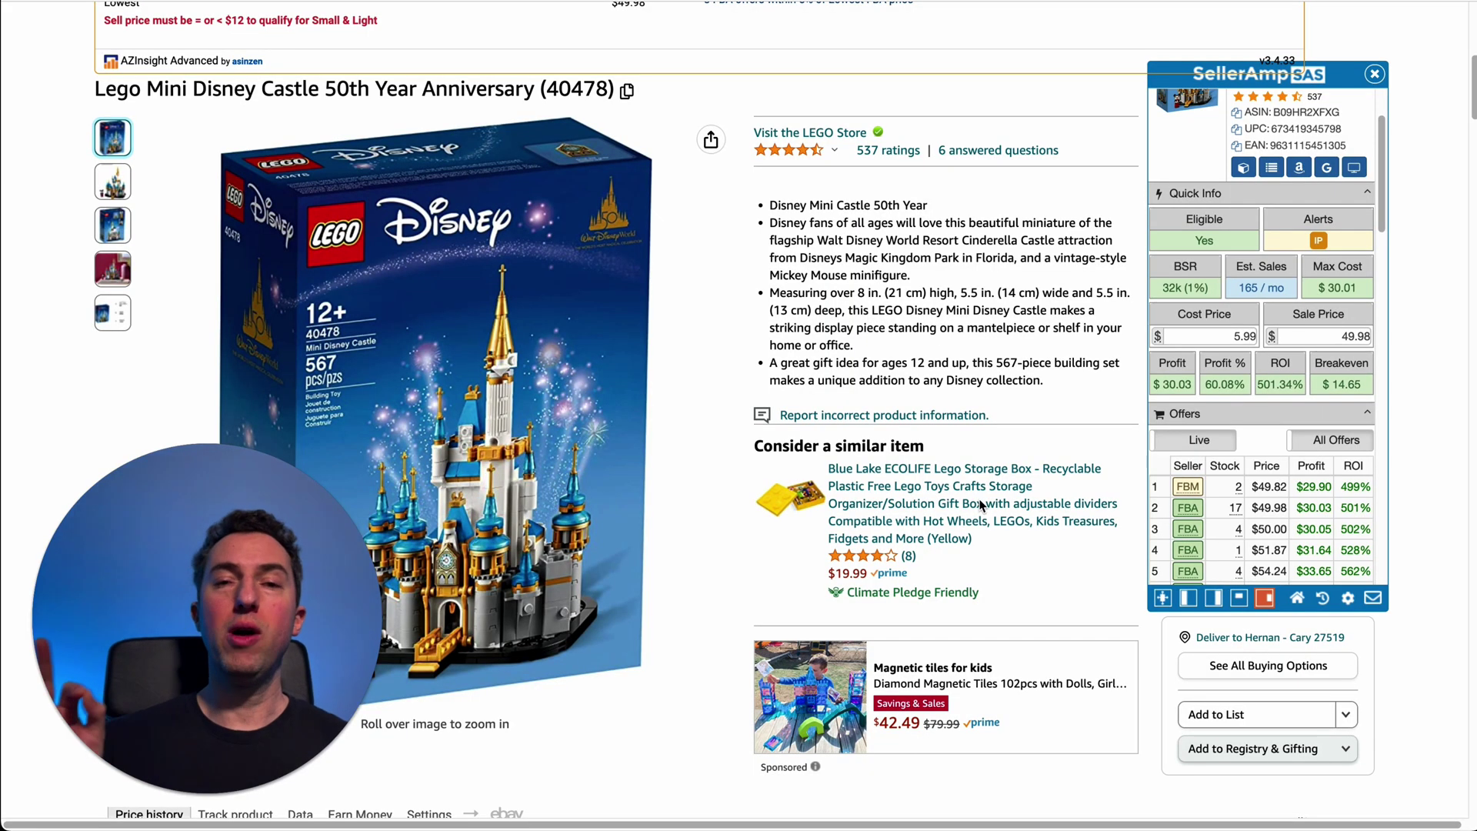
Step: Return to the Mini Disney Castle's Amazon listing and review its sale price and profit in SellerAmp
mouse_move(911, 501)
mouse_down()
mouse_move(1063, 405)
mouse_move(1194, 363)
mouse_move(1188, 320)
mouse_move(1204, 348)
mouse_up()
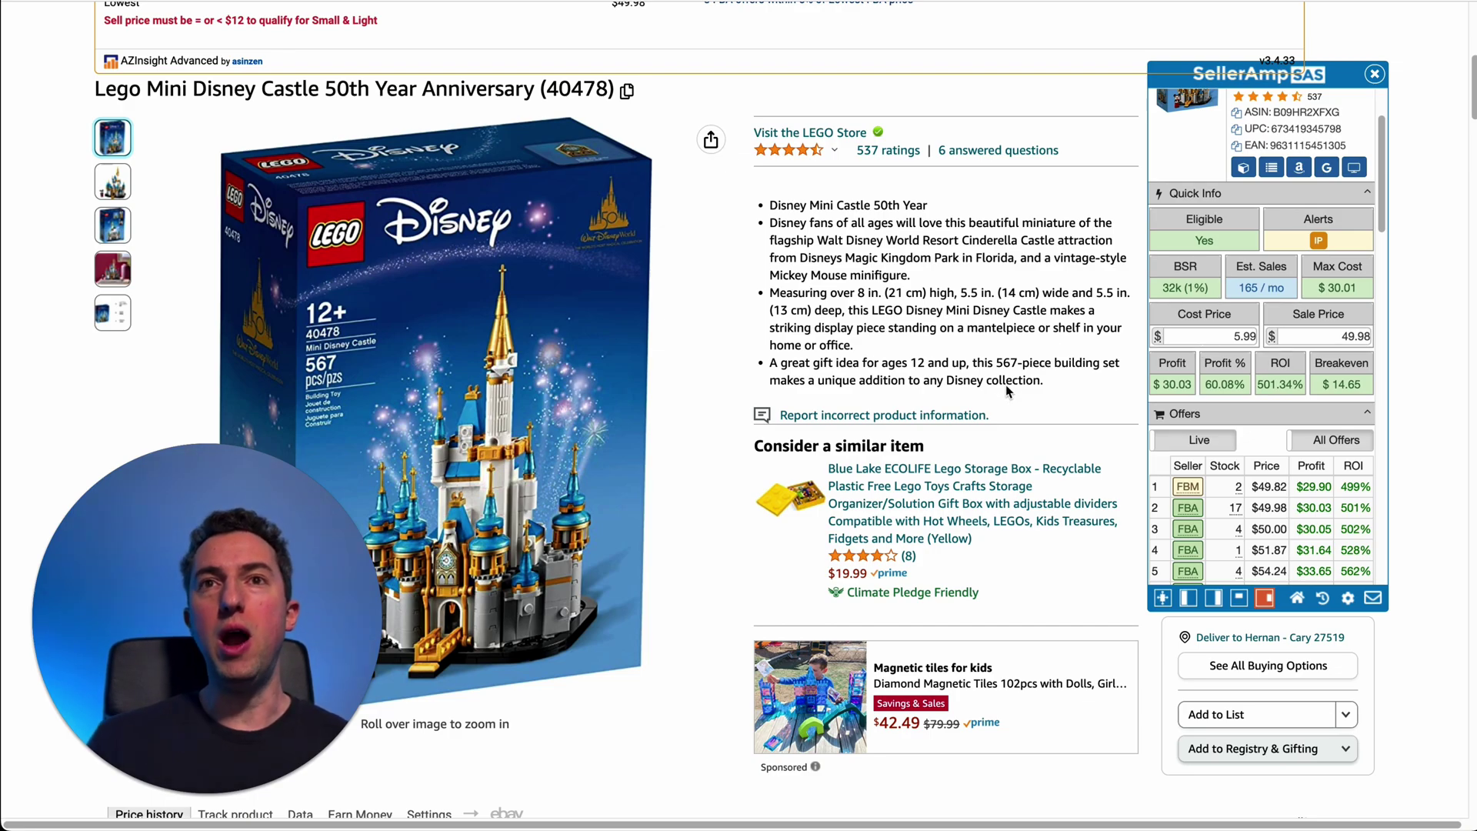
mouse_move(980, 567)
mouse_down()
mouse_move(1306, 416)
mouse_move(1249, 407)
mouse_move(1252, 421)
mouse_move(1302, 358)
mouse_move(1248, 419)
mouse_move(1320, 369)
mouse_up()
mouse_move(1167, 357)
mouse_down()
mouse_move(1171, 415)
mouse_move(1199, 365)
mouse_move(1172, 367)
mouse_up()
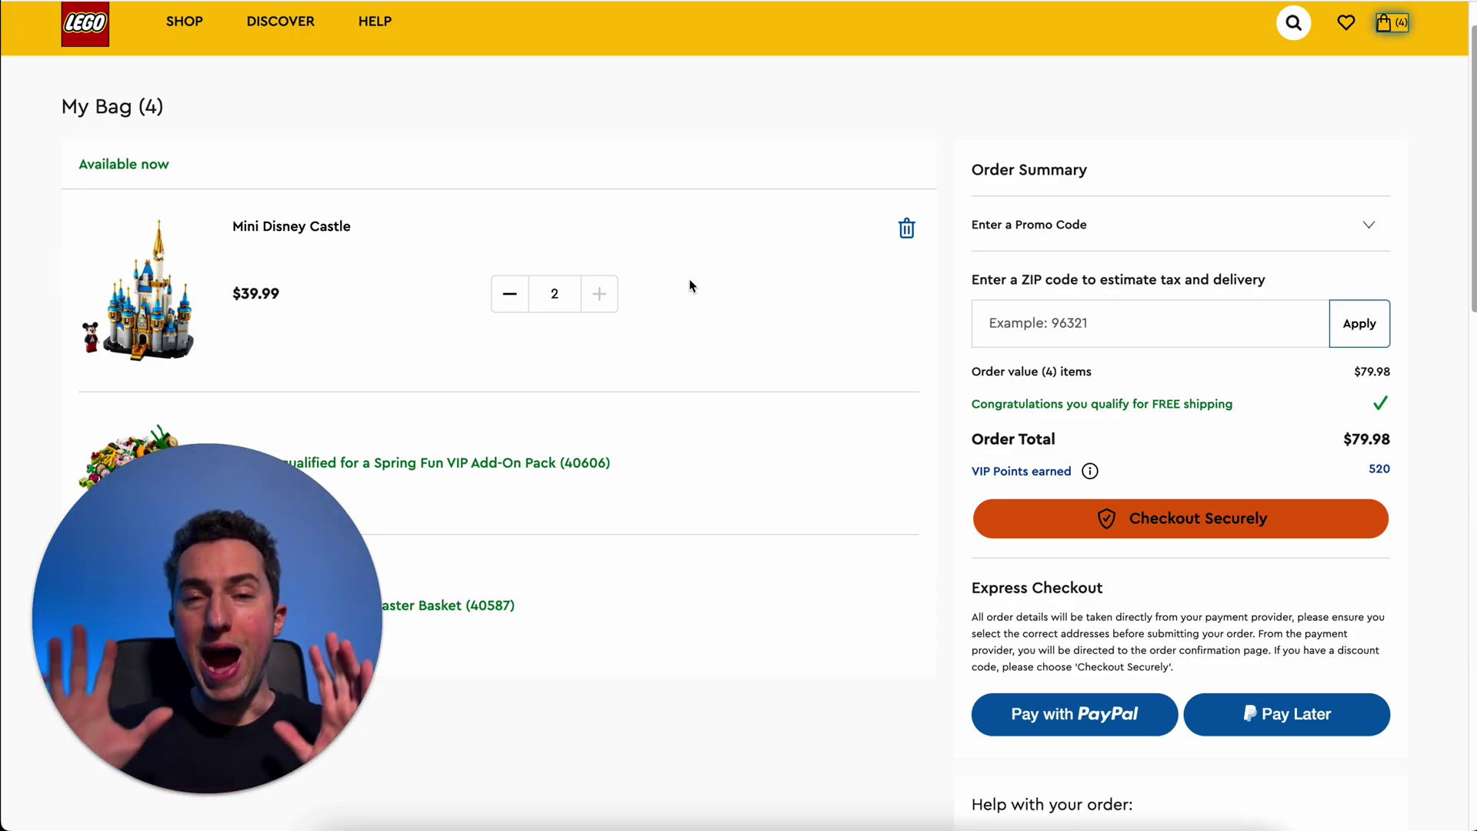
mouse_move(276, 546)
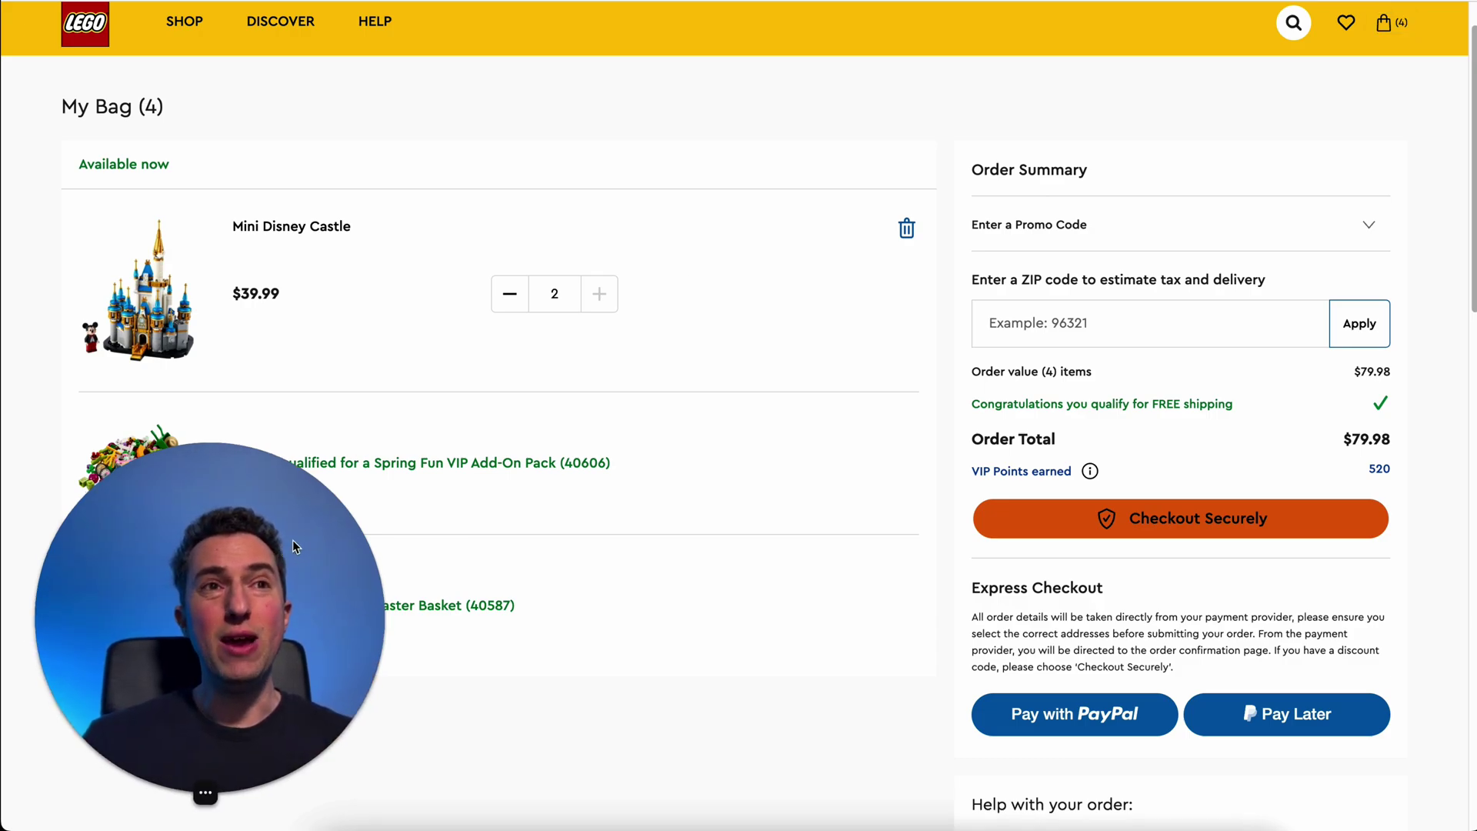
drag(279, 552, 960, 236)
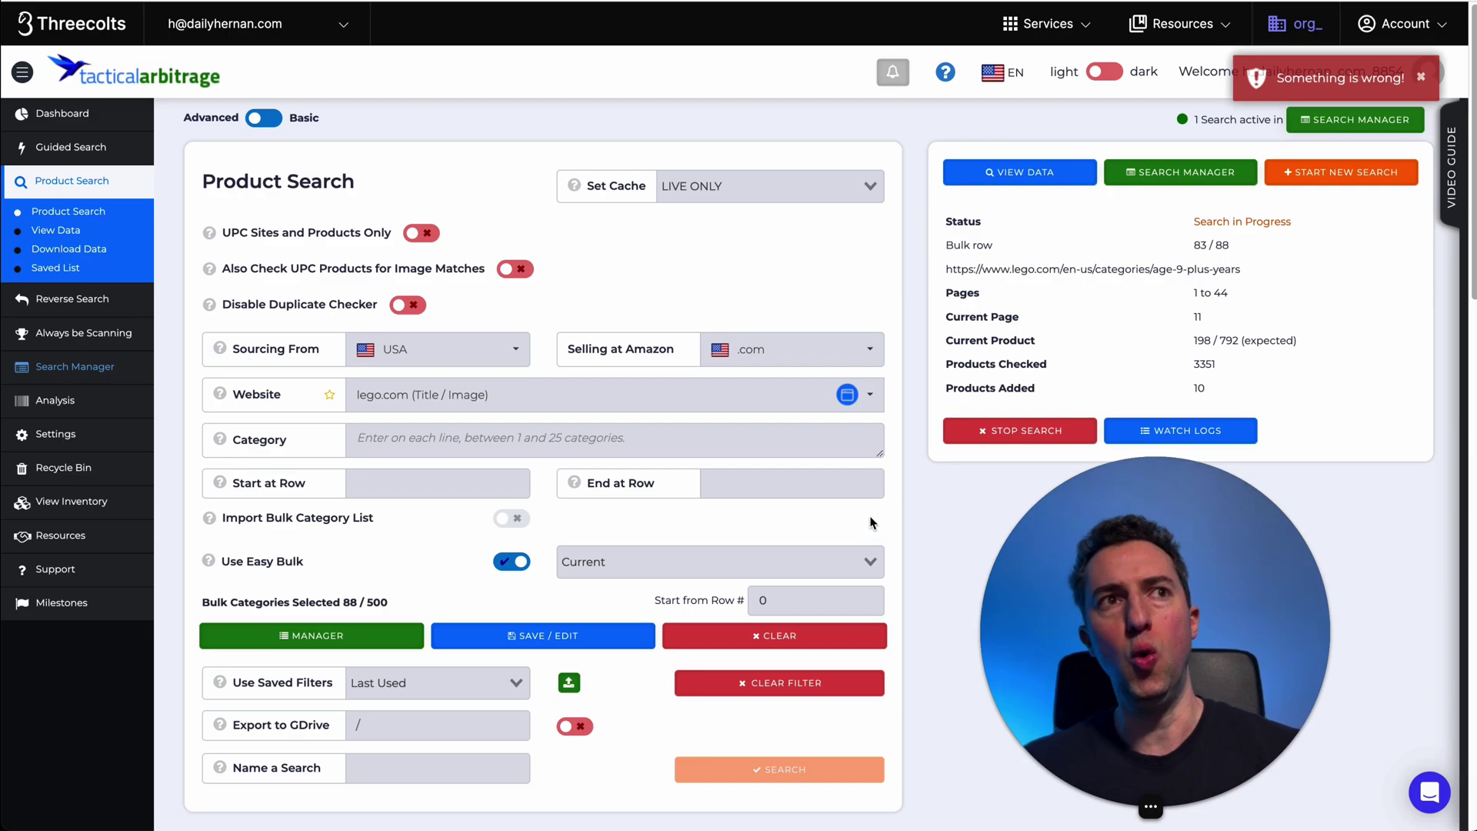
Step: Switch to Tactical Arbitrage and examine the Product Search setup for lego.com with its Easy Bulk categories
scroll(873, 517, down, 1)
mouse_move(781, 208)
mouse_down()
mouse_move(546, 382)
mouse_move(450, 357)
mouse_move(377, 408)
mouse_move(483, 365)
mouse_up()
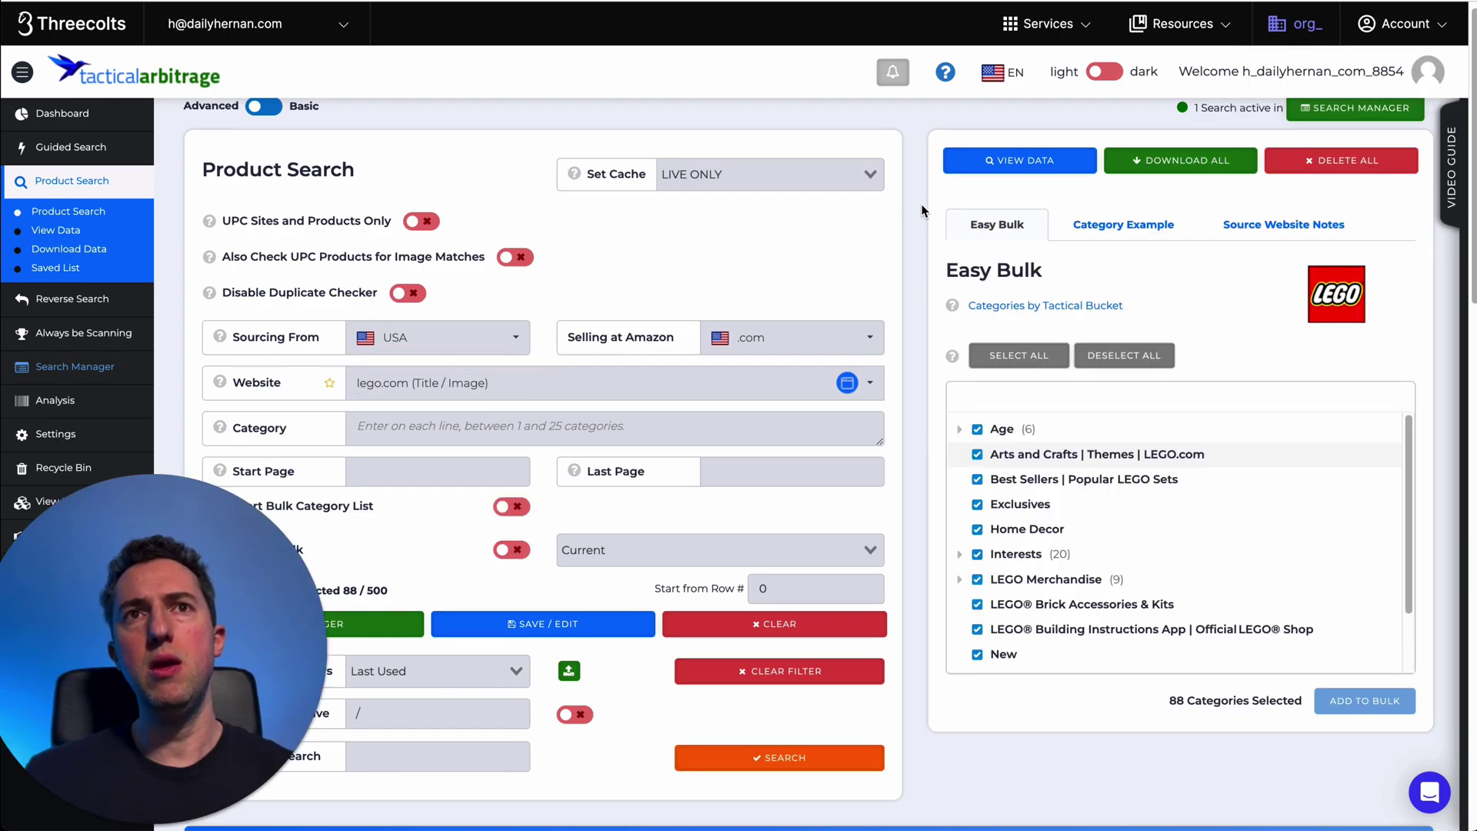
Step: Examine the Advanced/Basic mode setting and the Easy Bulk category selection with its Add to Bulk option for lego.com
mouse_move(913, 187)
mouse_down()
mouse_move(983, 253)
mouse_move(973, 262)
mouse_move(1009, 249)
mouse_up()
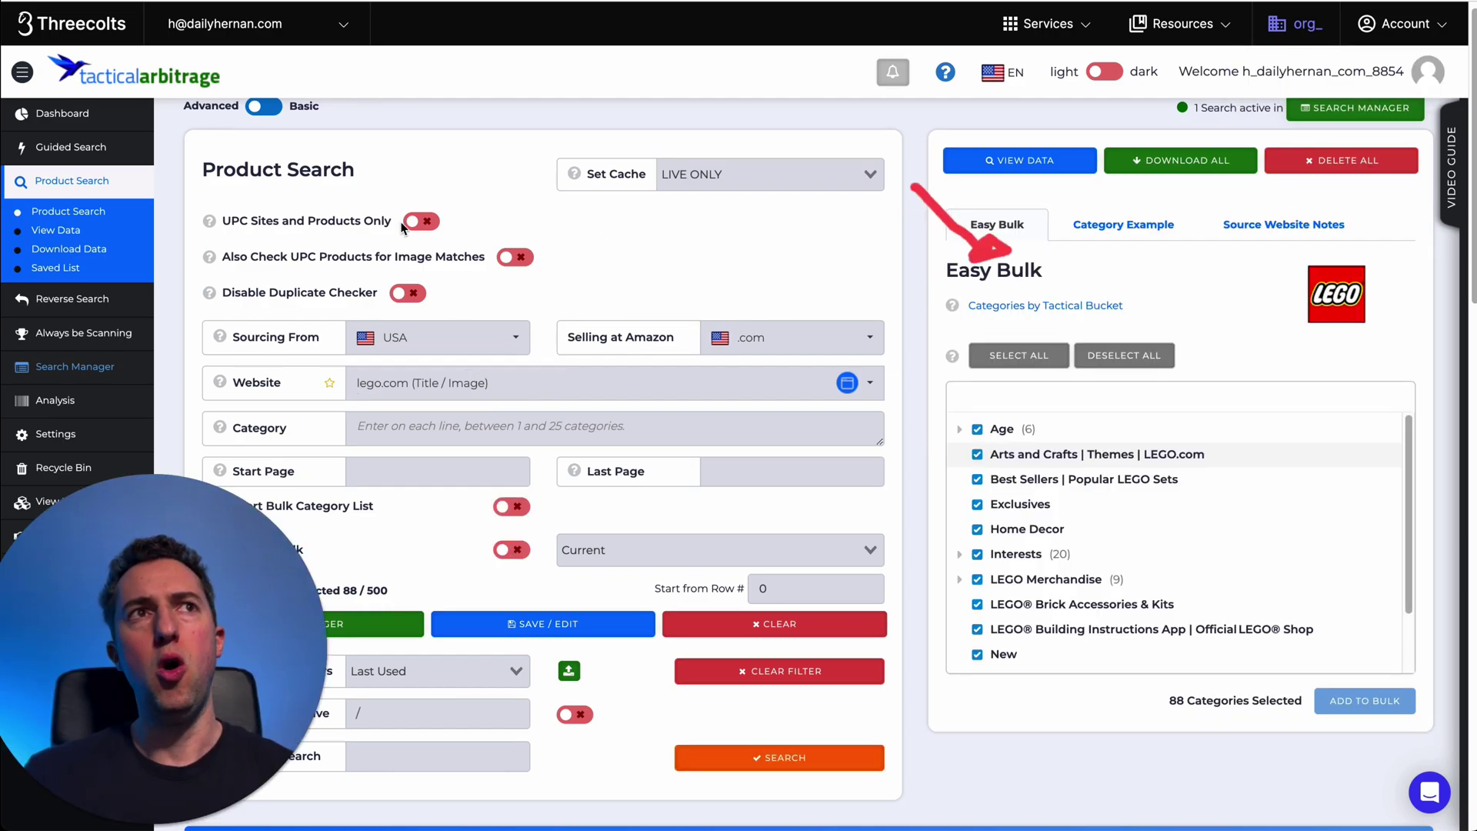
mouse_move(483, 210)
mouse_down()
mouse_move(347, 172)
mouse_move(271, 120)
mouse_move(296, 125)
mouse_up()
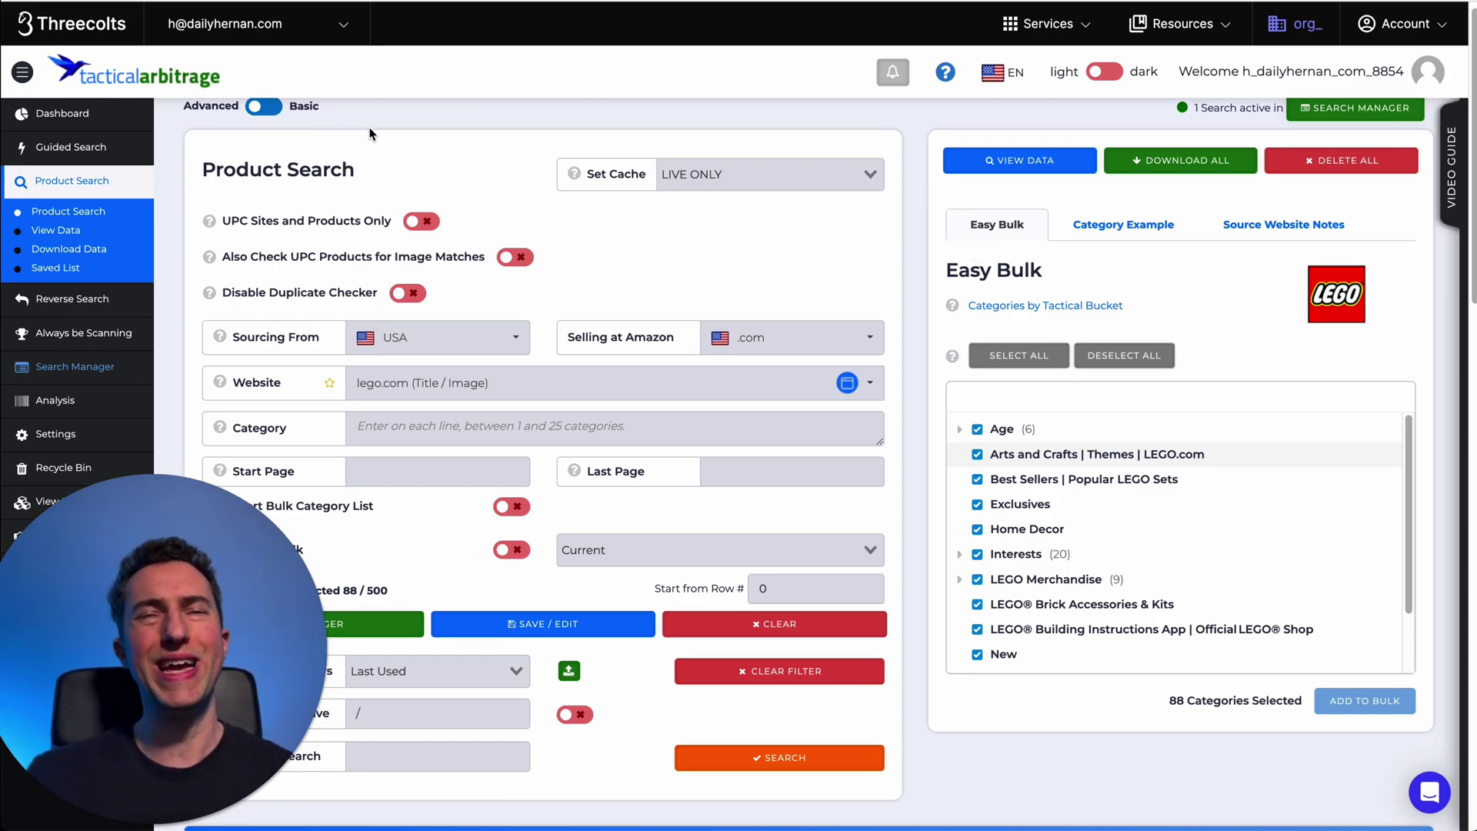
mouse_move(392, 164)
mouse_down()
mouse_move(213, 111)
mouse_move(227, 120)
mouse_up()
drag(1185, 296, 1050, 263)
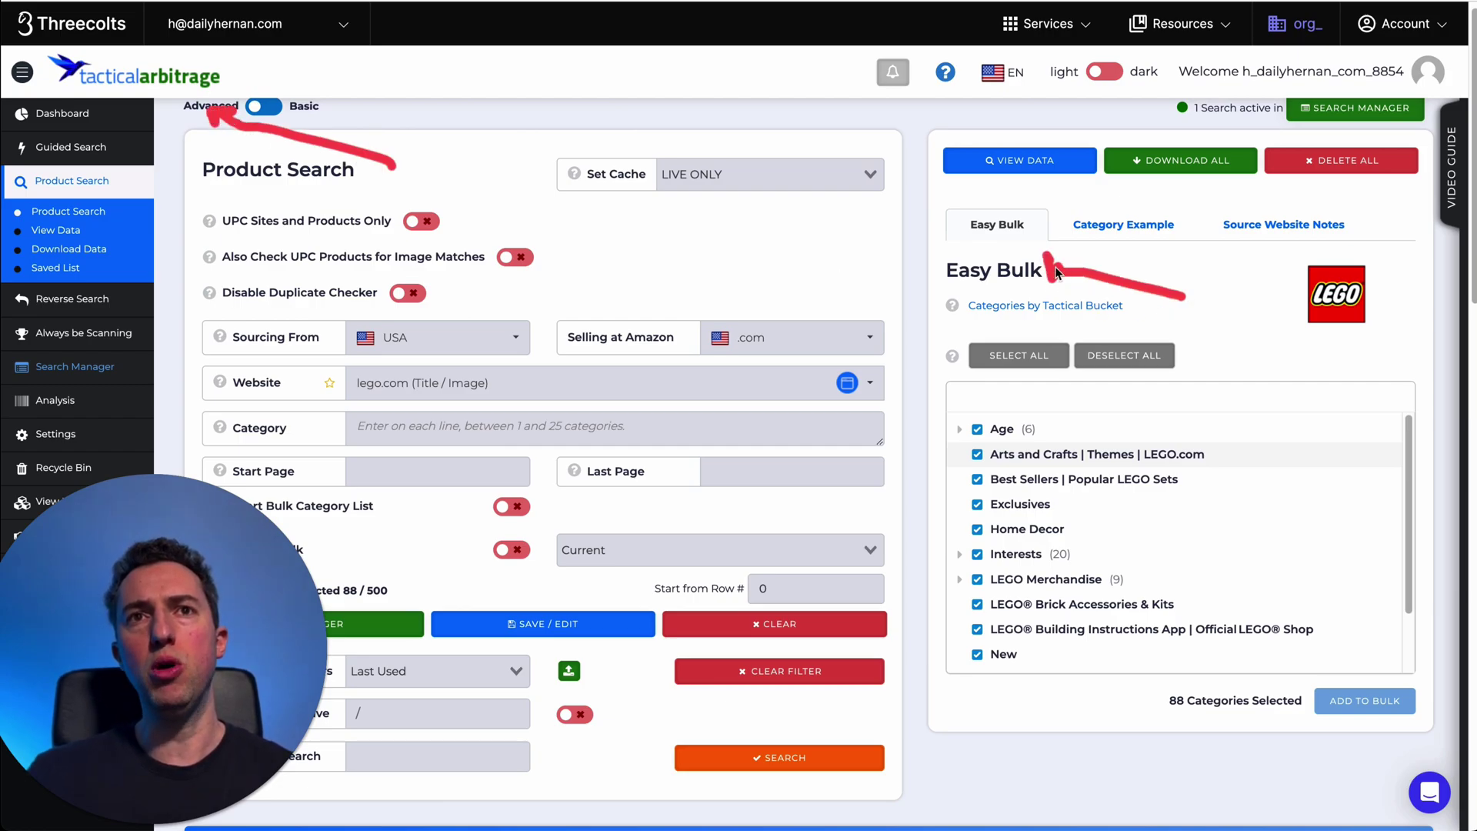
mouse_move(1073, 326)
mouse_down()
mouse_move(927, 531)
mouse_move(1397, 513)
mouse_move(1185, 292)
mouse_up()
drag(1334, 778, 1354, 729)
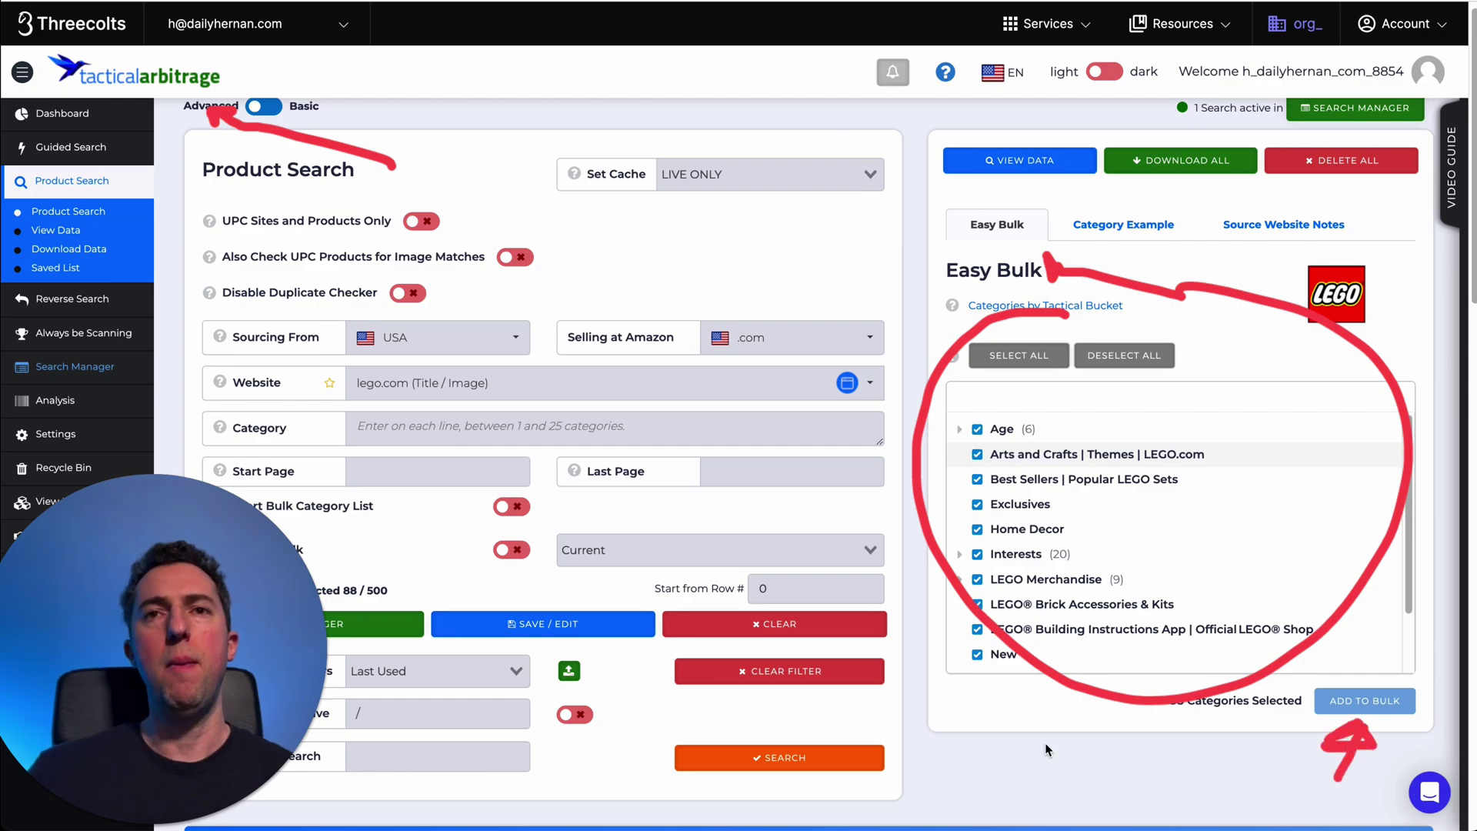
key(Escape)
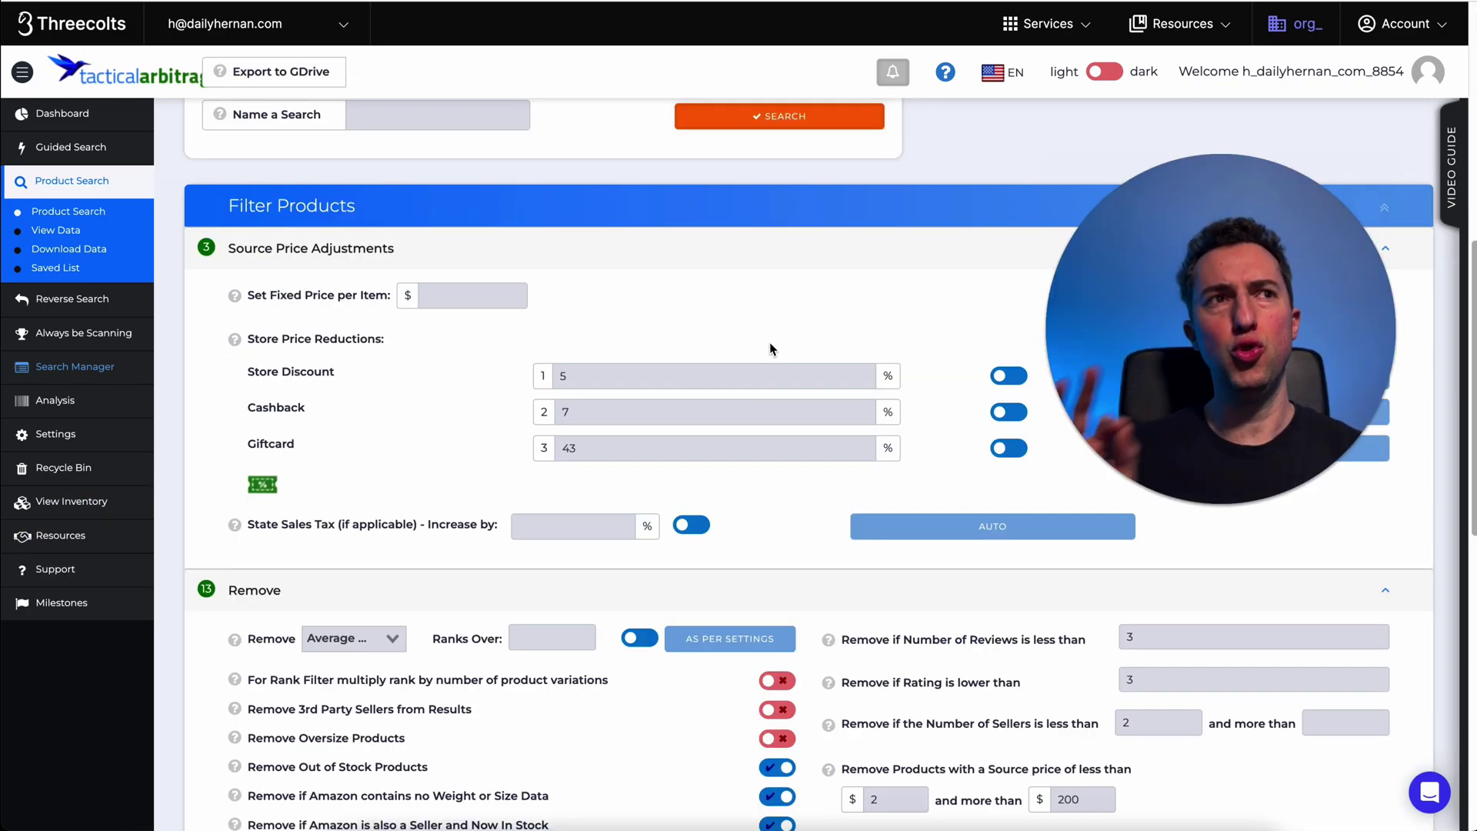
Step: Examine the Store Discount, Cashback and Giftcard reductions under the filter's Source Price Adjustments
mouse_move(332, 435)
mouse_down()
mouse_move(489, 383)
mouse_move(512, 396)
mouse_up()
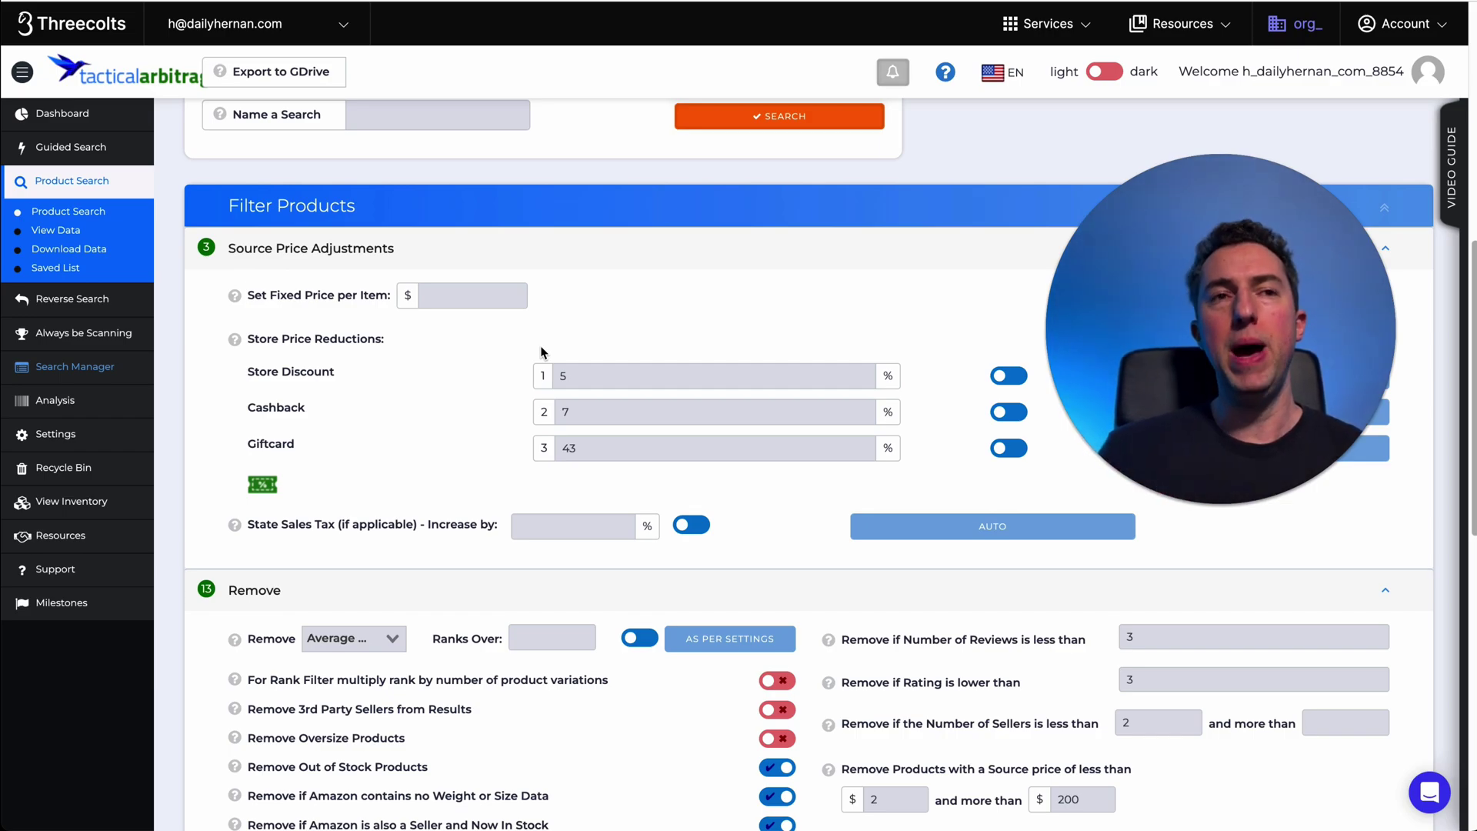
mouse_move(643, 337)
mouse_down()
mouse_move(589, 338)
mouse_move(491, 463)
mouse_move(906, 454)
mouse_move(699, 328)
mouse_up()
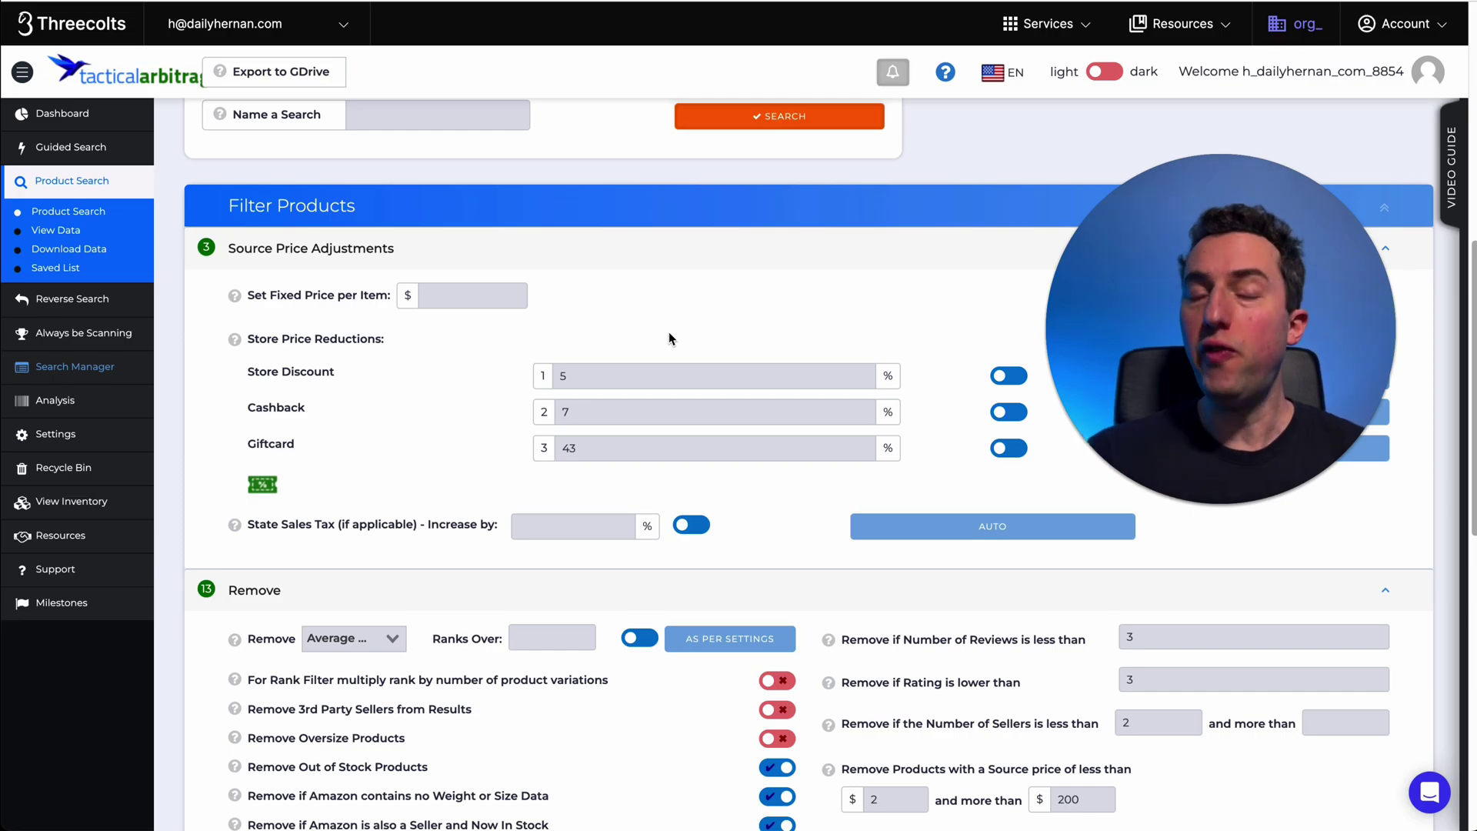
drag(432, 464, 529, 415)
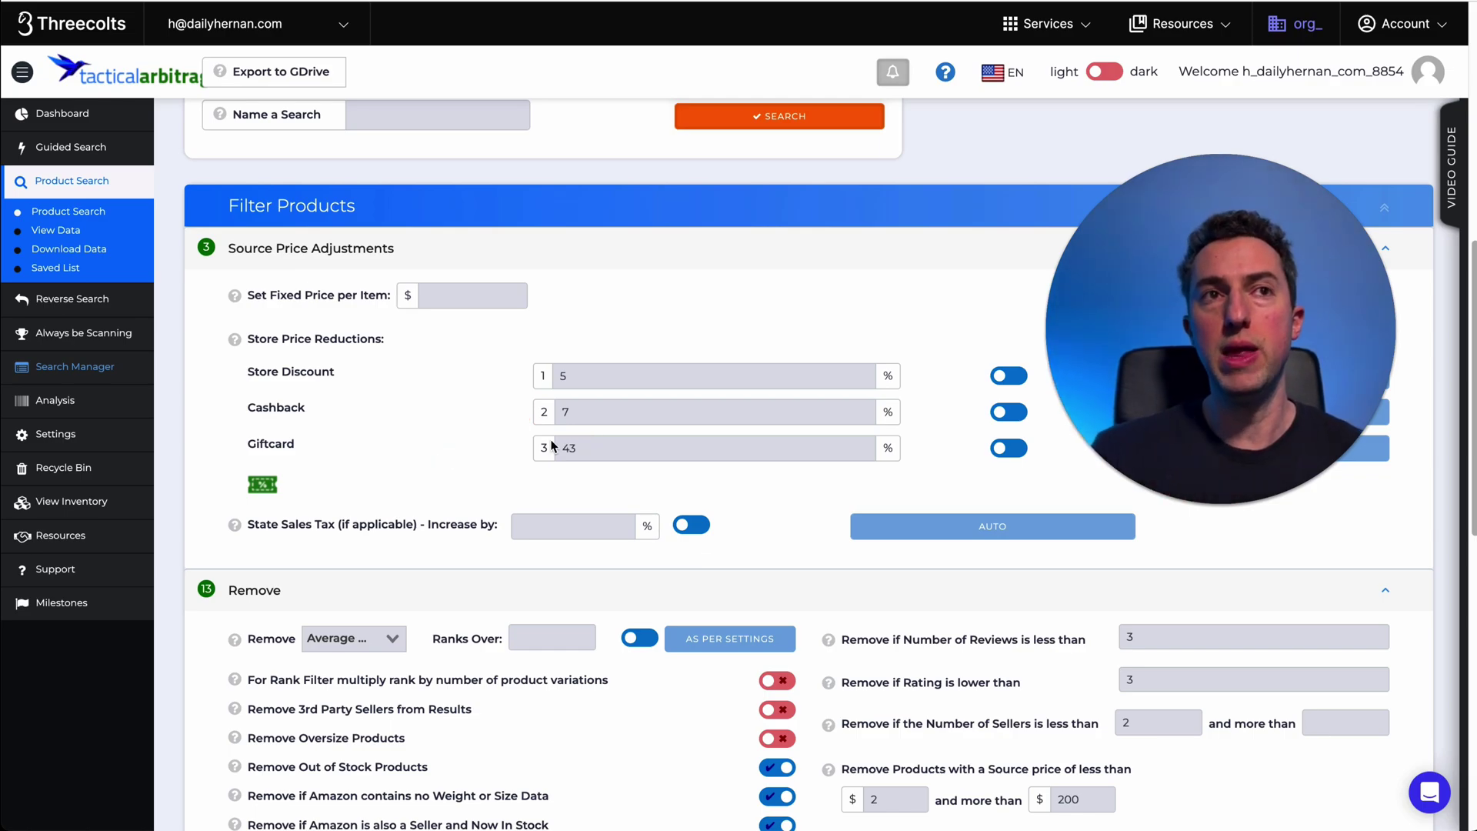
mouse_move(504, 471)
mouse_down()
mouse_move(503, 449)
mouse_move(511, 470)
mouse_up()
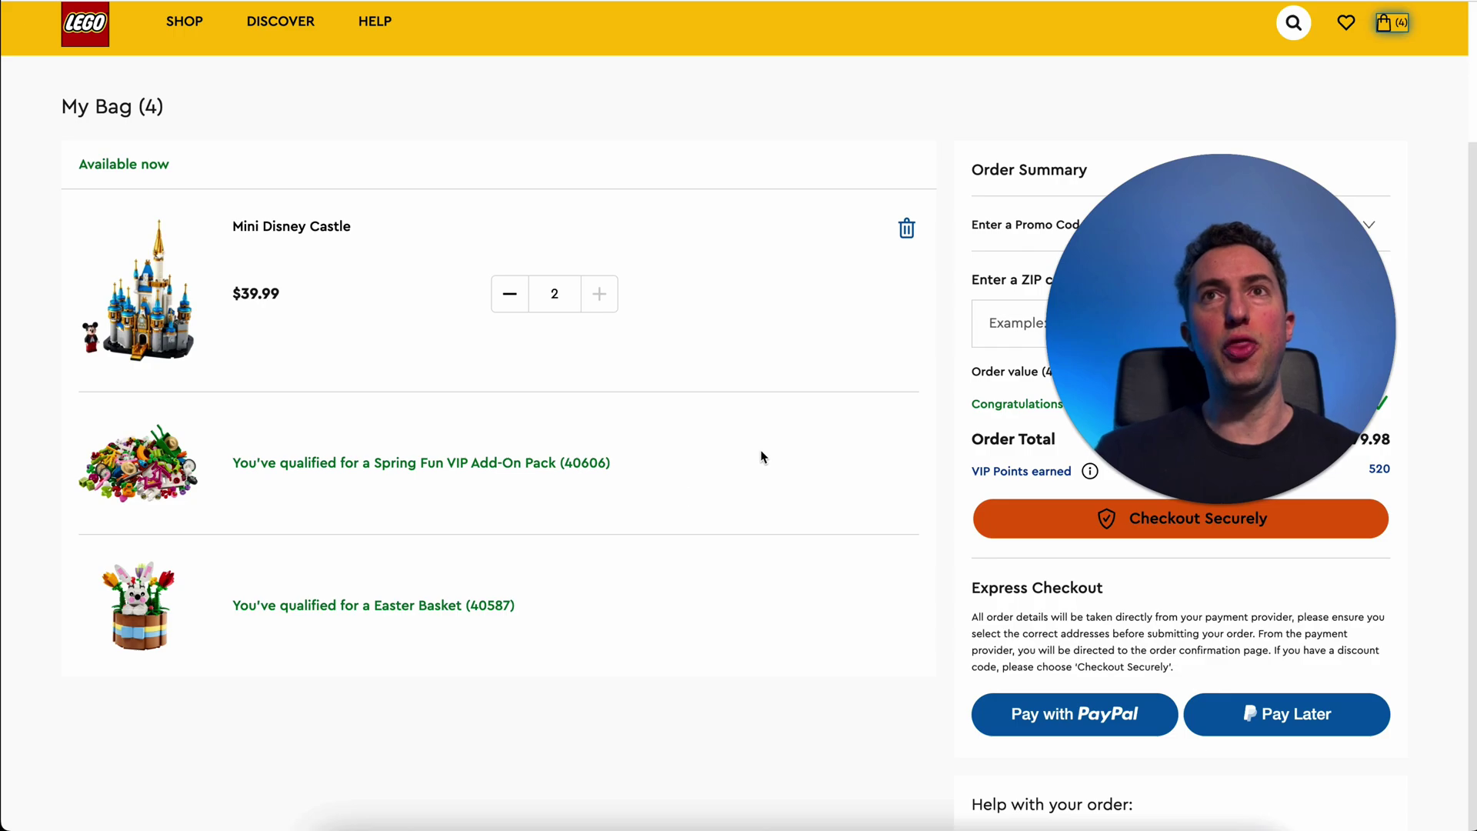
Step: Switch to the LEGO bag and calculate the per-castle cost in Calculator as 79.98 × 0.9, minus 30, divided by 2
double_click(306, 384)
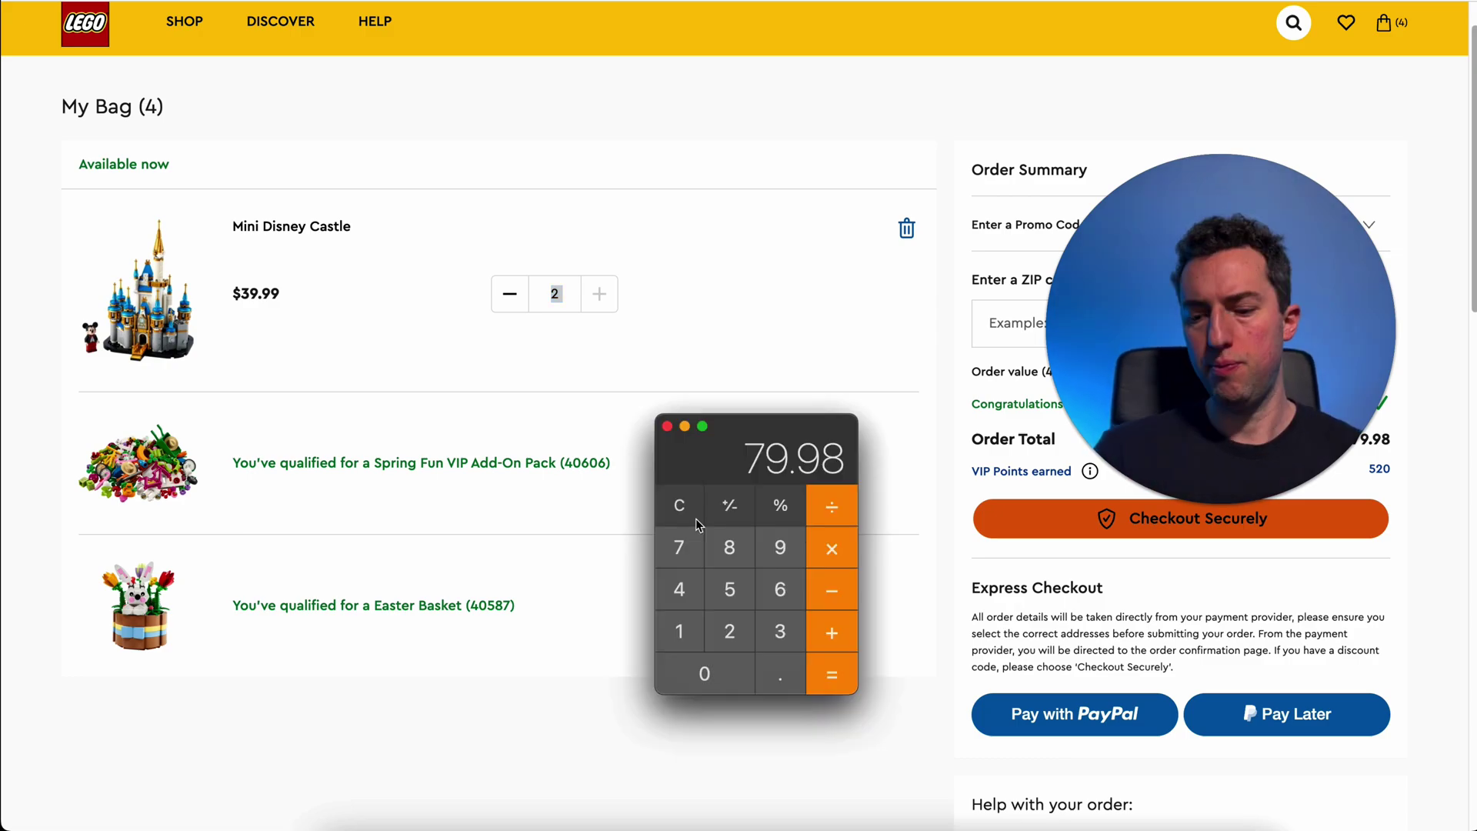
text(*0.9)
key(Return)
text(-30)
key(Return)
text(/2)
key(Return)
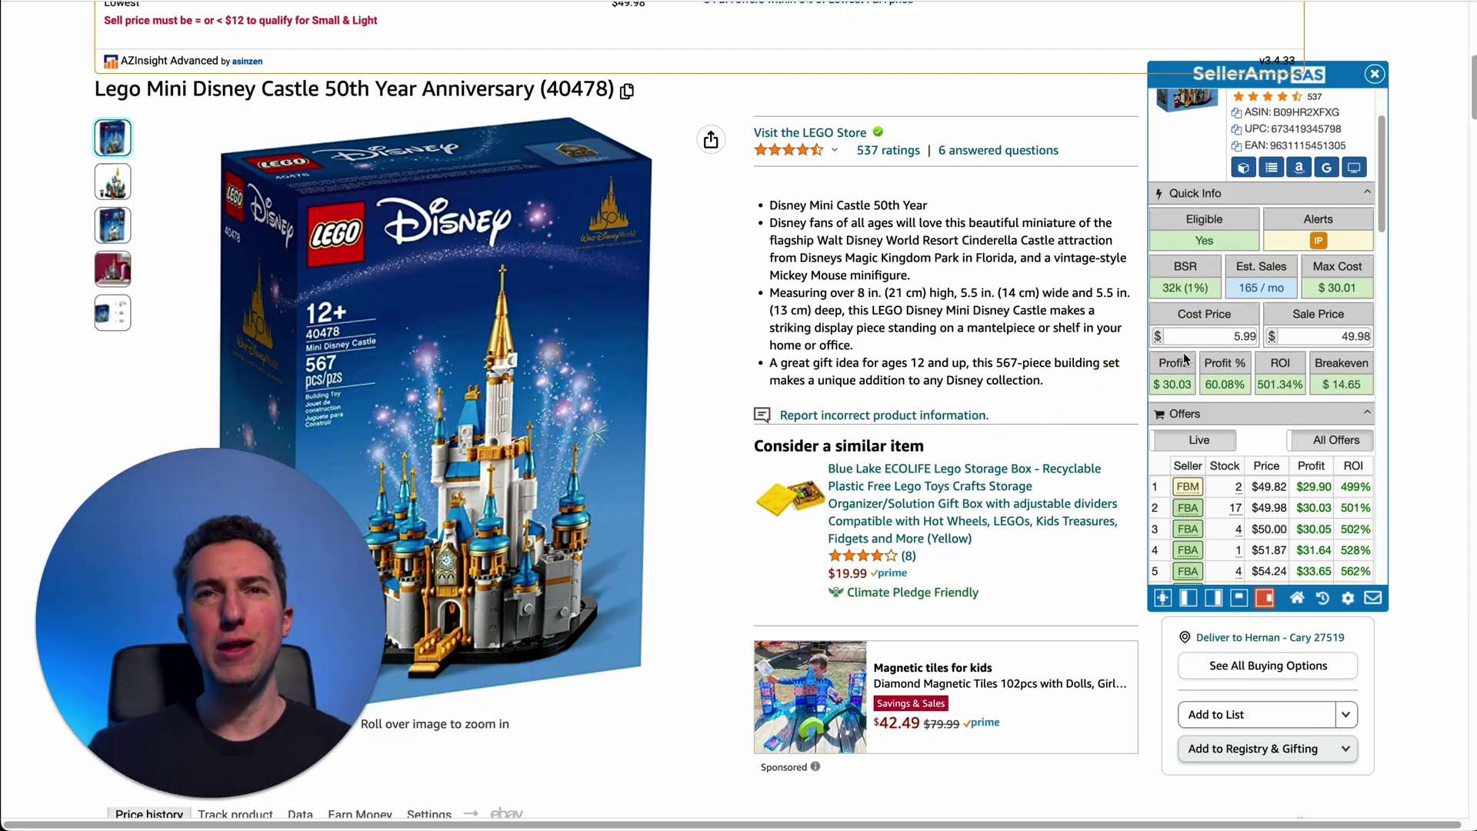
Step: Return to the Mini Disney Castle's Amazon listing and set its SellerAmp cost price to 39.99*.9 minus 30
click(1225, 337)
text(39.99)
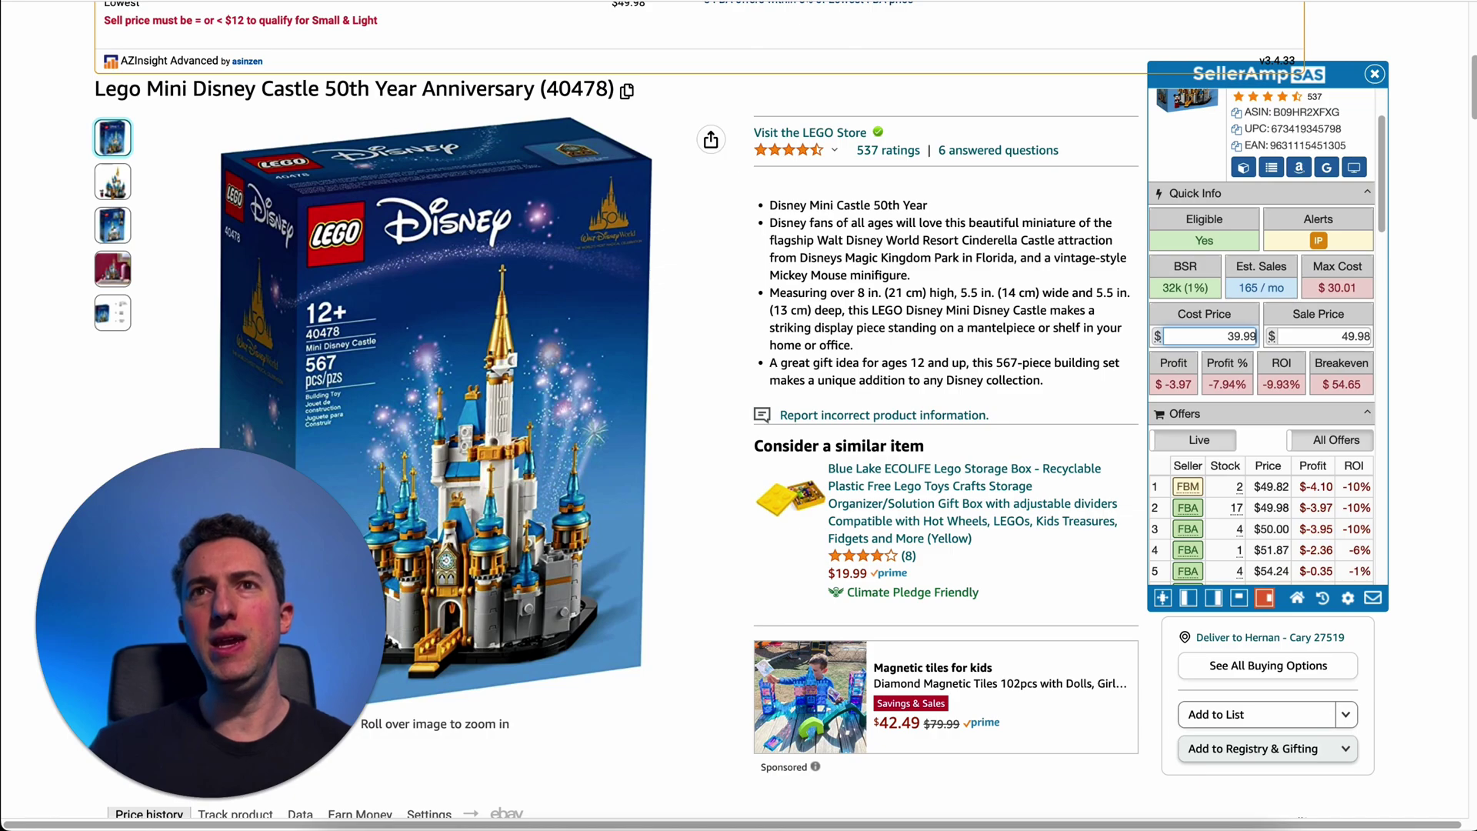
text(*.9)
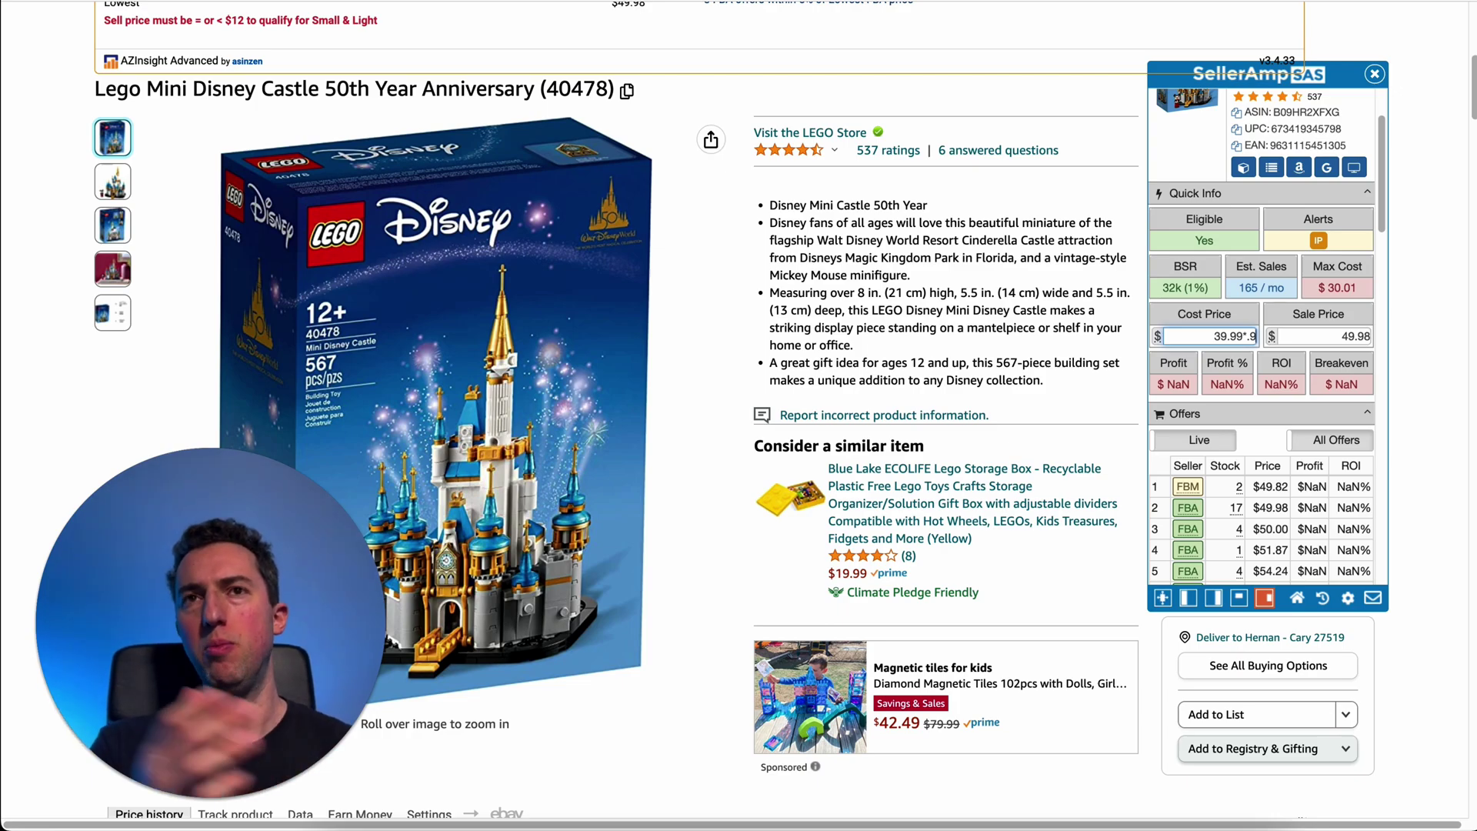
key(Return)
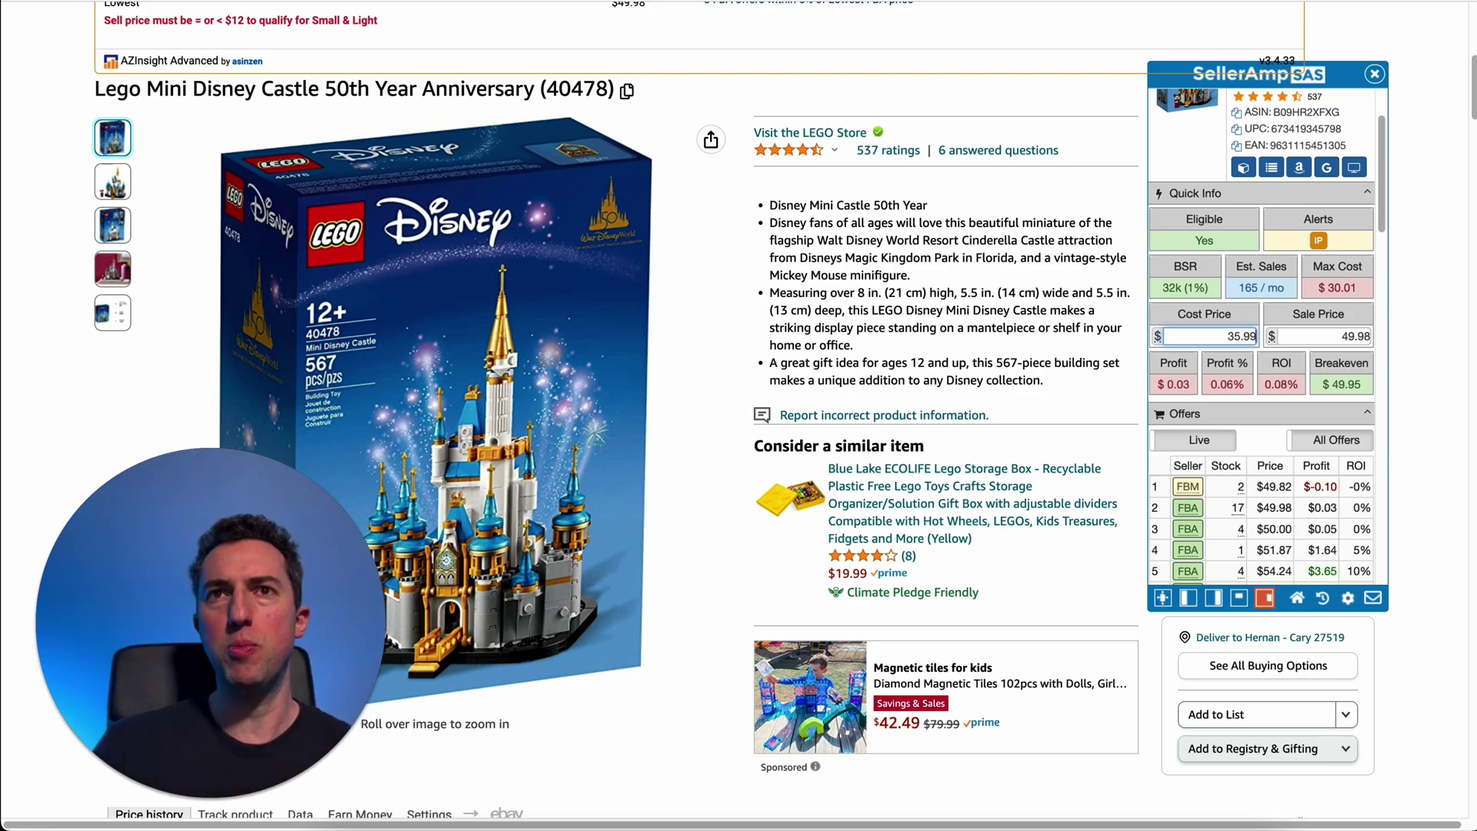
text(-30)
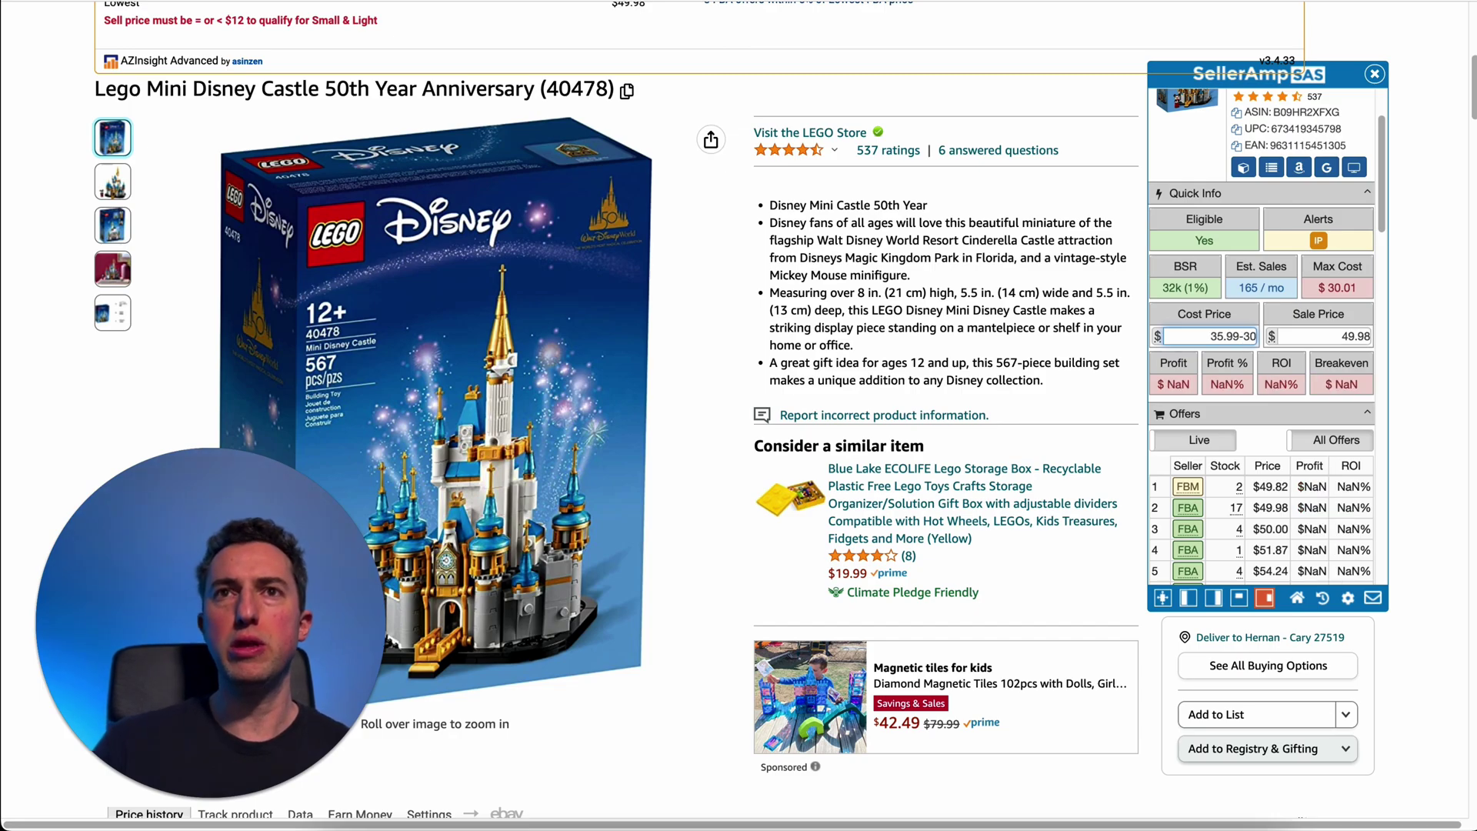
key(Return)
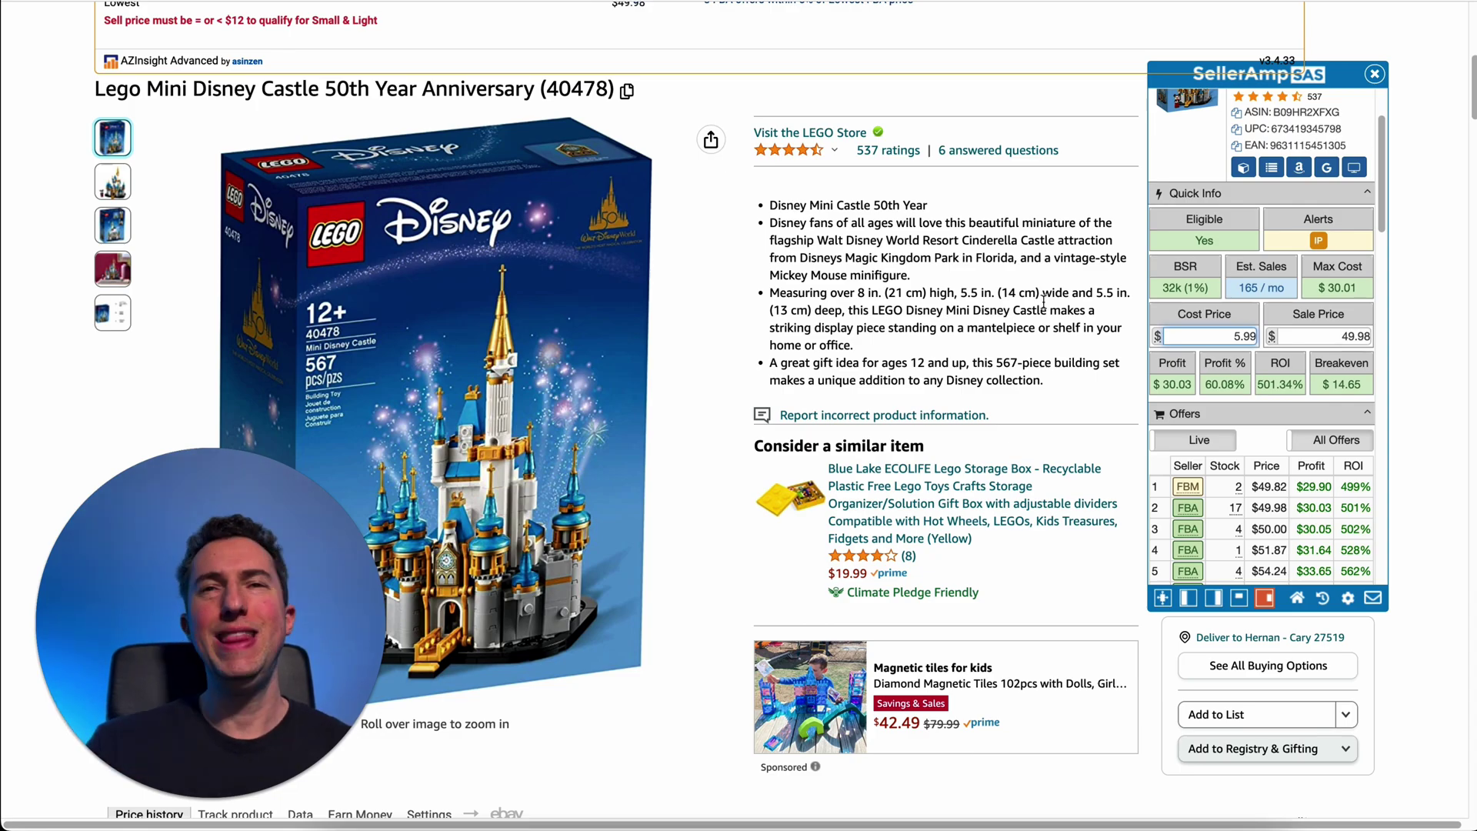
click(1179, 336)
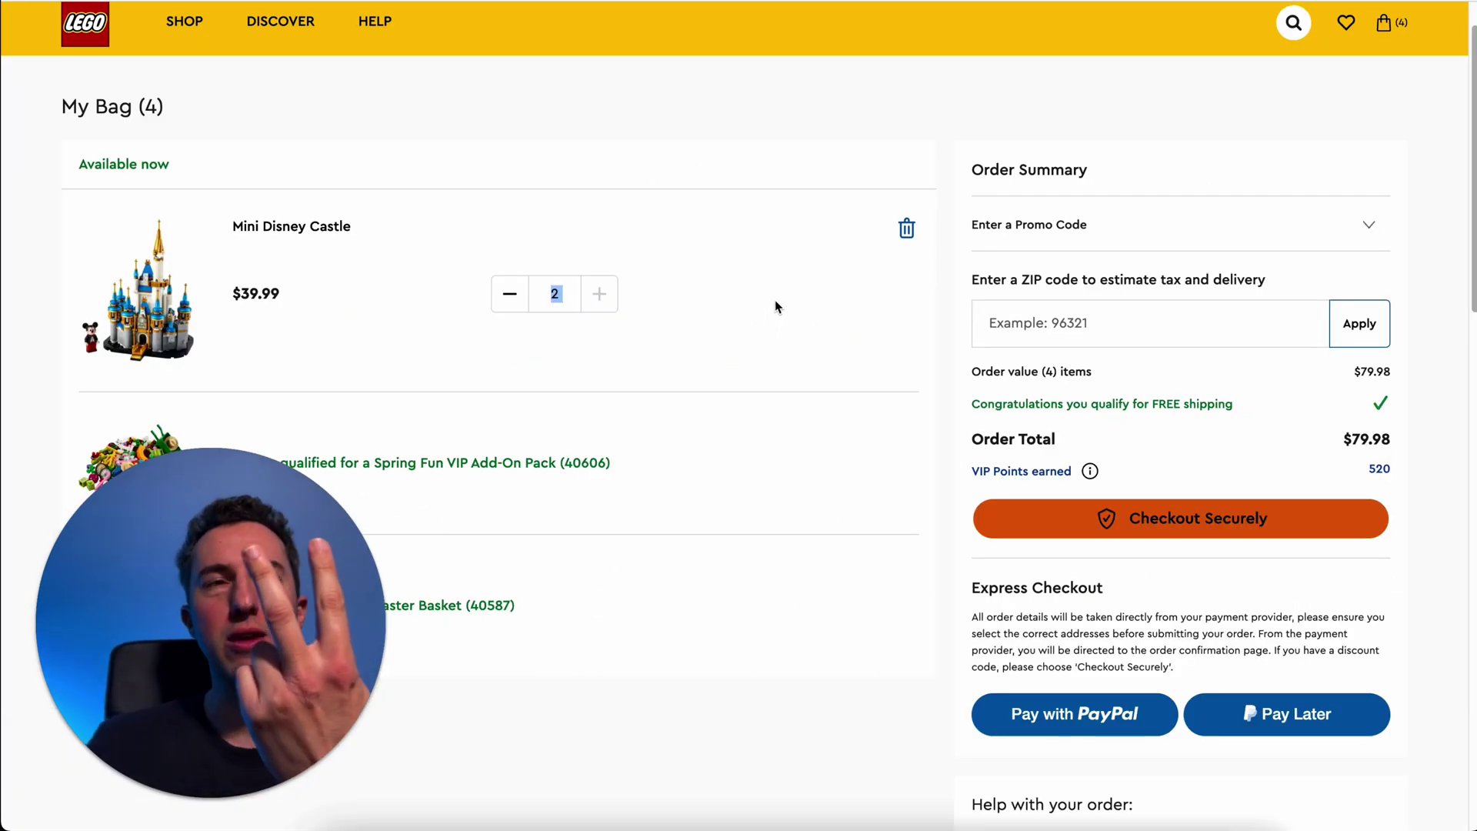
Step: Switch to the LEGO bag and recalculate the cost of each castle in Calculator: 79.98 × .9, minus 30, divided by 2
click(638, 823)
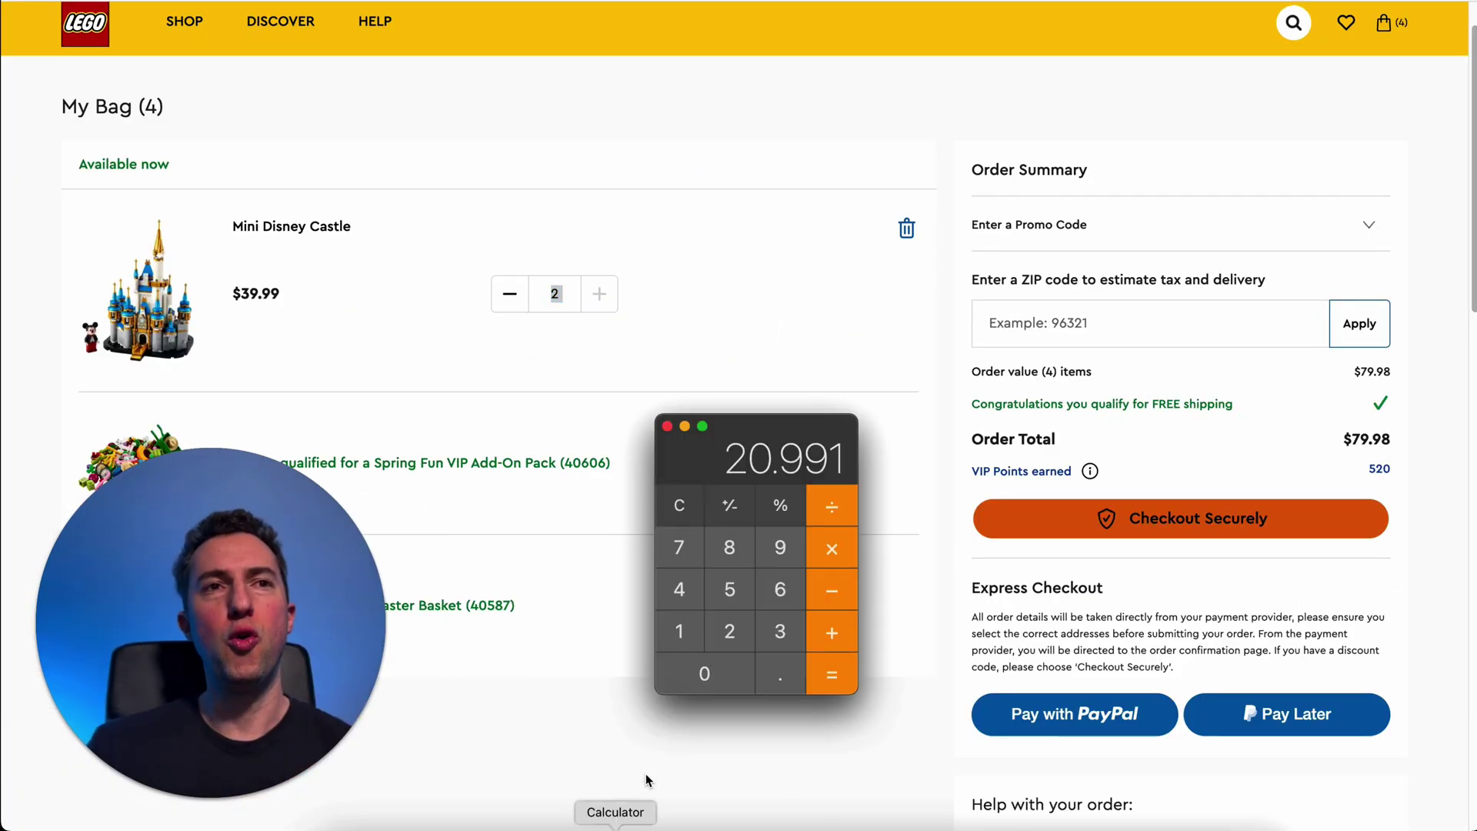
click(679, 505)
text(79.98)
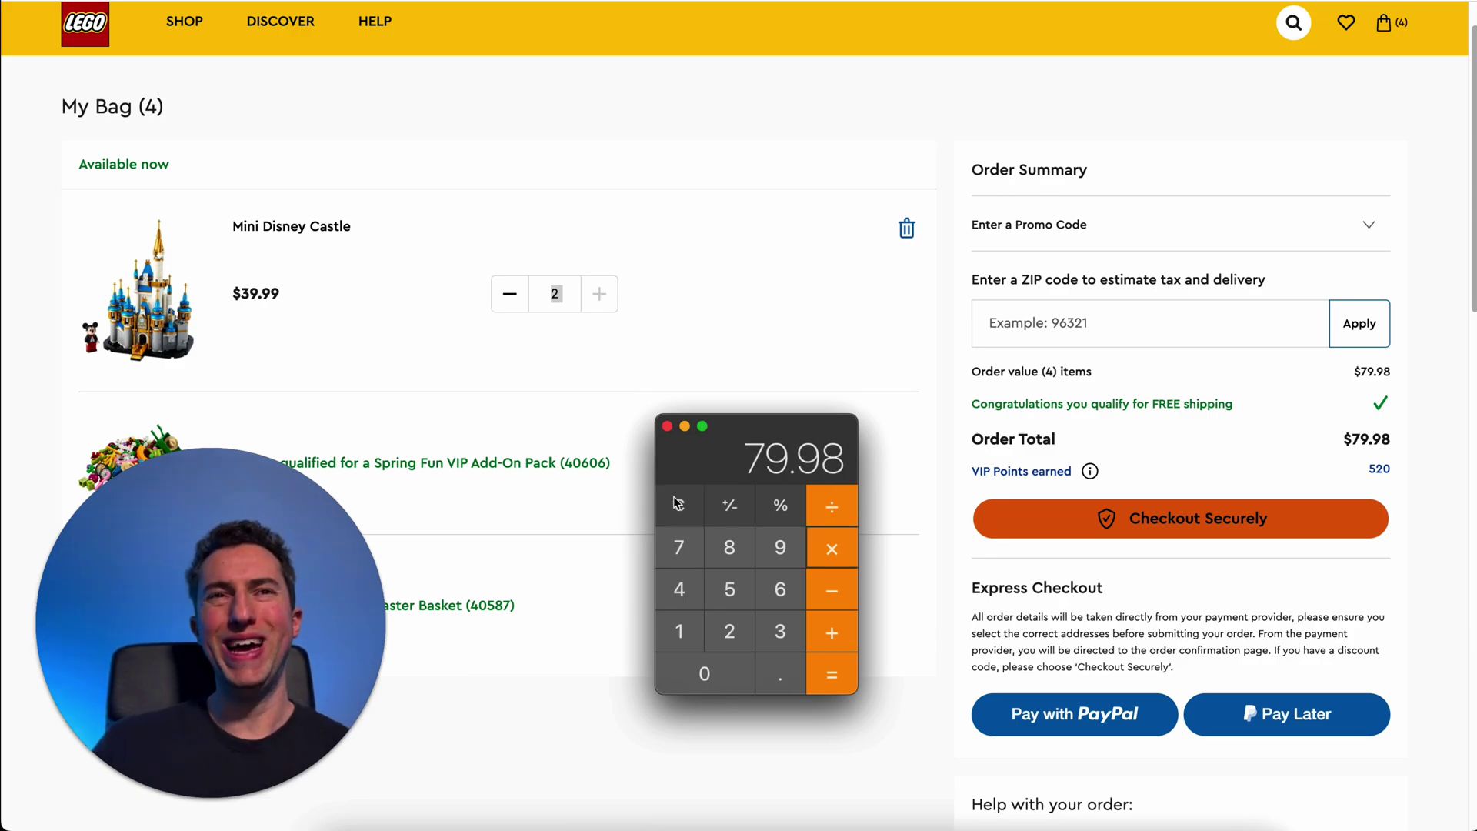
text(*.9)
key(Return)
text(-30)
key(Return)
text(/2)
key(Return)
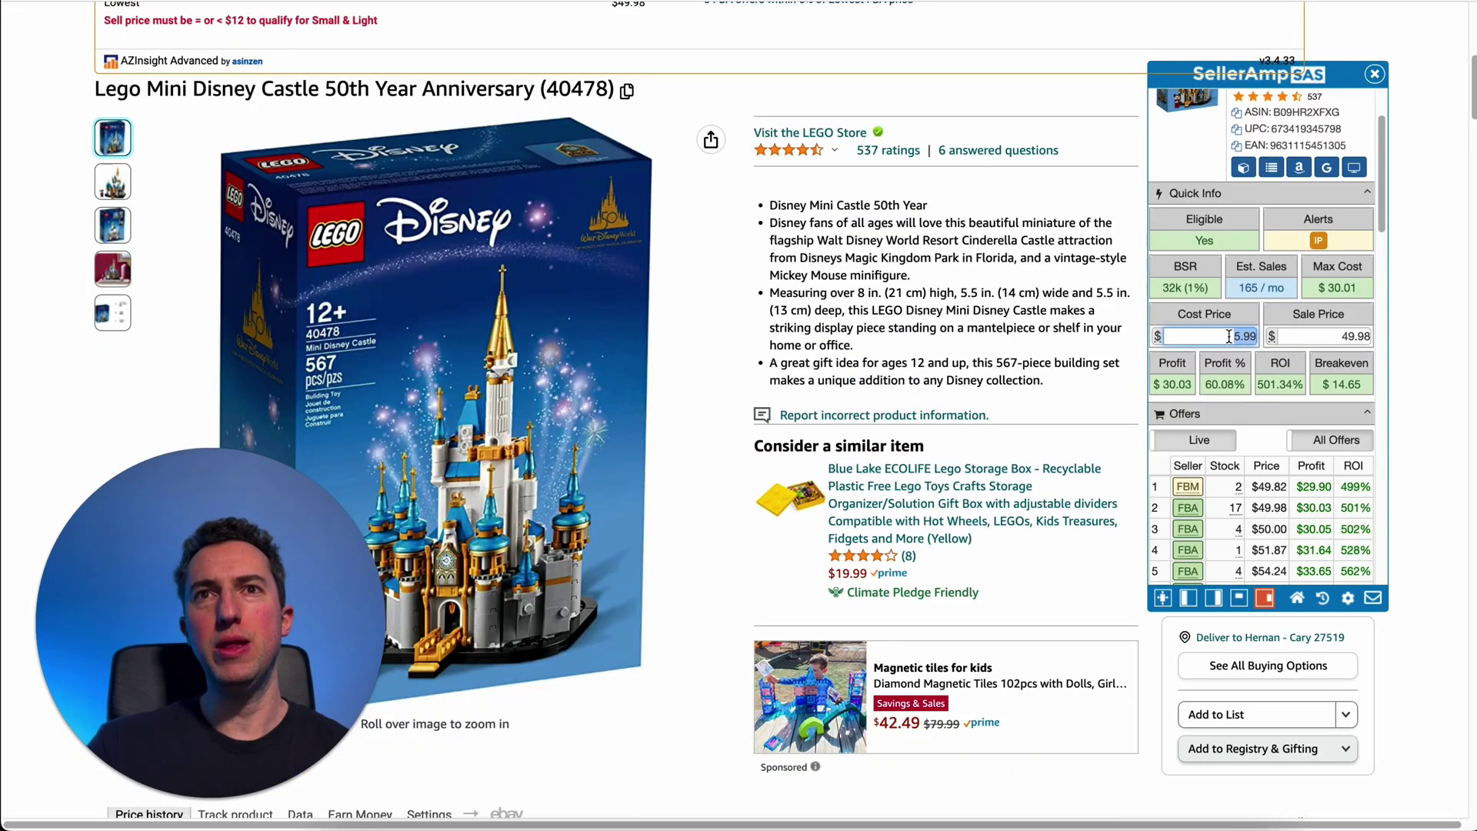
Step: Set the castle's SellerAmp cost price to 20.99 on its Amazon listing and review the profit and ROI
click(1228, 335)
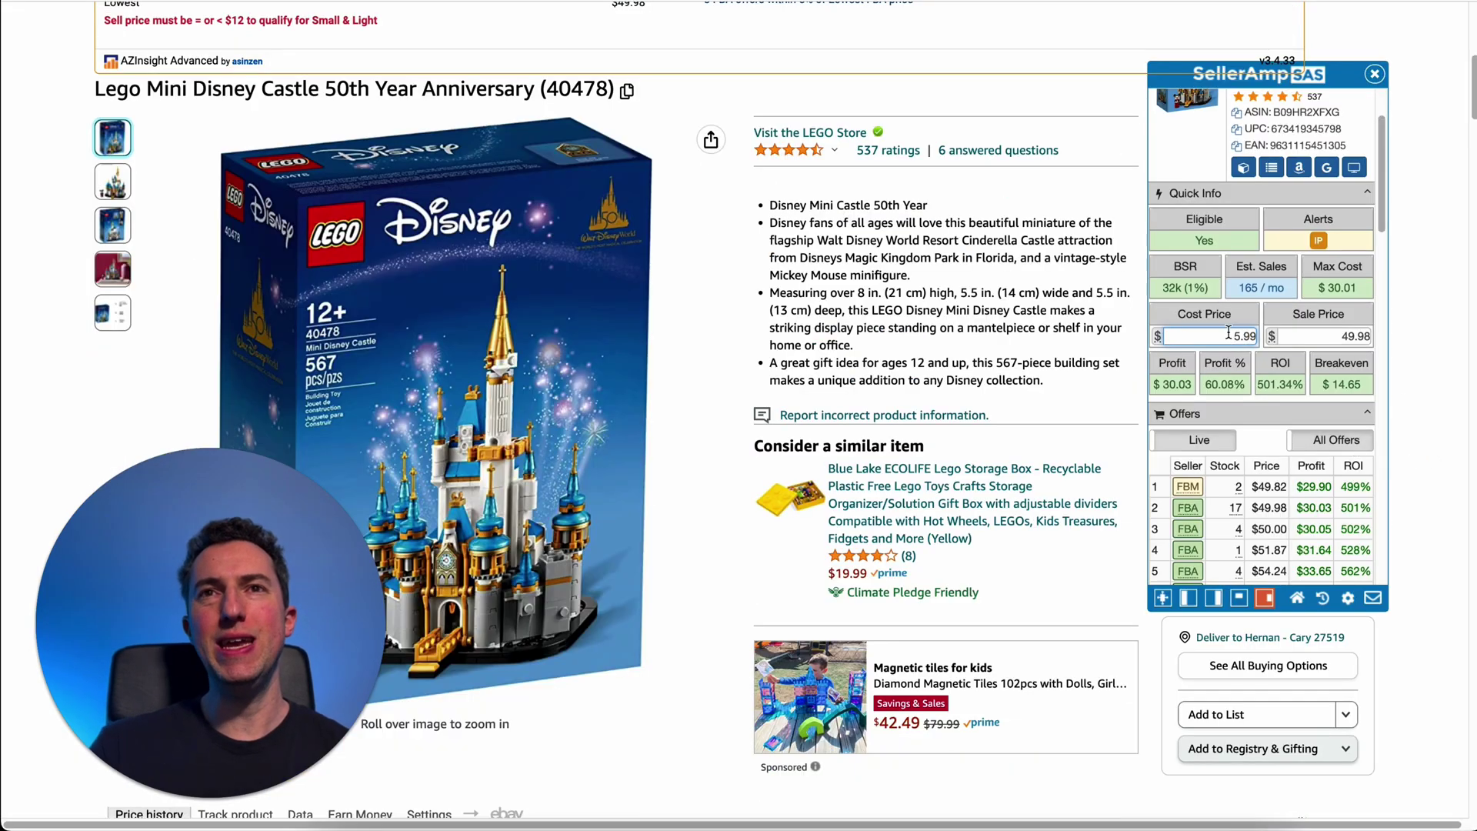
key(Delete)
text(20)
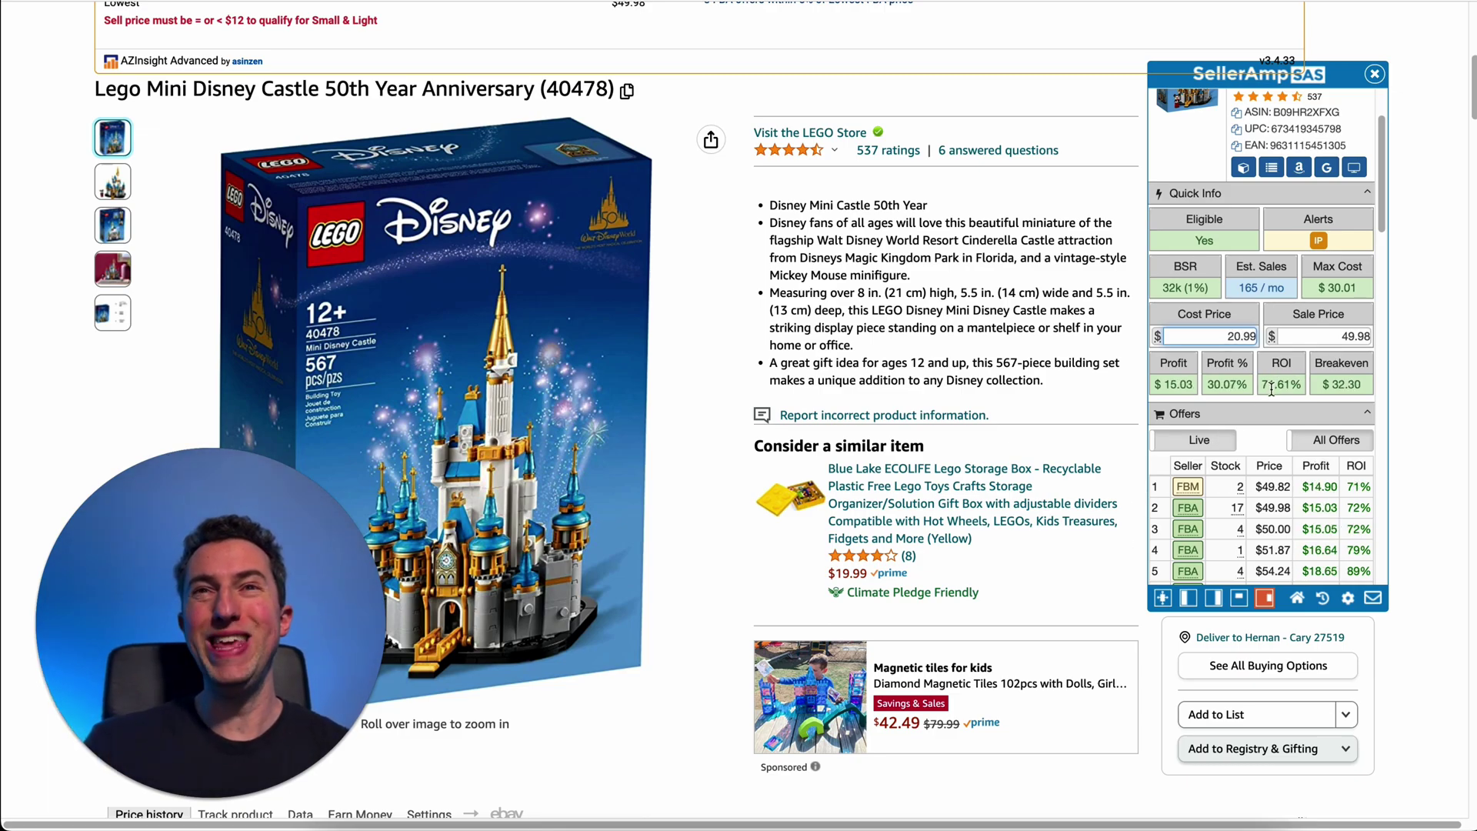
mouse_move(1017, 635)
mouse_down()
mouse_move(1259, 403)
mouse_move(1259, 431)
mouse_up()
drag(953, 507, 1141, 399)
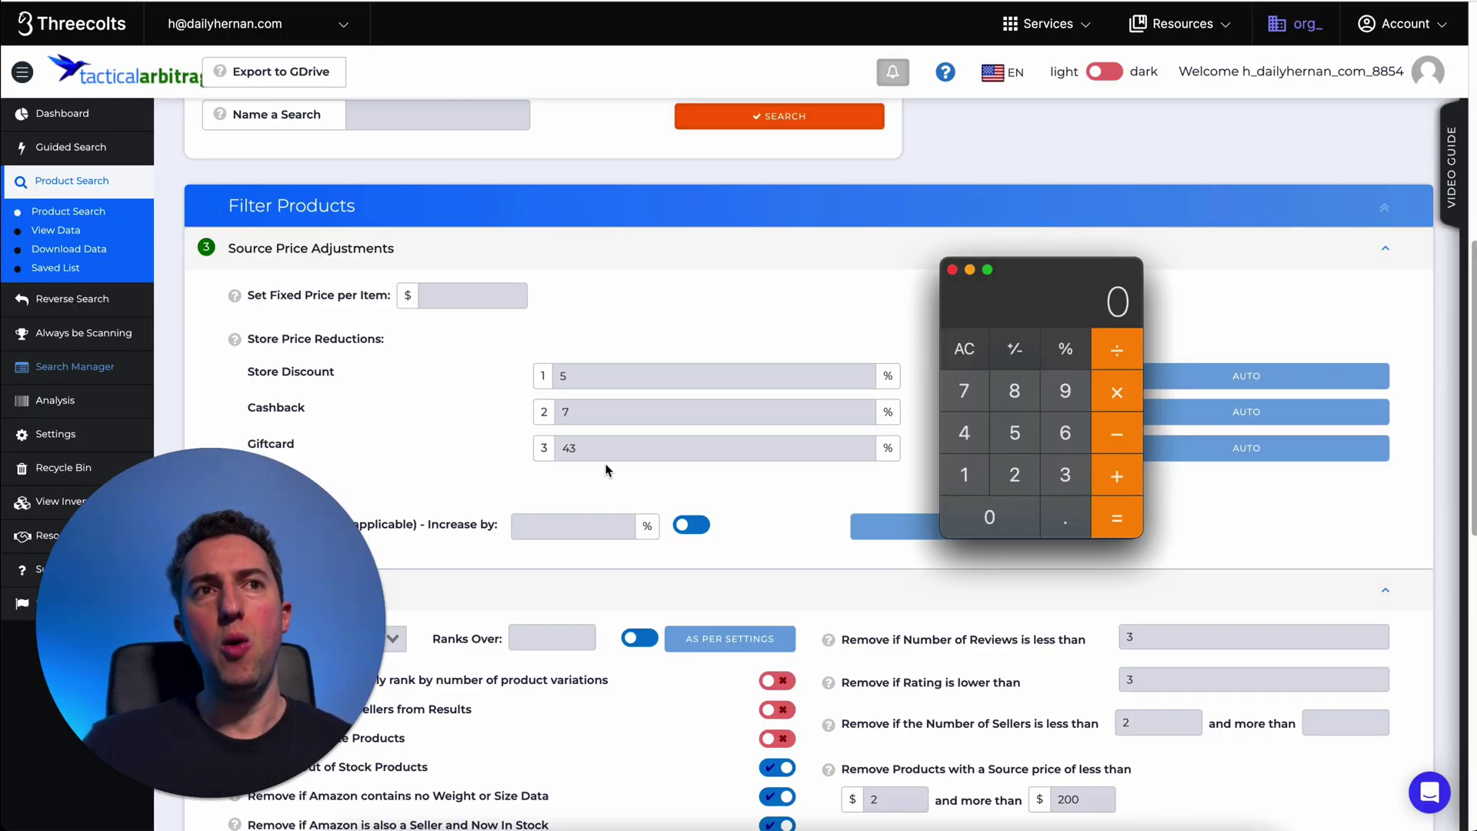
Step: Switch to Tactical Arbitrage, work out the gift reduction from 30 in Calculator, and set the Giftcard reduction to 37%
mouse_move(721, 513)
mouse_down()
mouse_move(558, 462)
mouse_move(585, 435)
mouse_move(603, 461)
mouse_up()
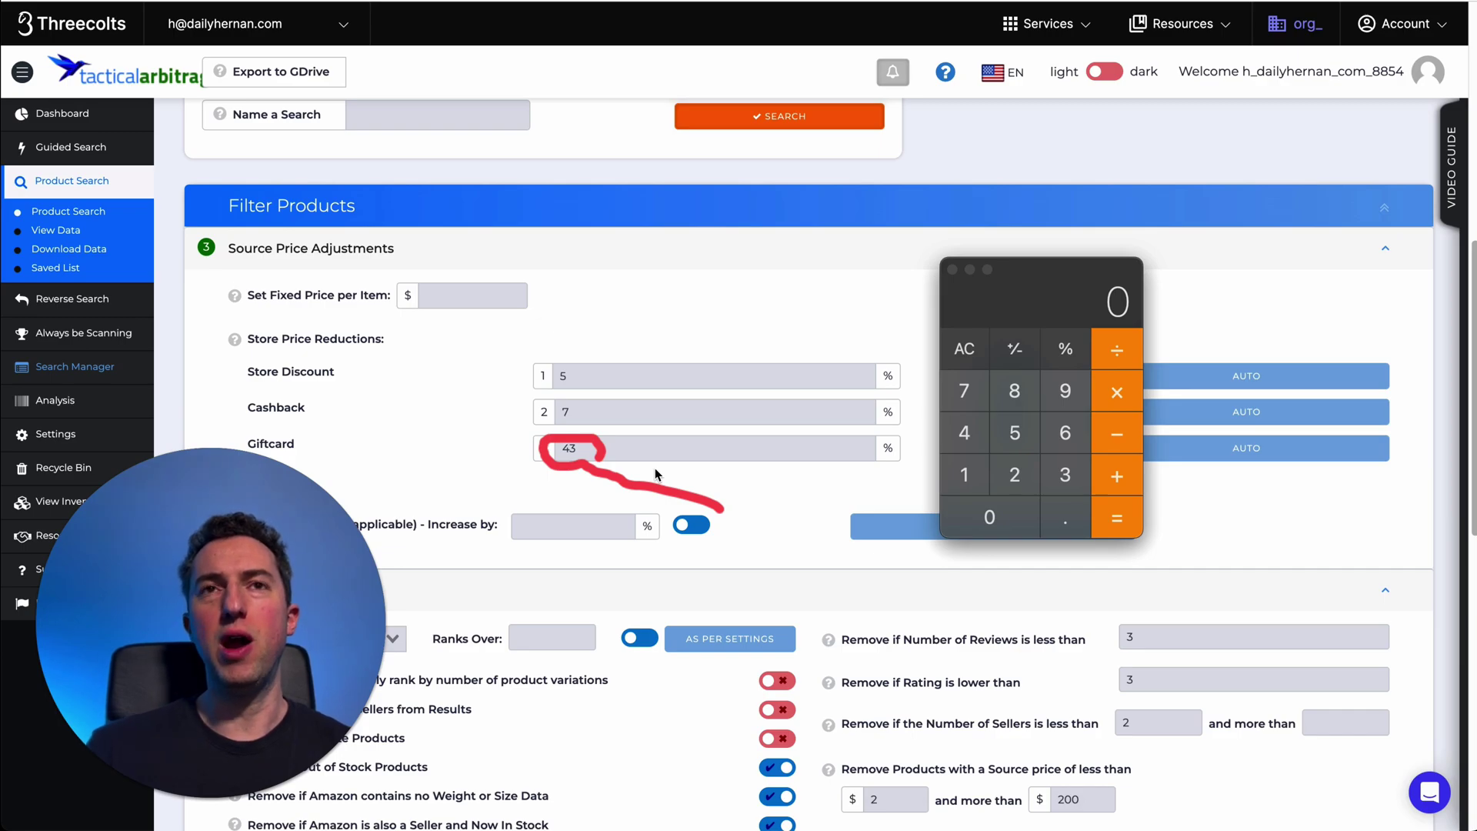
click(1024, 370)
text(30)
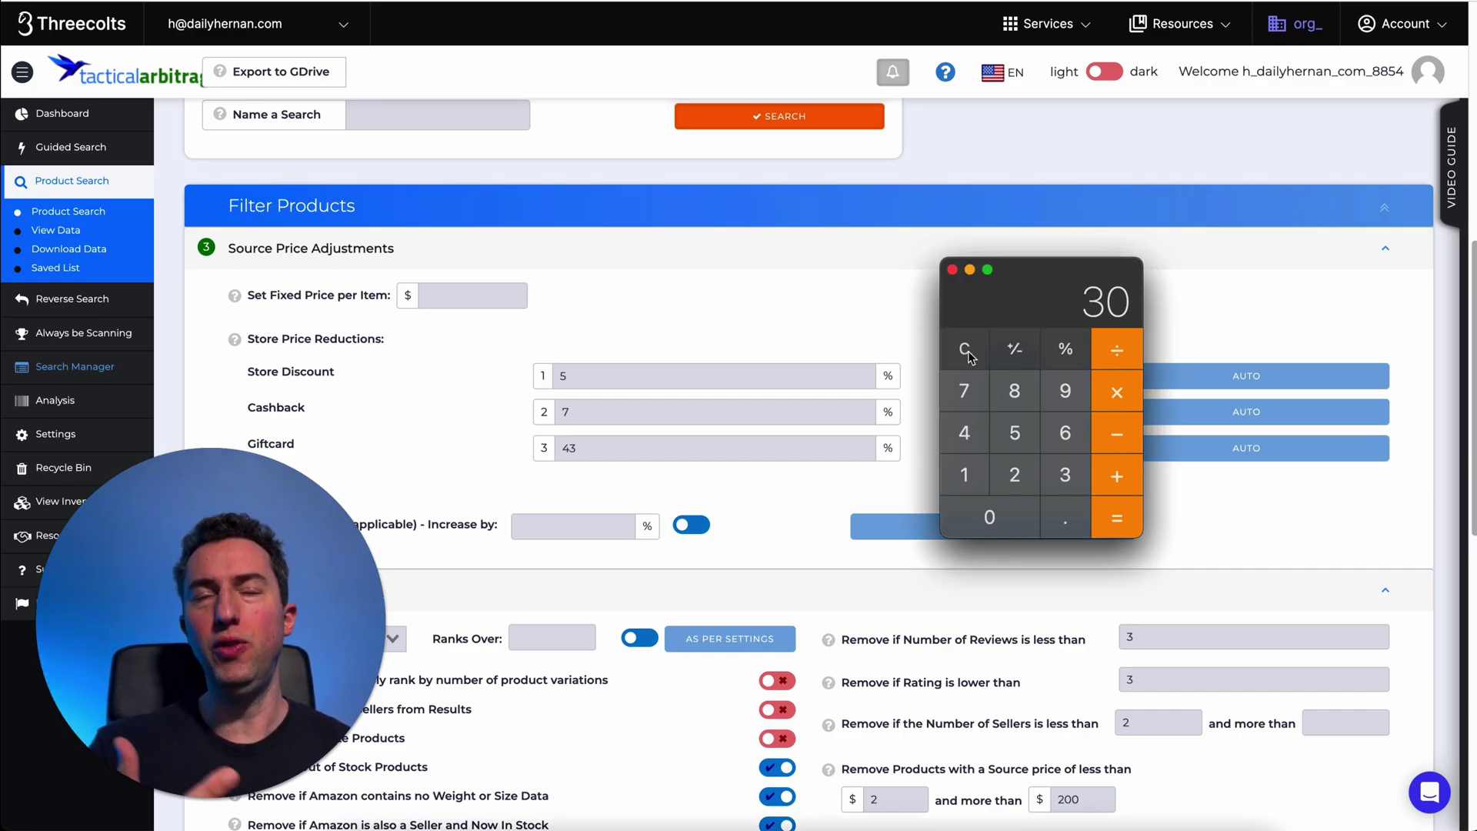
text(/)
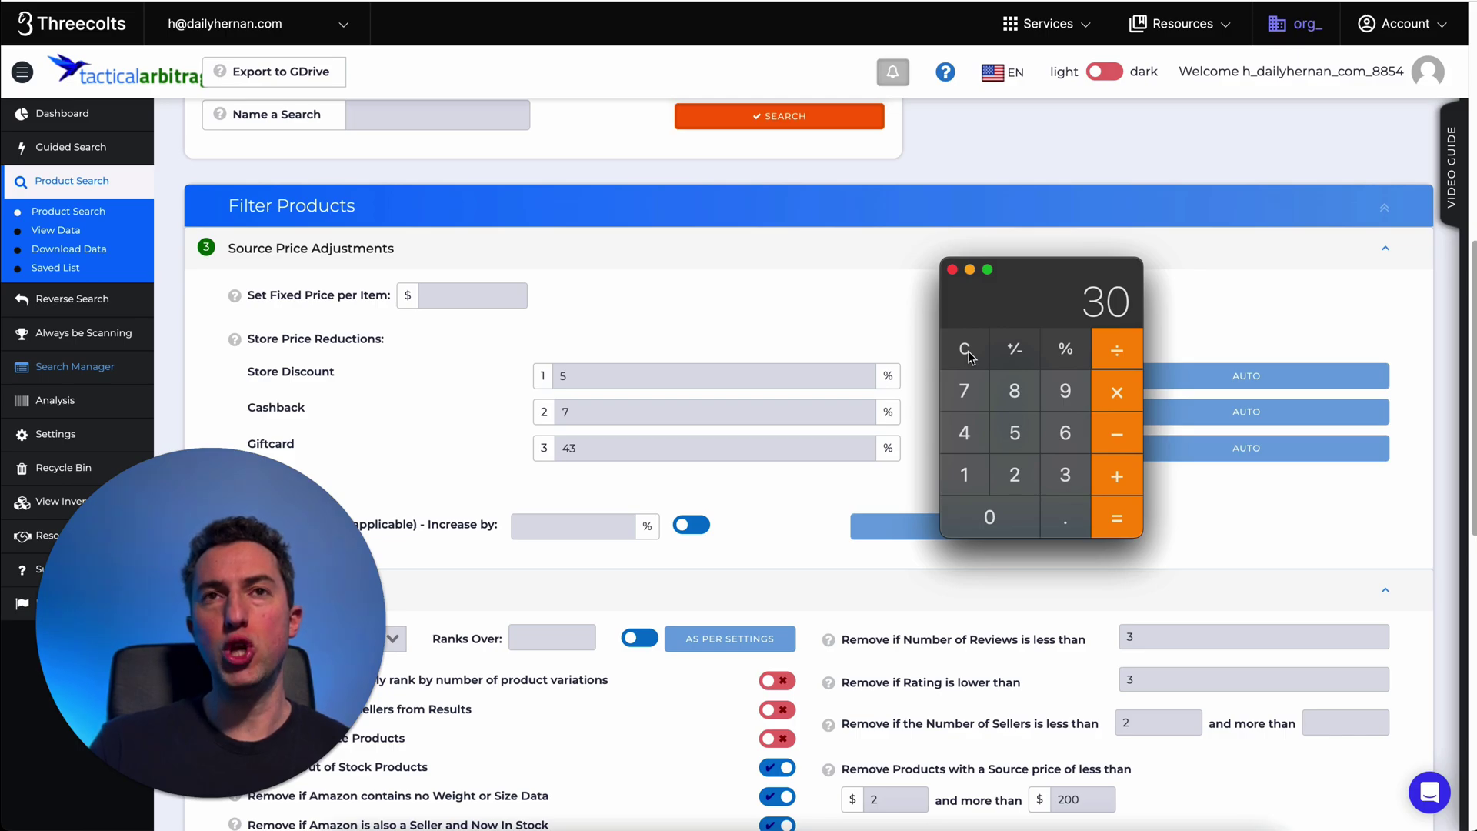
key(Return)
click(594, 451)
double_click(594, 451)
text(3)
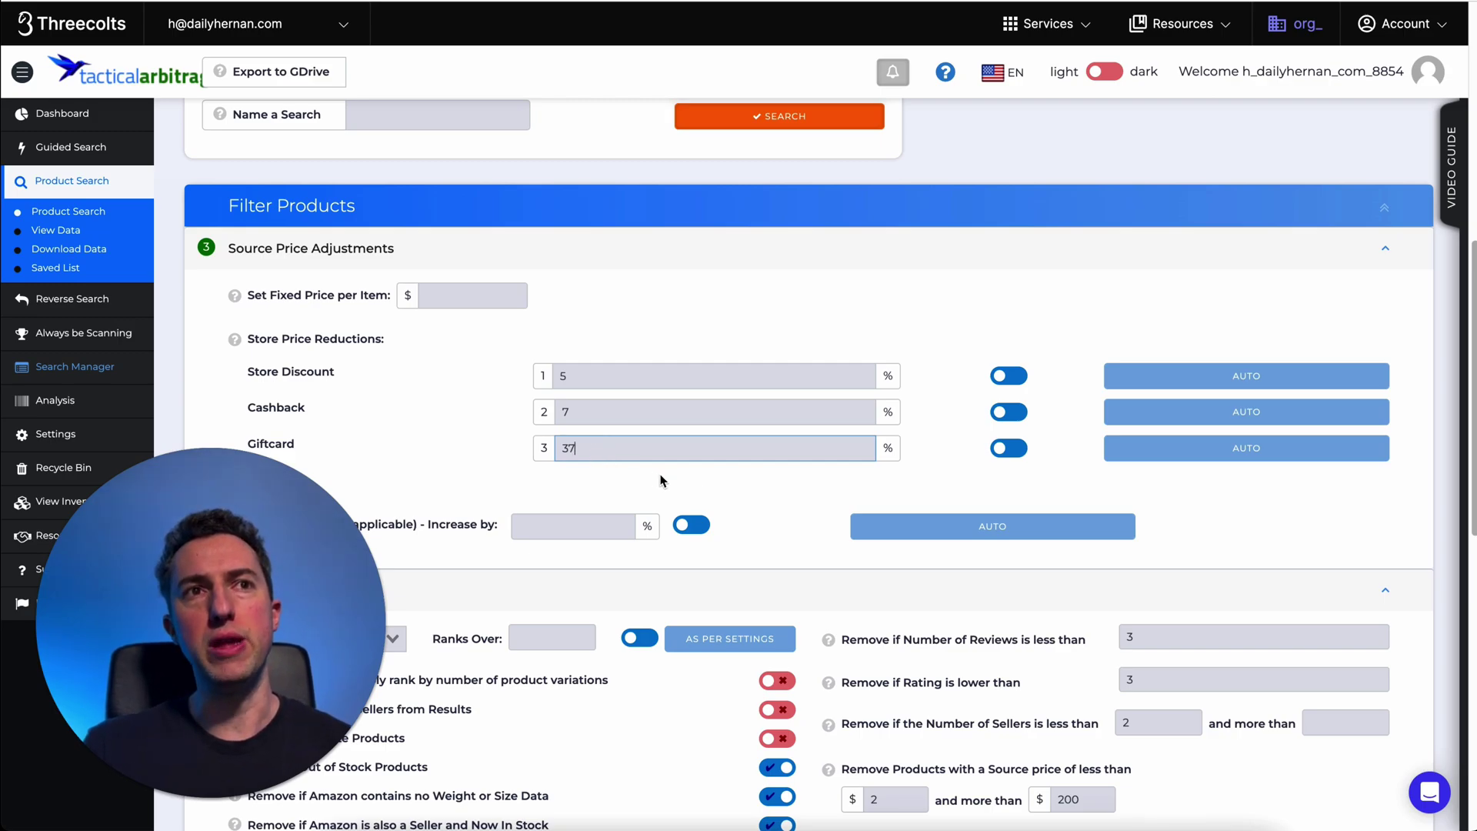
Step: Examine the Remove, Costs / Fees and Profit & ROI filters, including the Amazon in-stock limit and the minimum Gross ROI
scroll(845, 483, down, 1)
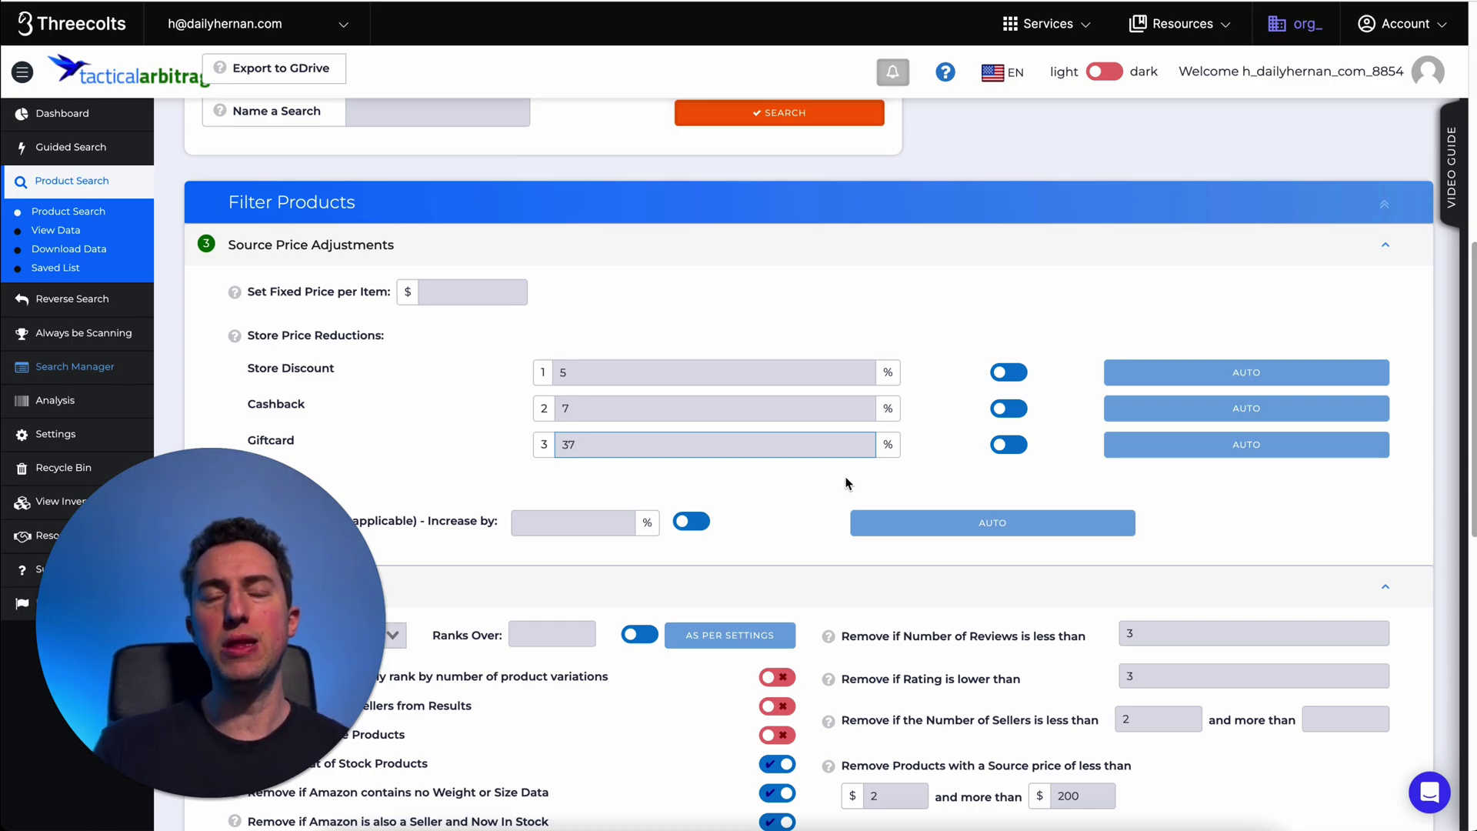
scroll(845, 483, down, 3)
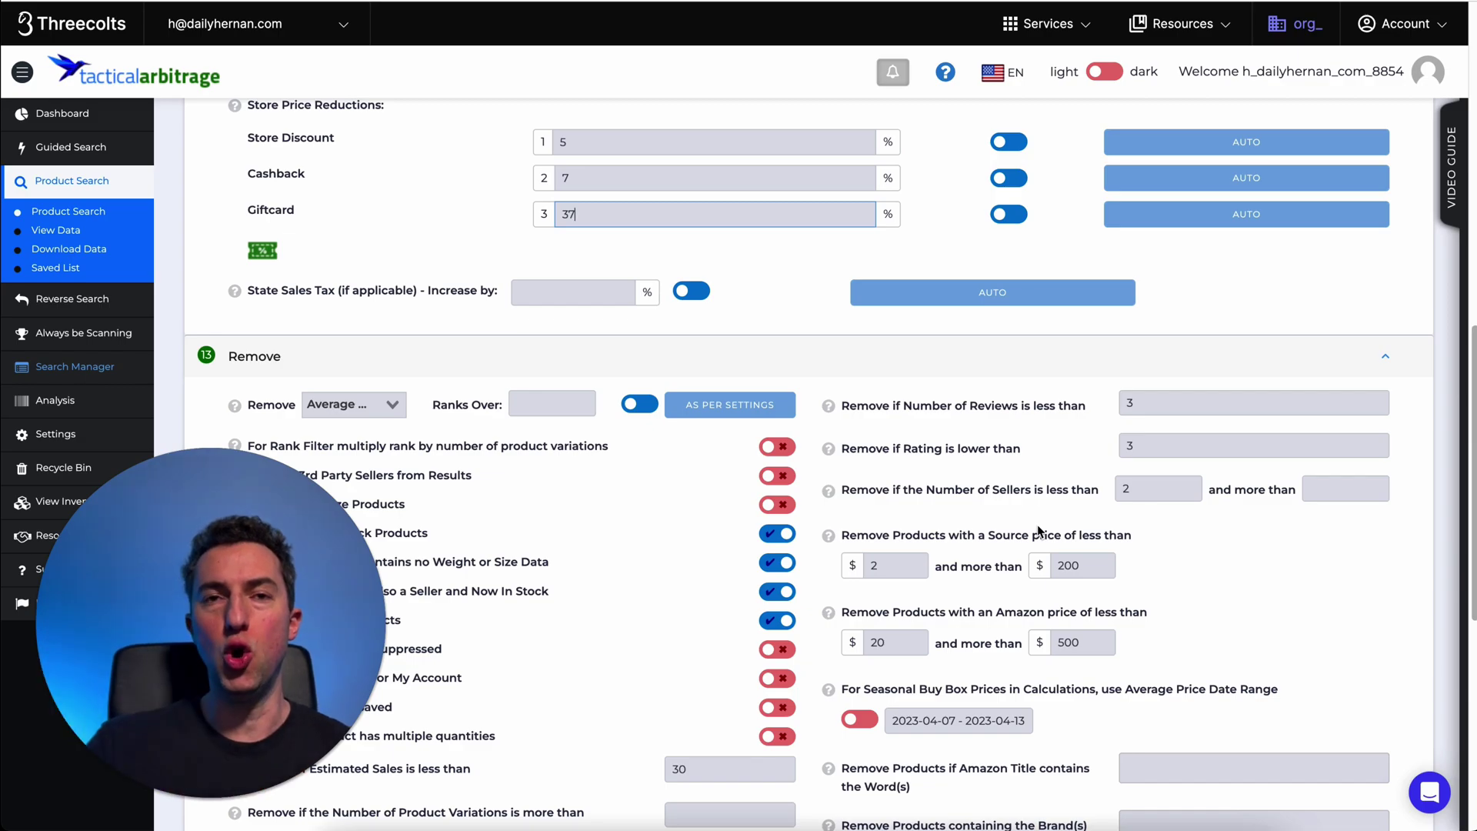
click(751, 525)
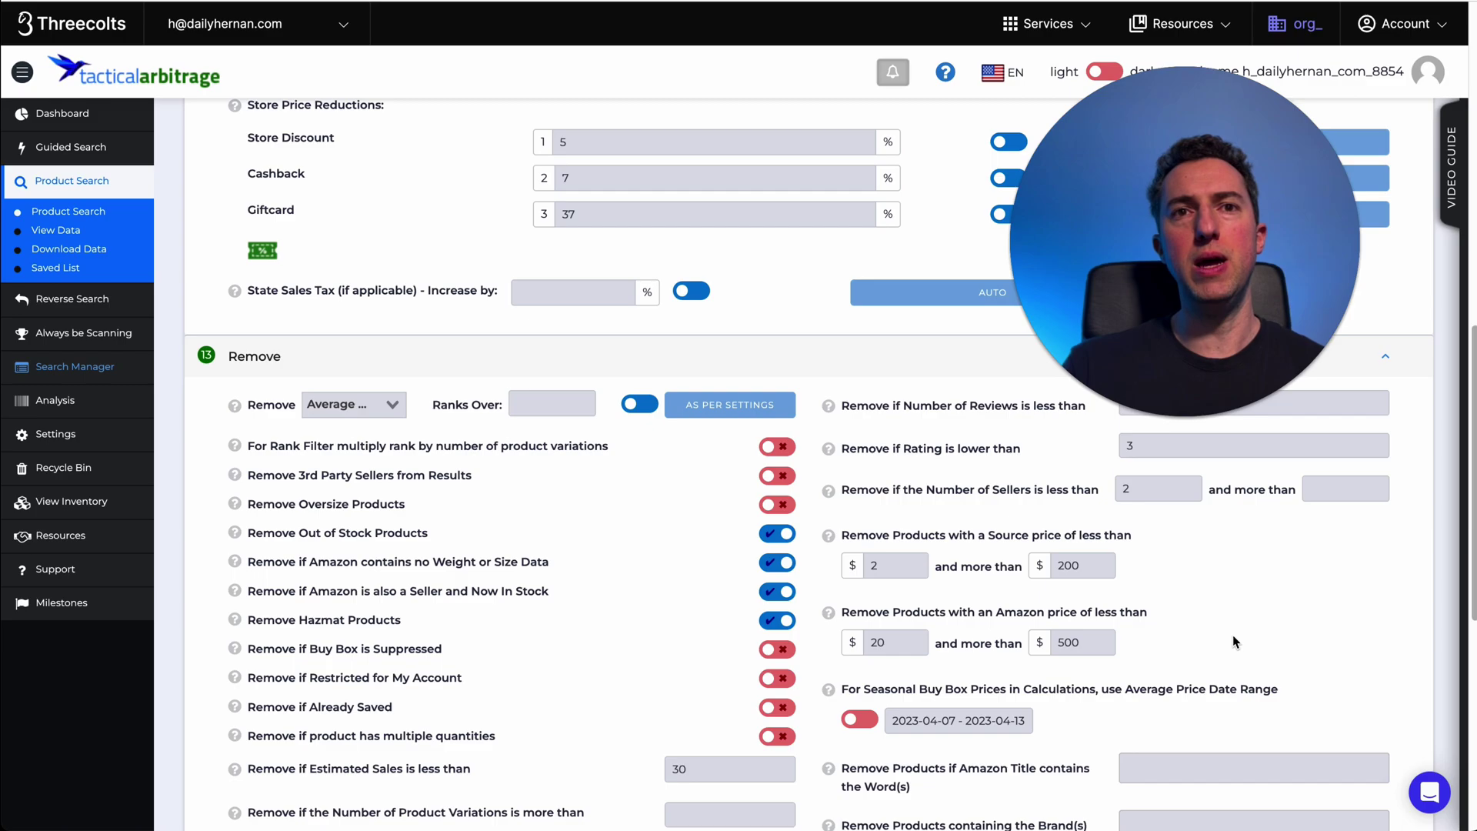
scroll(1189, 638, down, 1)
scroll(1196, 589, down, 5)
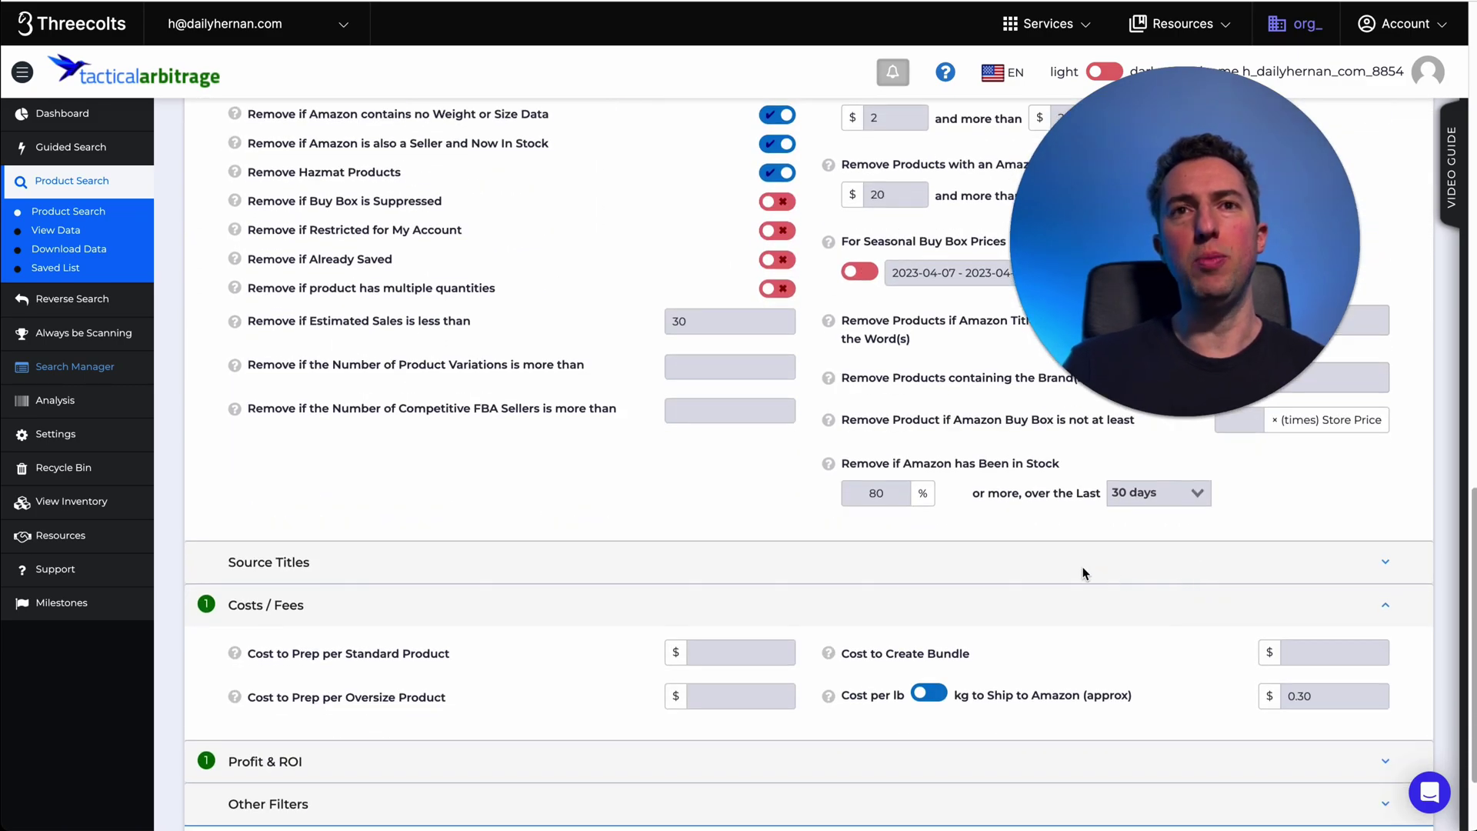
scroll(1081, 568, up, 1)
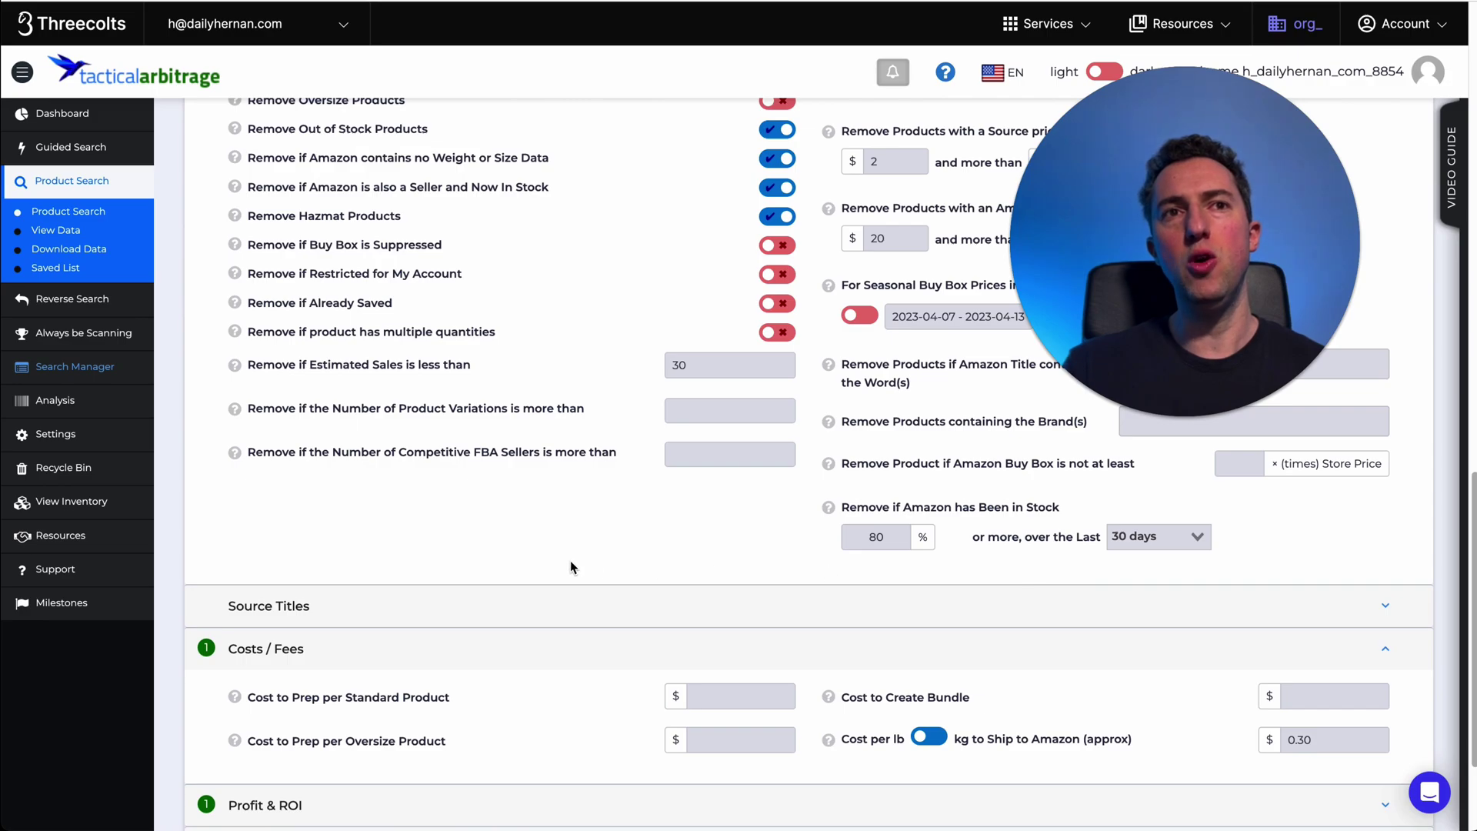
mouse_move(1020, 485)
mouse_down()
mouse_move(776, 542)
mouse_move(1341, 576)
mouse_move(1012, 483)
mouse_up()
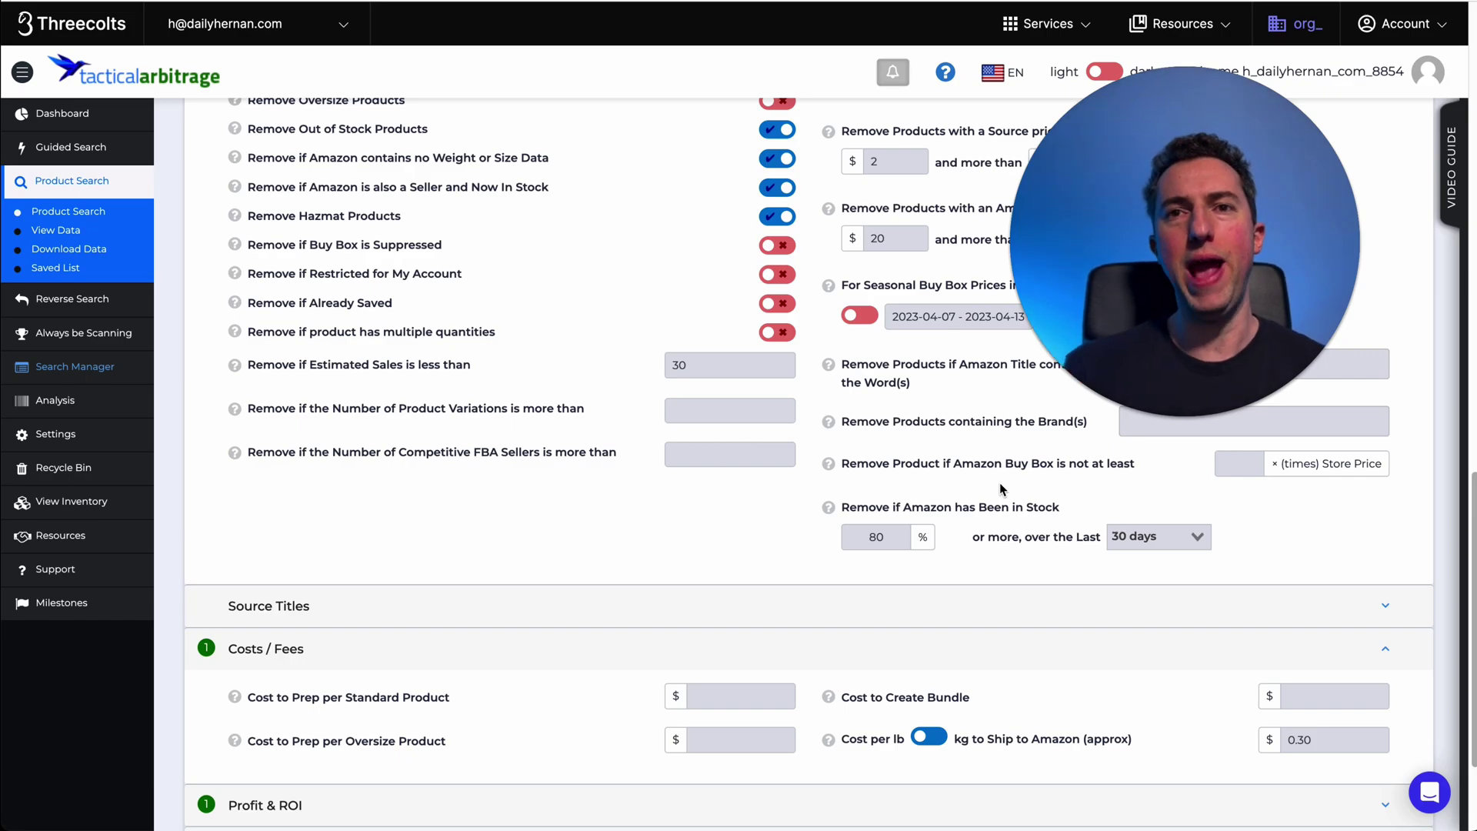
scroll(999, 488, down, 3)
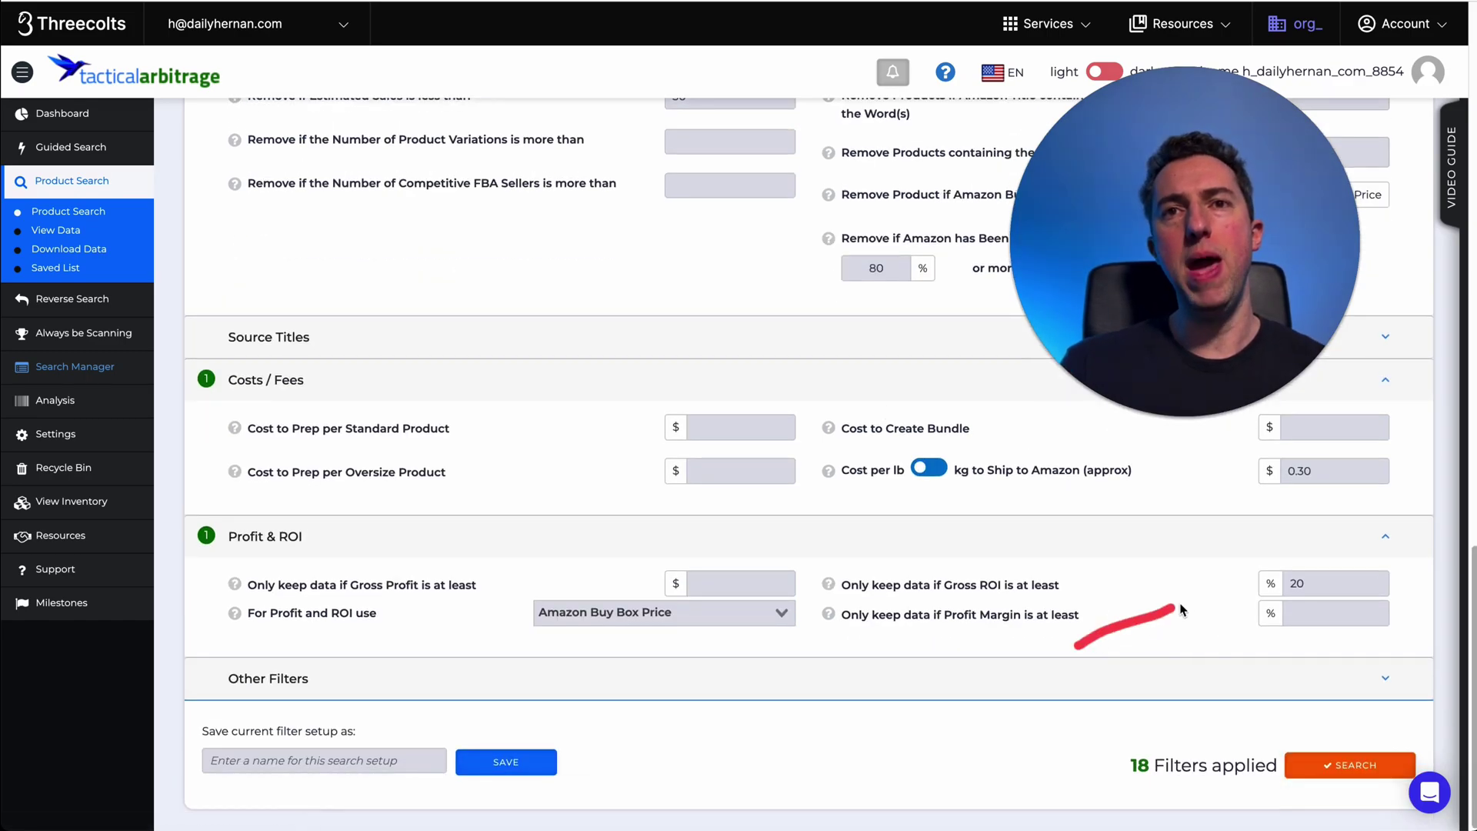
mouse_move(1197, 584)
mouse_down()
mouse_move(1254, 571)
mouse_move(1170, 626)
mouse_up()
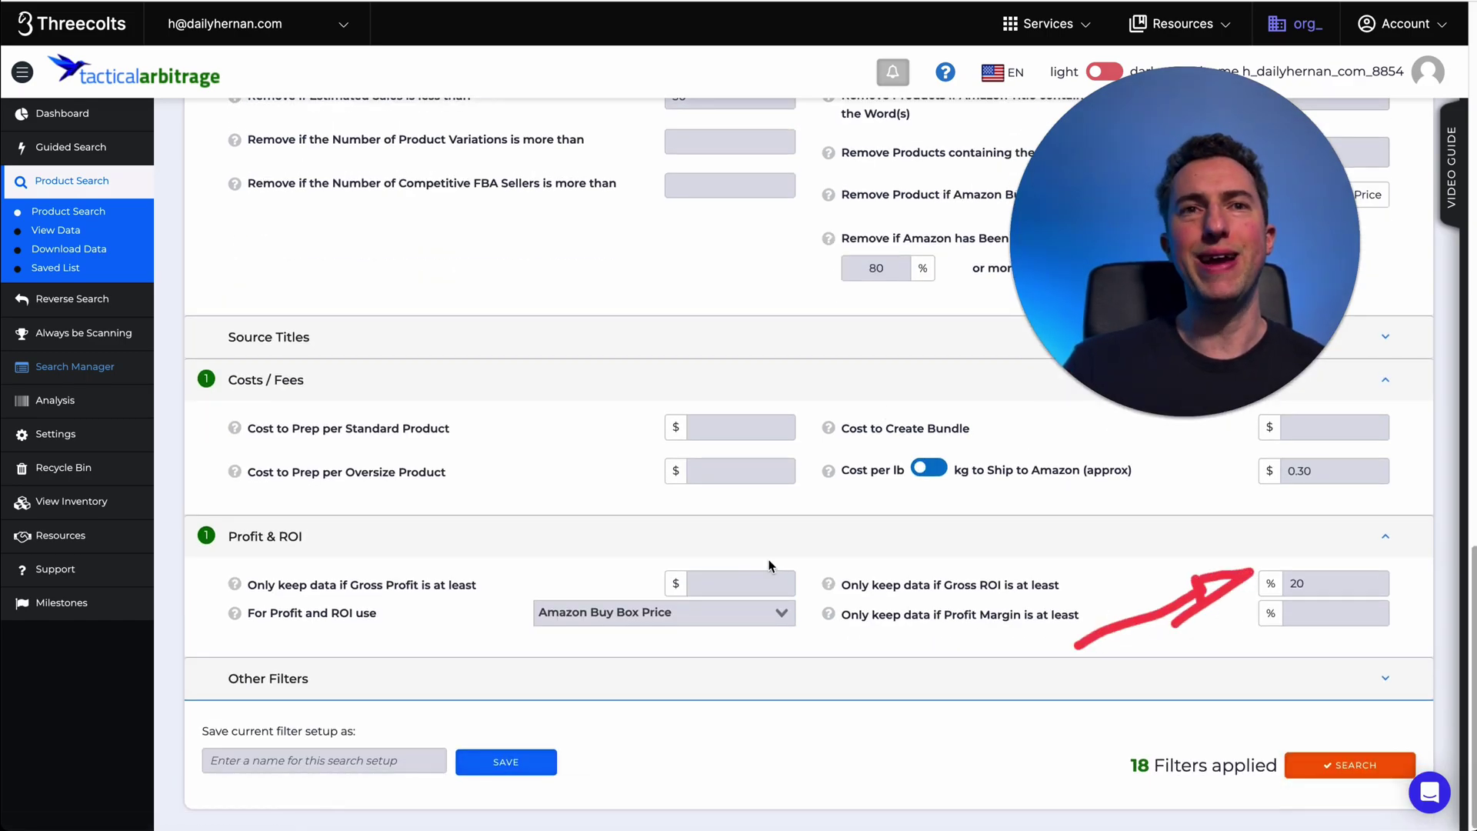
Step: Review the filters and the lego.com Product Search settings, including the Set Cache option LIVE ONLY
scroll(761, 563, up, 6)
mouse_move(548, 656)
mouse_down()
mouse_move(675, 604)
mouse_move(664, 633)
mouse_up()
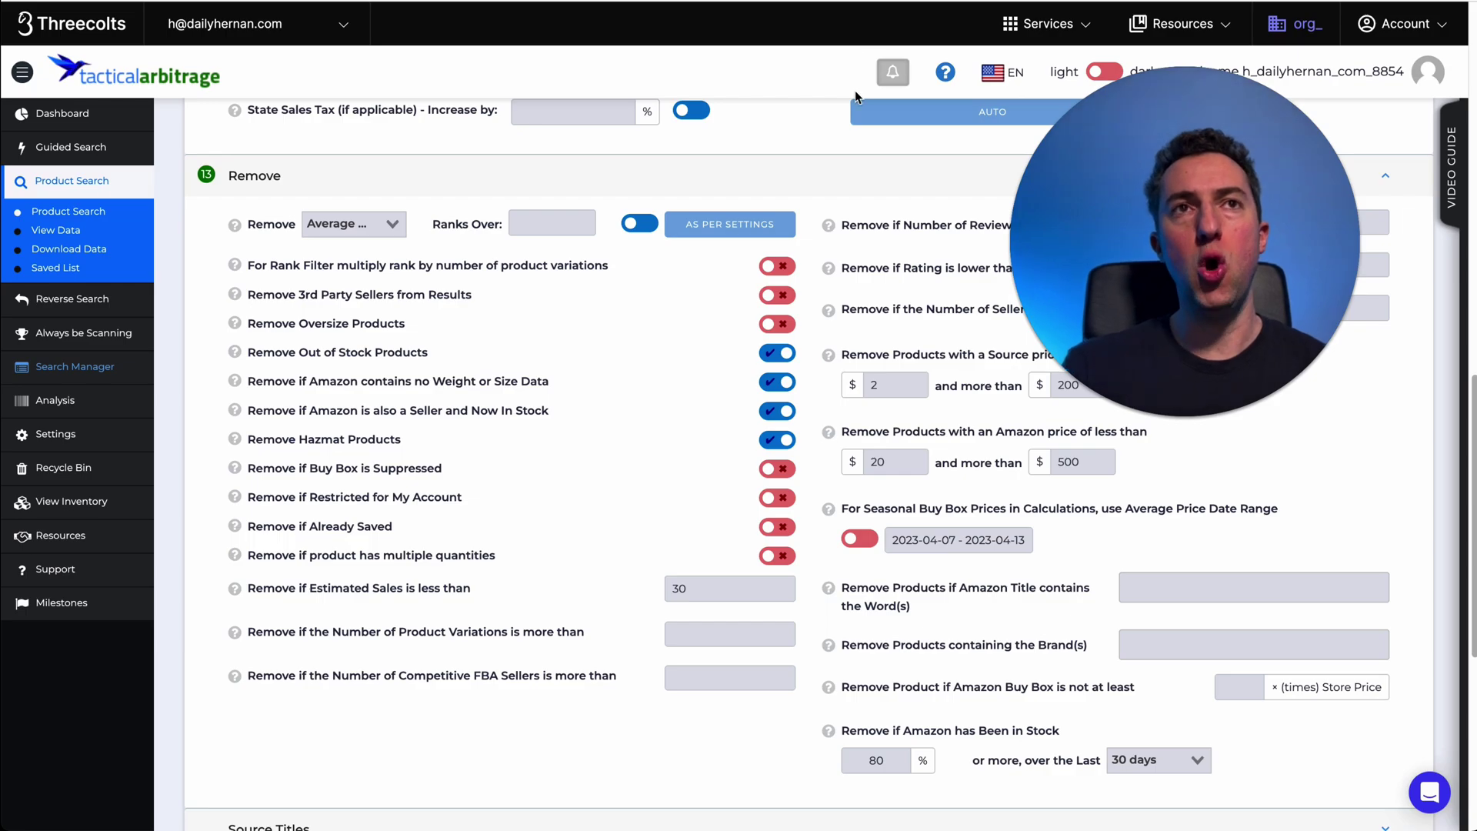
scroll(795, 365, up, 20)
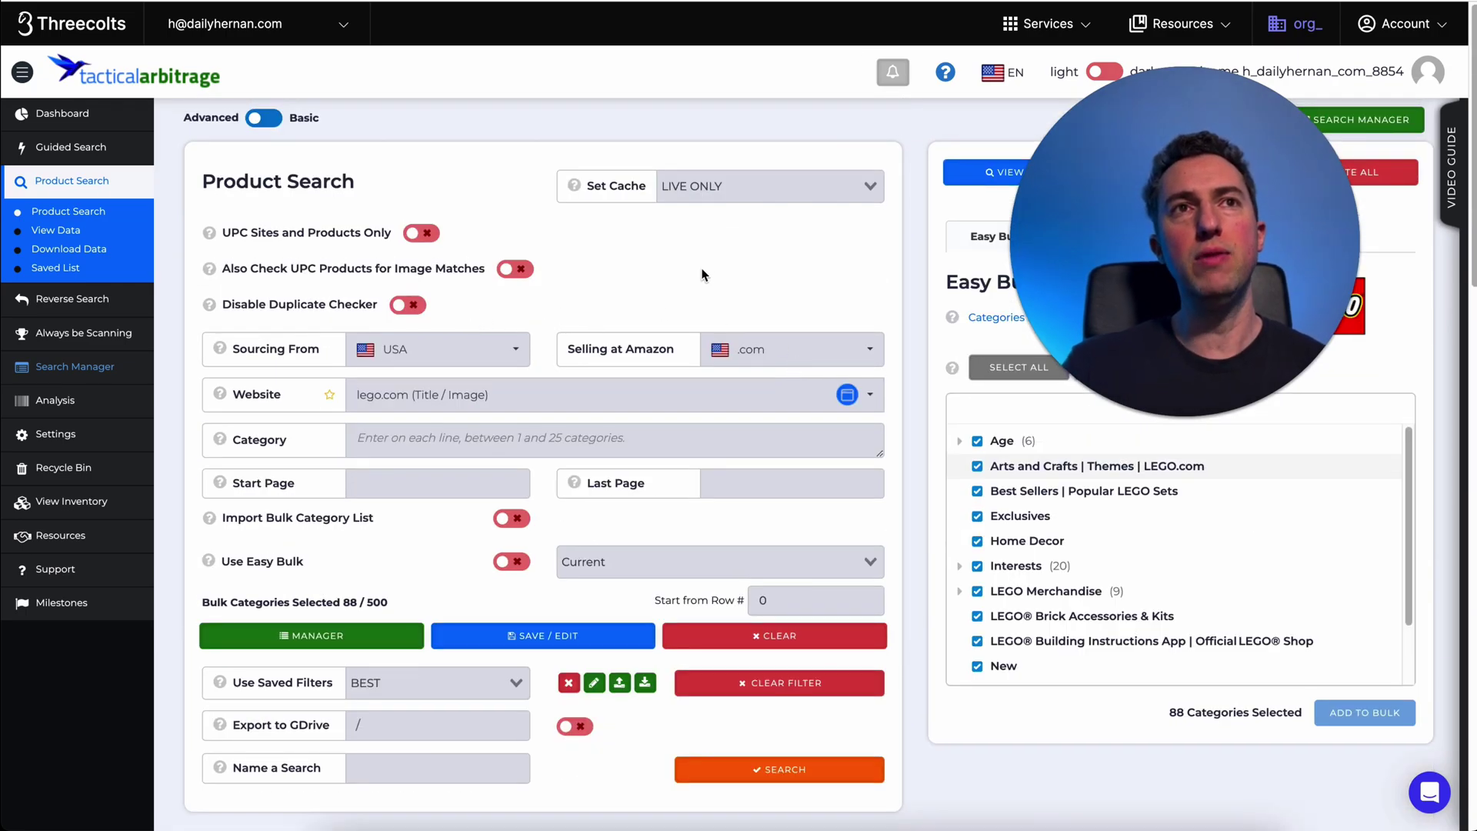
drag(660, 306, 713, 217)
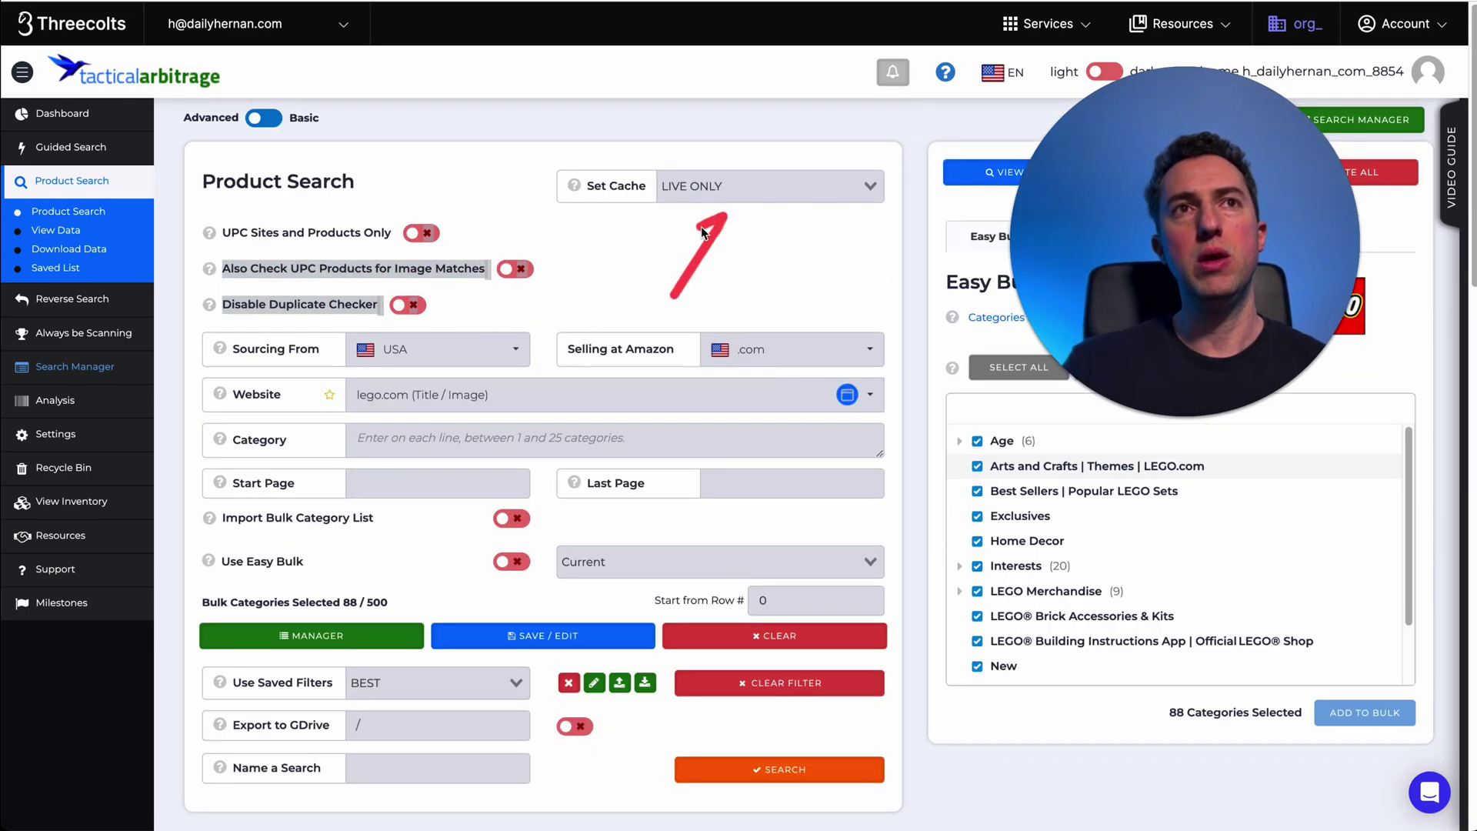
click(867, 188)
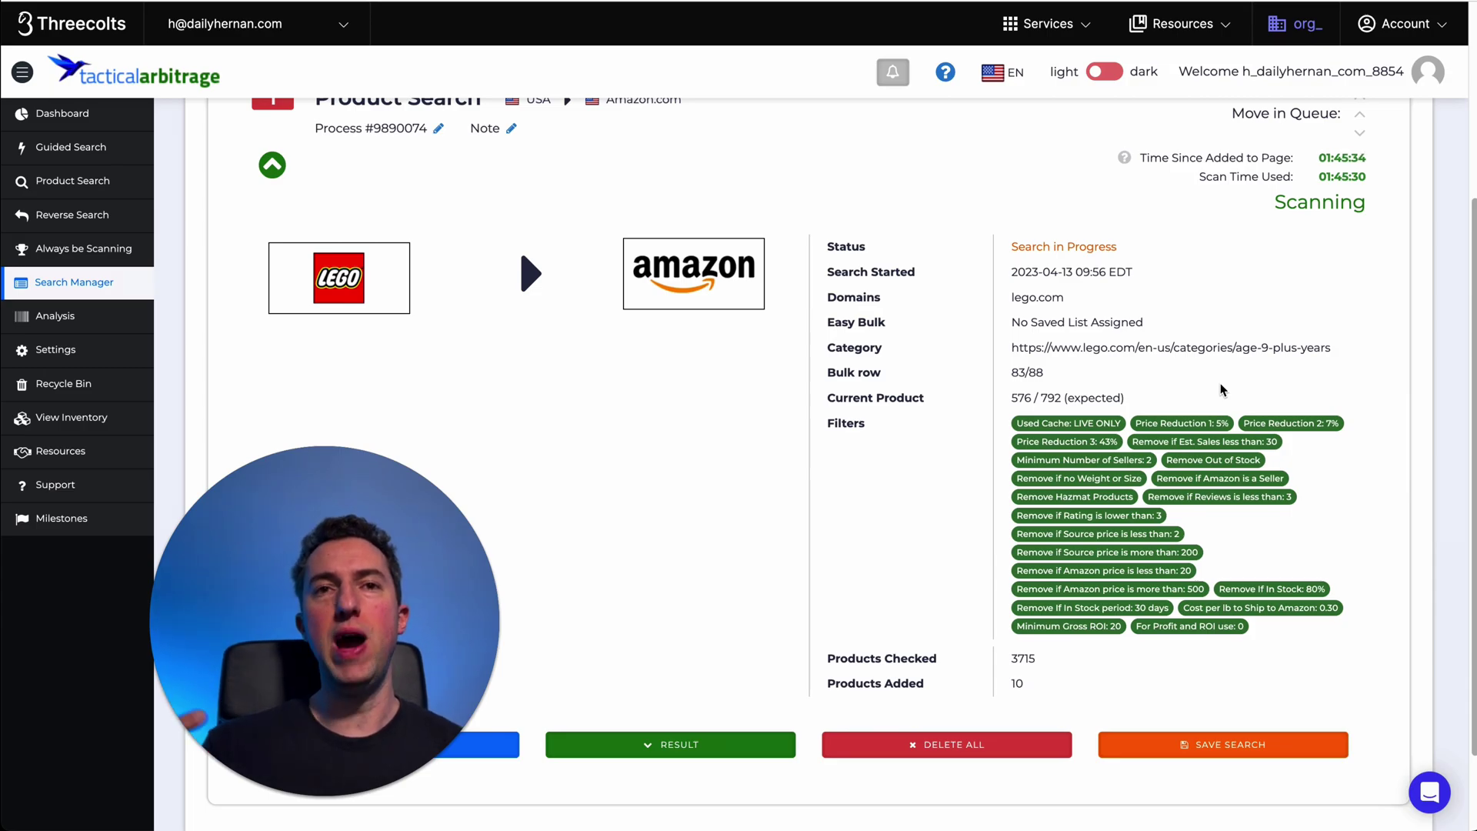
Step: Examine the running lego.com scan in Search Manager, including its products checked, products added and scan time
mouse_move(846, 565)
mouse_down()
mouse_move(998, 687)
mouse_move(1027, 638)
mouse_up()
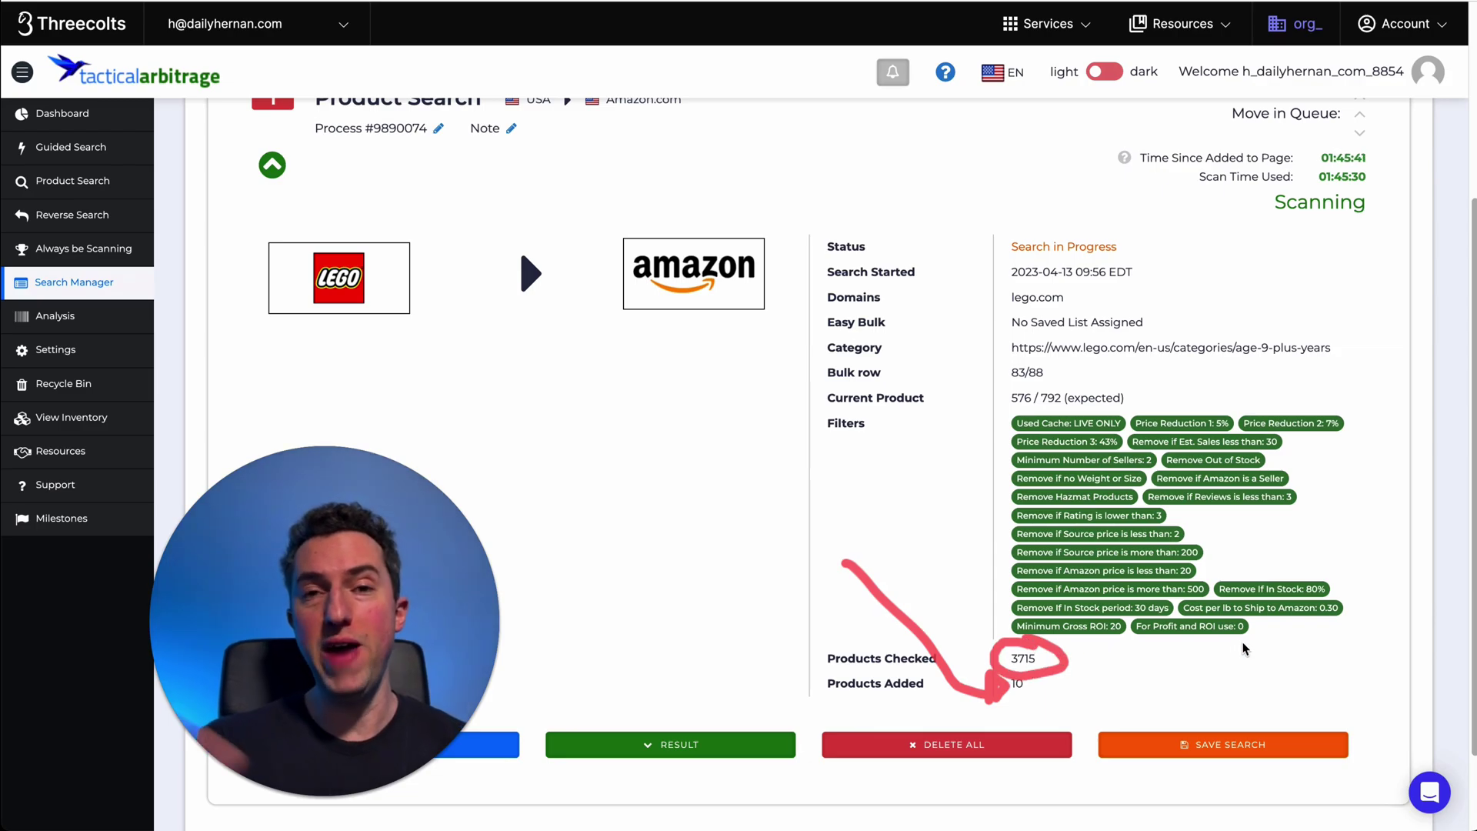
mouse_move(1153, 217)
mouse_down()
mouse_move(1031, 236)
mouse_move(1231, 262)
mouse_move(1022, 203)
mouse_up()
mouse_move(1388, 233)
mouse_down()
mouse_move(1306, 233)
mouse_move(1230, 119)
mouse_move(1388, 164)
mouse_move(1384, 231)
mouse_up()
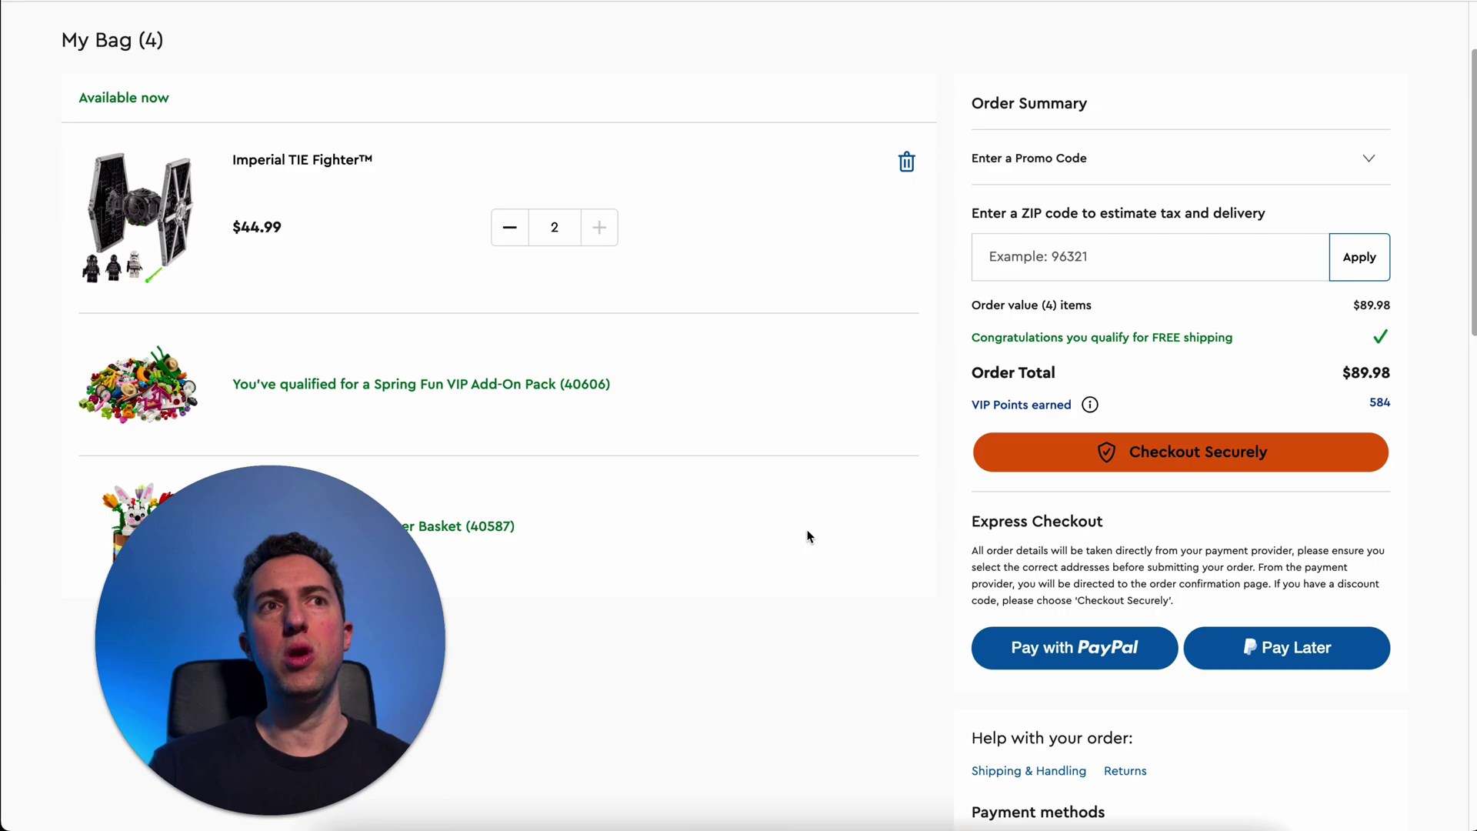
Step: Switch to the LEGO bag and calculate the cost of each Imperial TIE Fighter in Calculator: 89.98 × .9, minus 30, divided by 2
drag(349, 595, 271, 599)
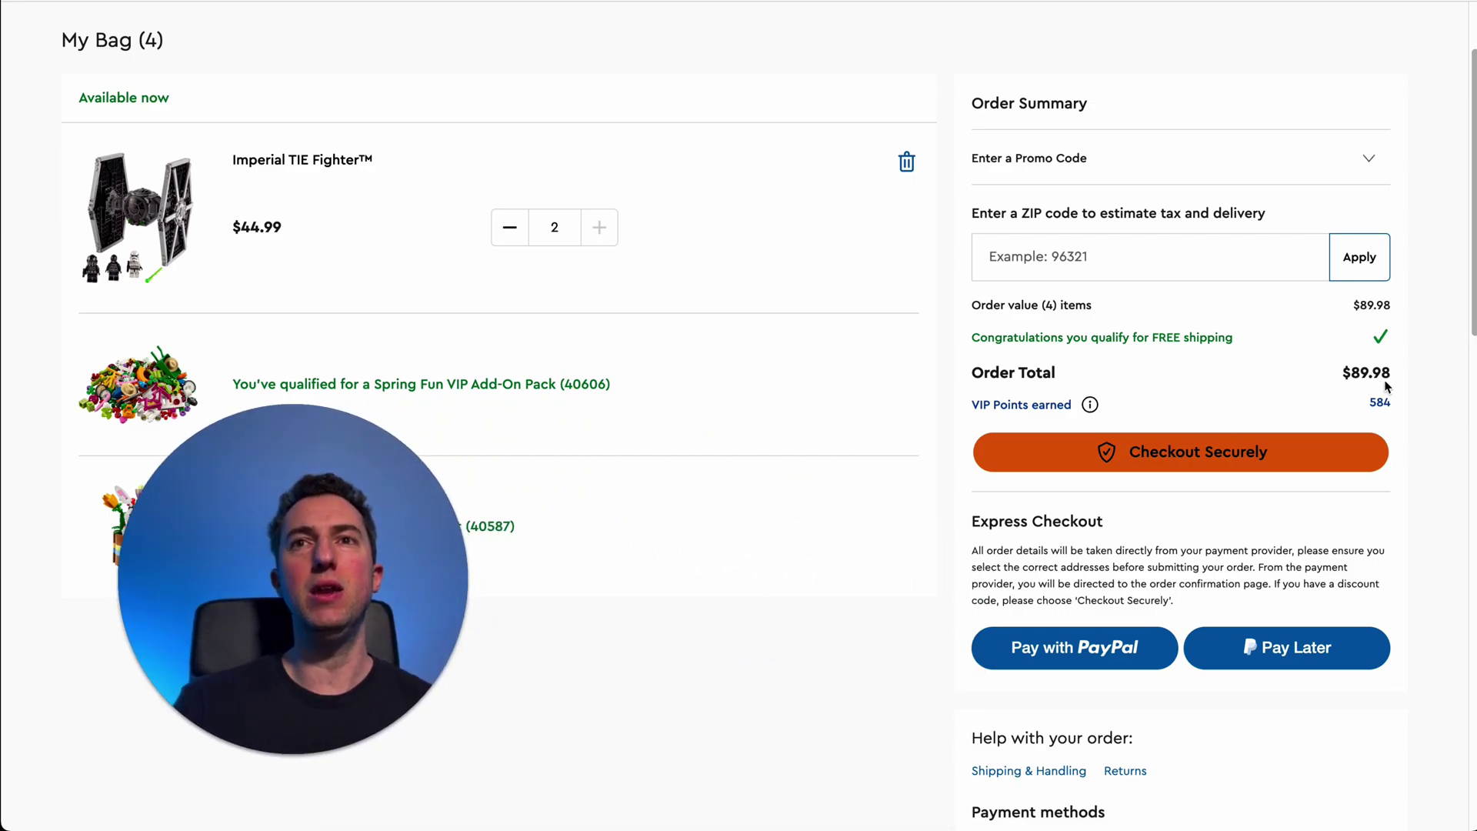
text(89.9)
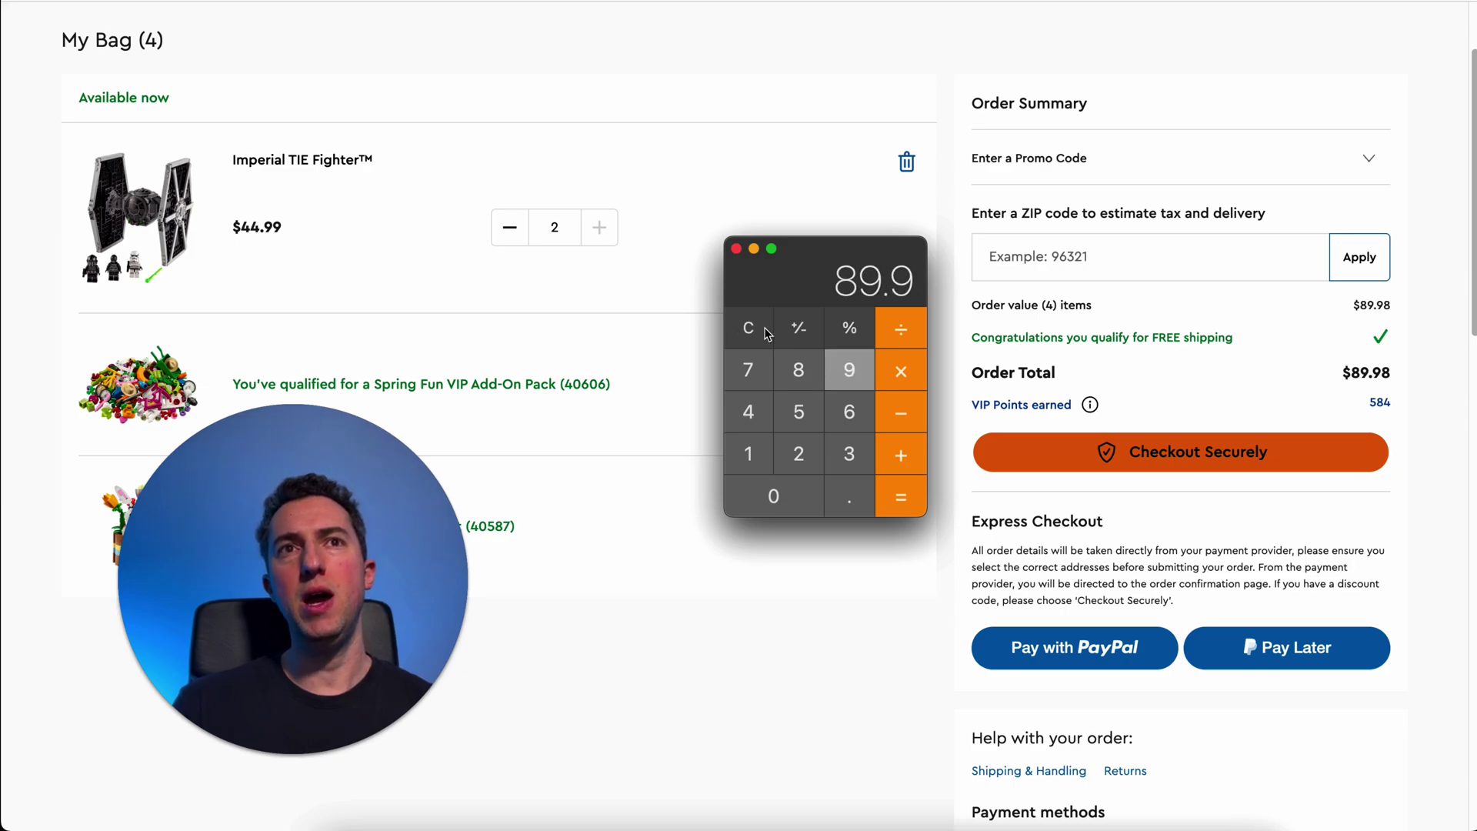
text(8*.9=-30)
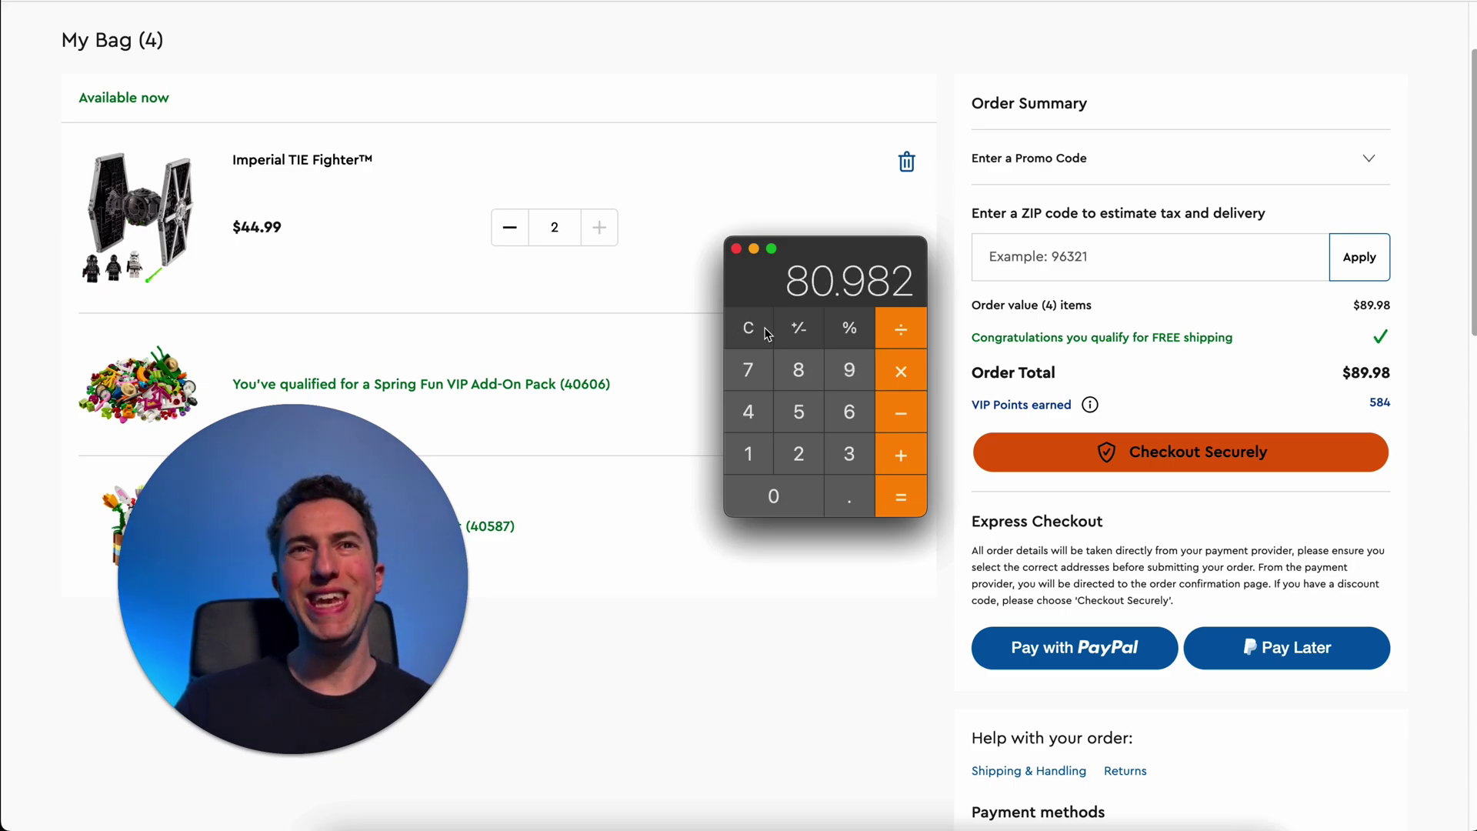
text(==)
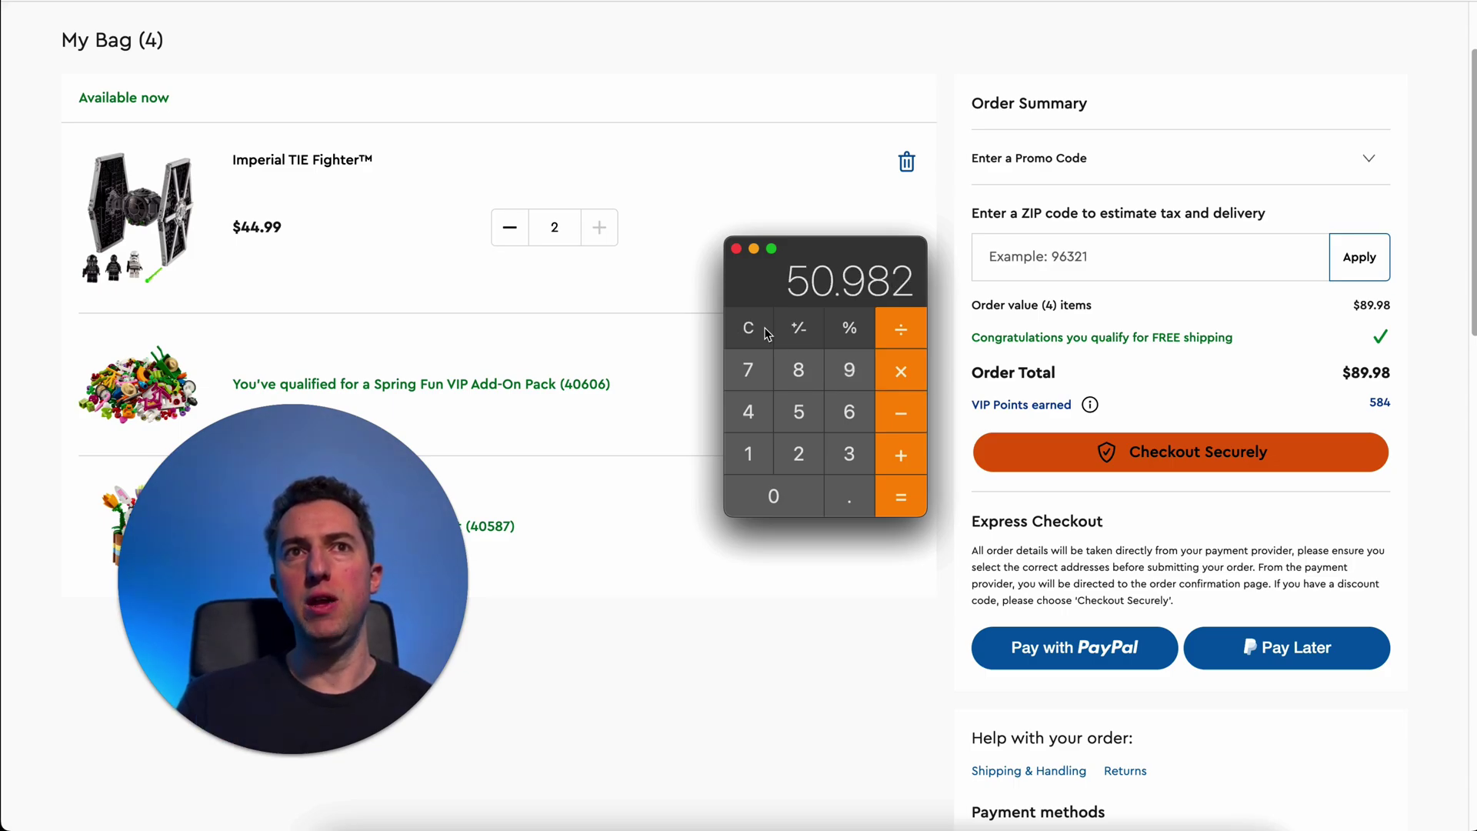
text(/2=)
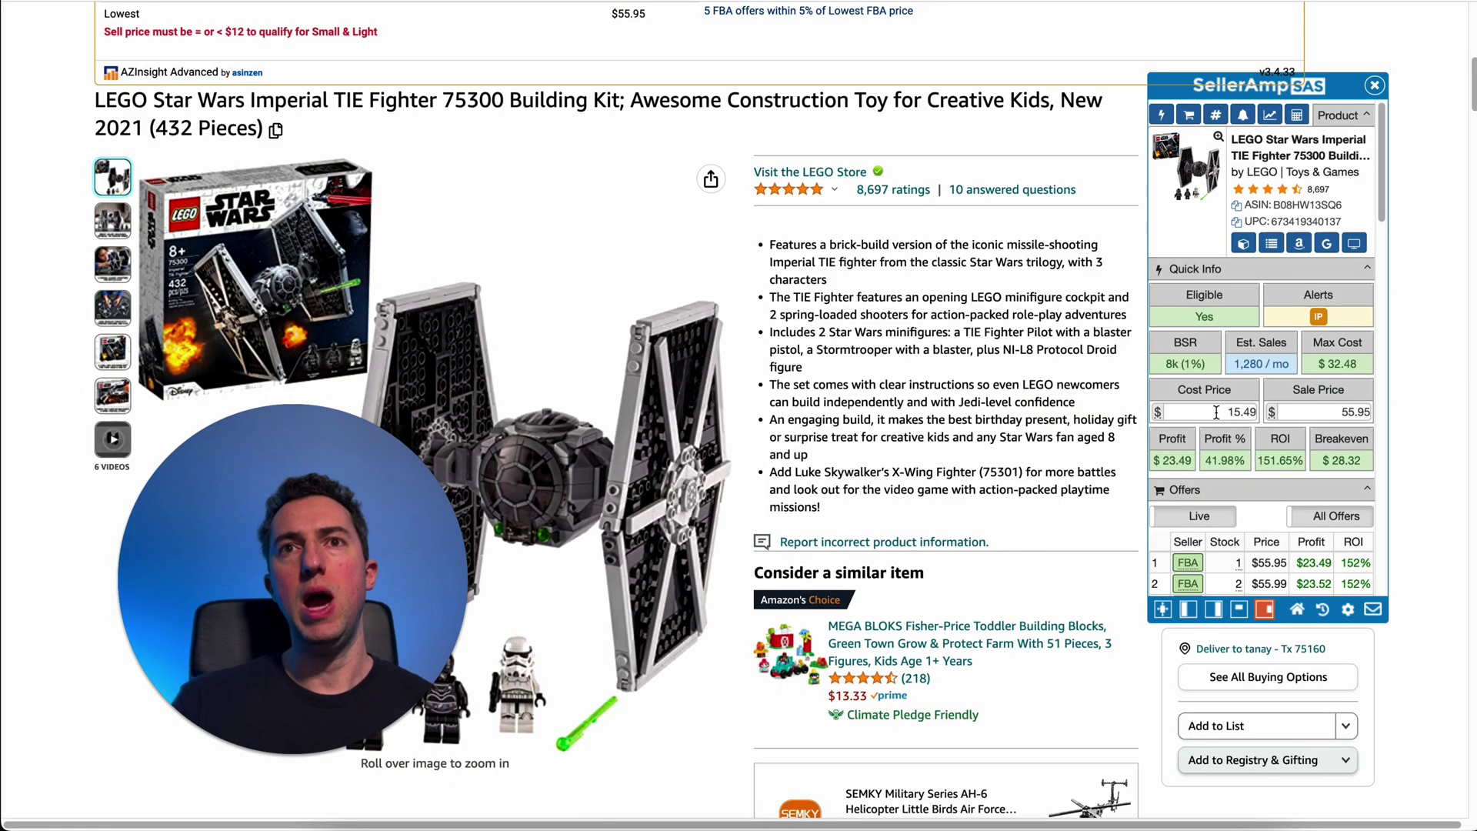
Step: Set the Imperial TIE Fighter's SellerAmp cost price to 25.49 on its Amazon listing and review the profit, ROI and offers
triple_click(1216, 412)
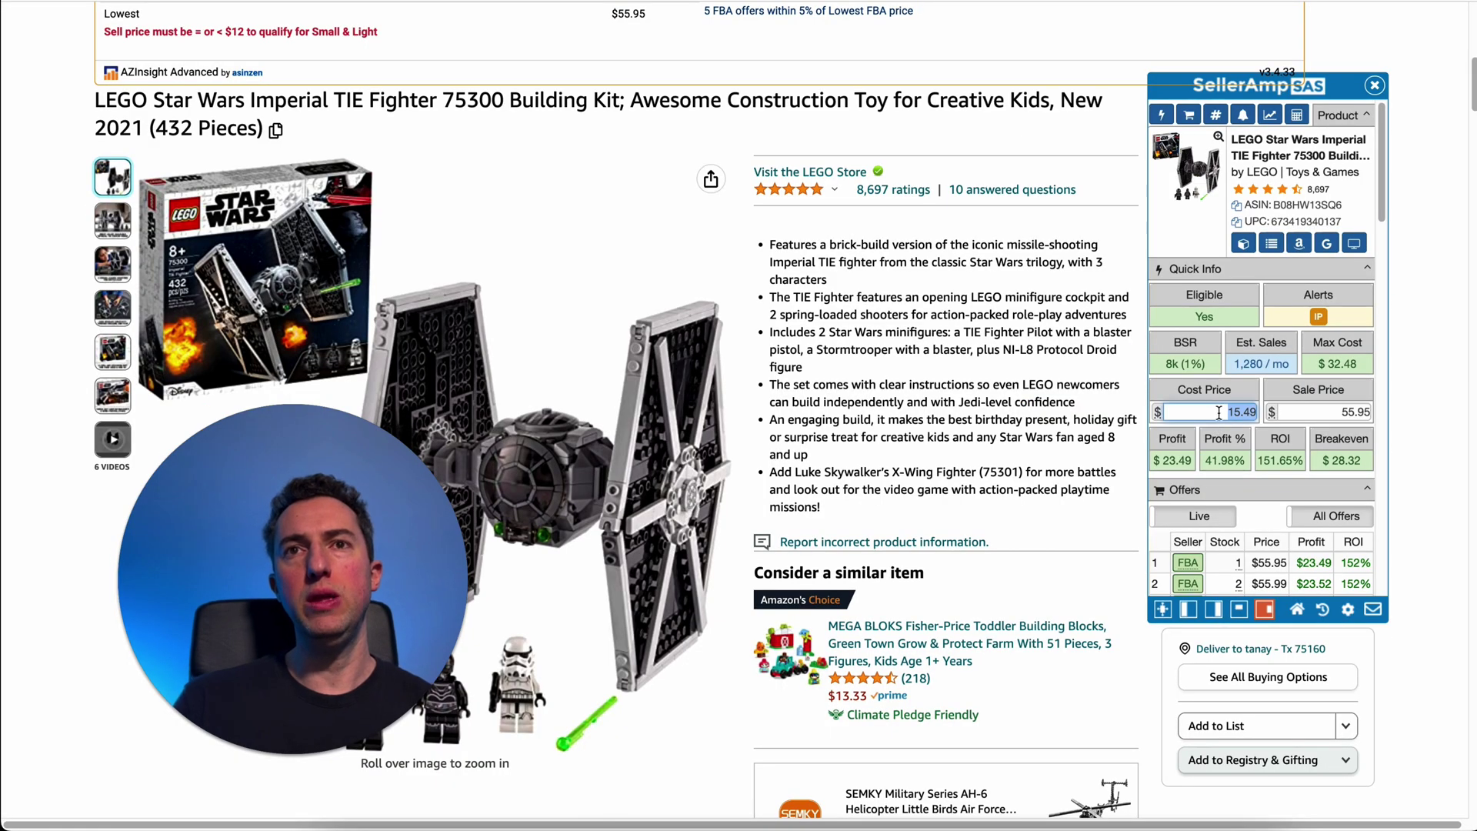
text(25.49)
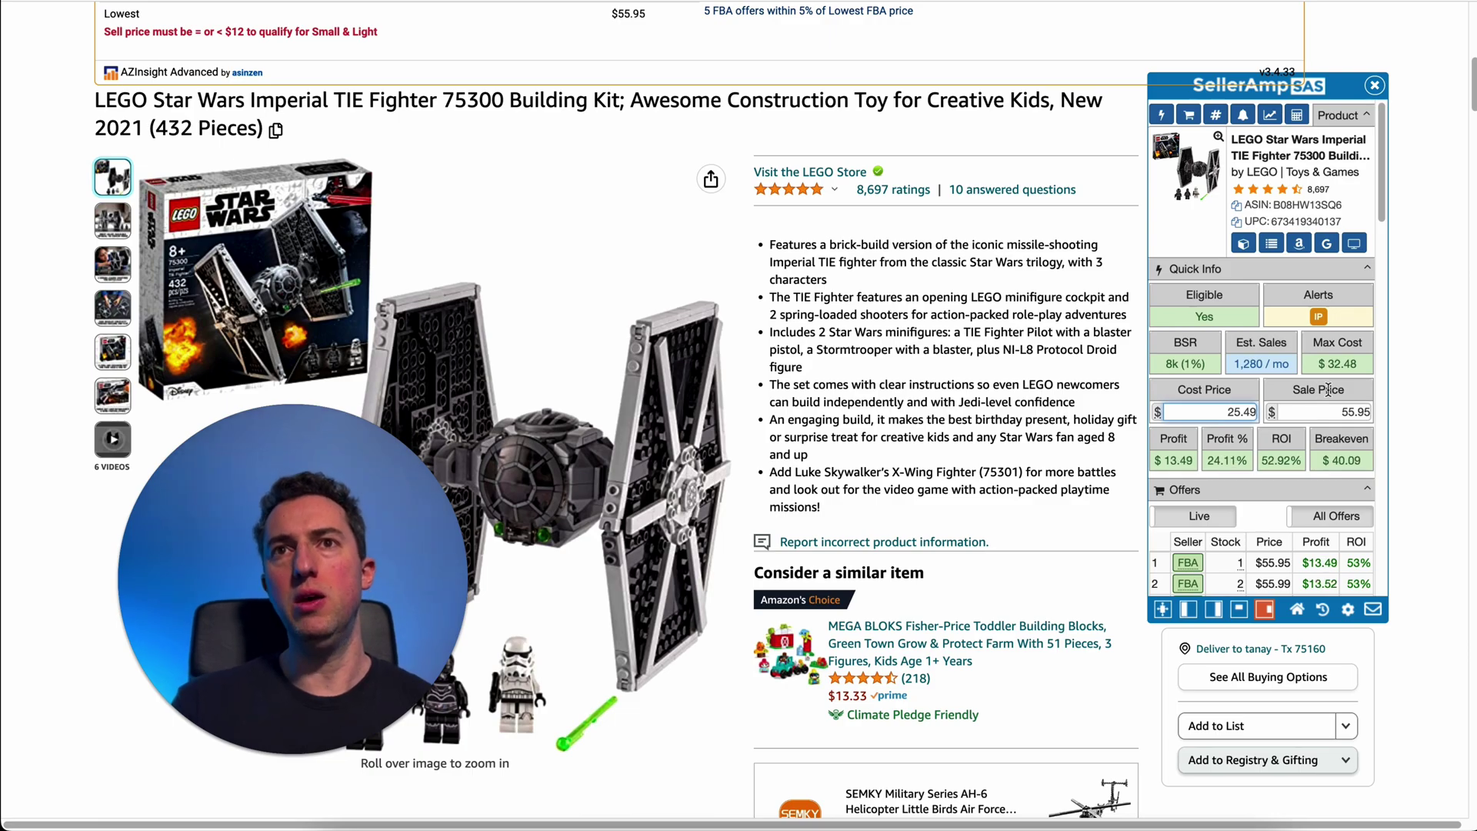
scroll(1330, 423, down, 2)
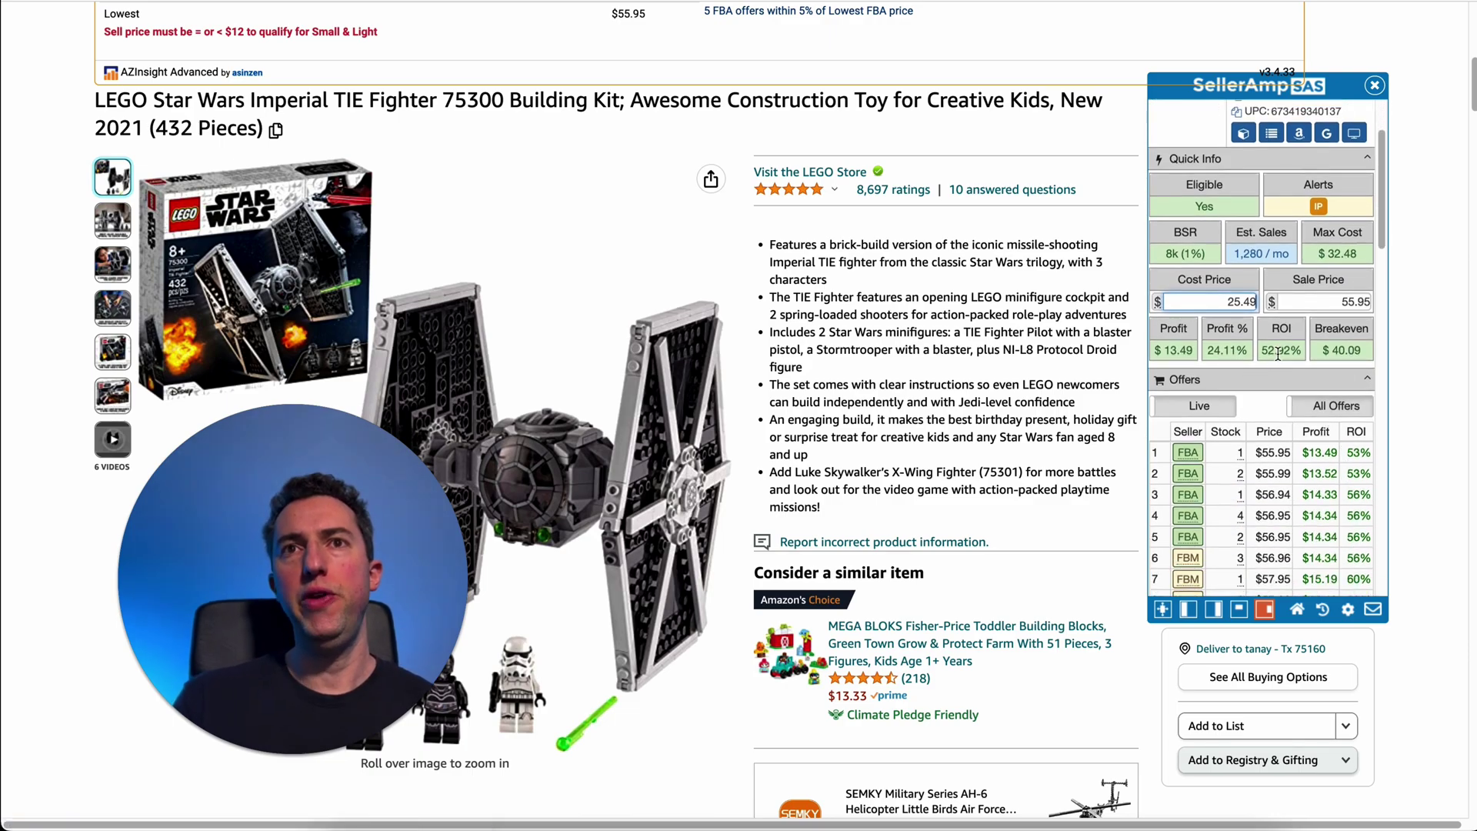
drag(1053, 470, 1253, 372)
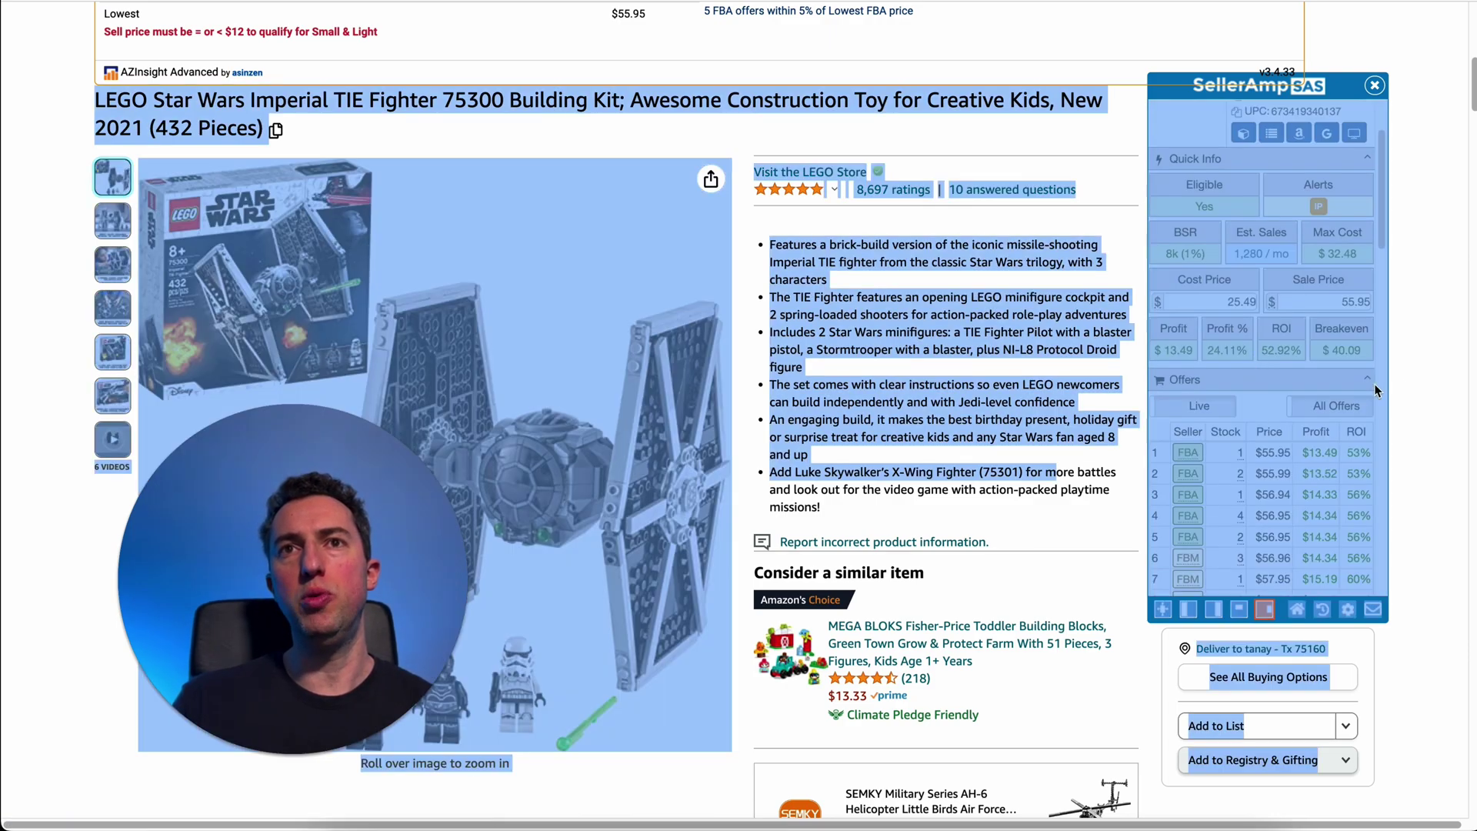
click(1417, 380)
mouse_move(1190, 335)
mouse_down()
mouse_move(1212, 368)
mouse_move(1191, 332)
mouse_up()
Step: Examine the Imperial TIE Fighter's Keepa price history, focusing on the recent Amazon stock gaps and price changes
scroll(844, 437, down, 8)
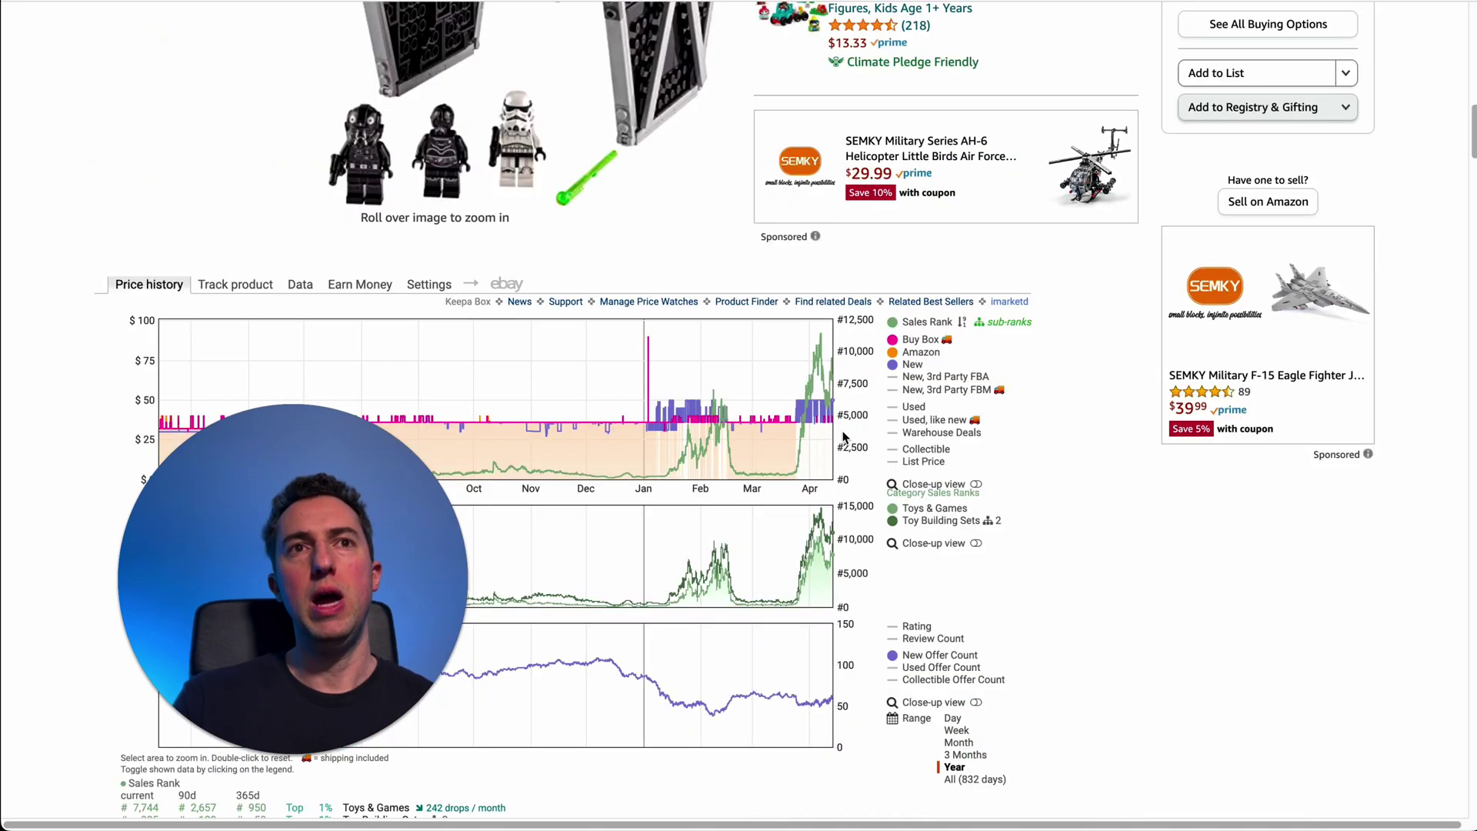
scroll(920, 419, down, 2)
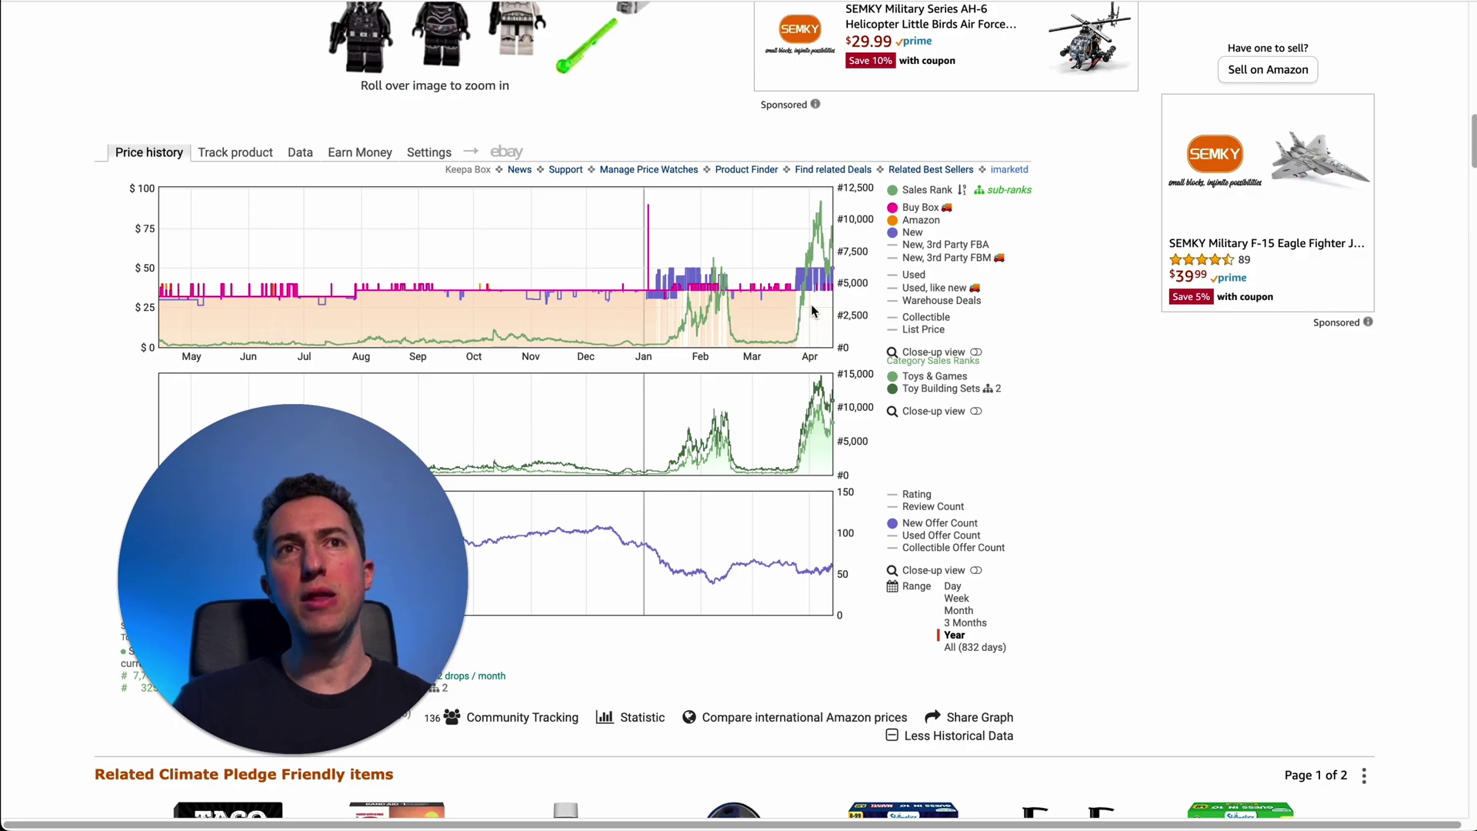
mouse_move(714, 207)
mouse_down()
mouse_move(751, 315)
mouse_move(758, 304)
mouse_up()
mouse_move(843, 388)
mouse_down()
mouse_move(817, 297)
mouse_move(829, 316)
mouse_up()
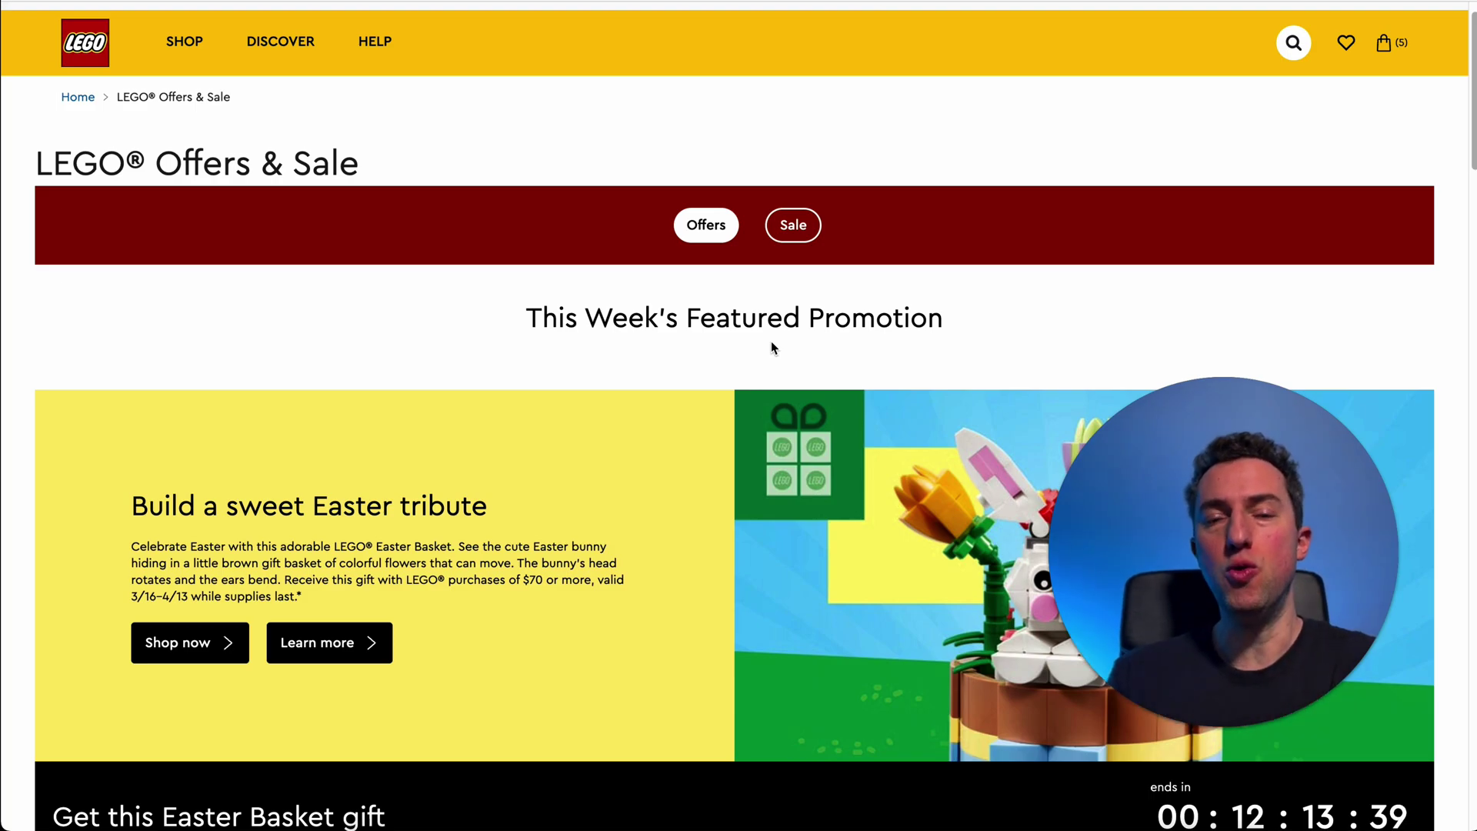
Step: Review the LEGO Offers & Sale page for the Easter Basket and Spring Fun VIP Add-On Pack purchase thresholds
scroll(773, 348, down, 3)
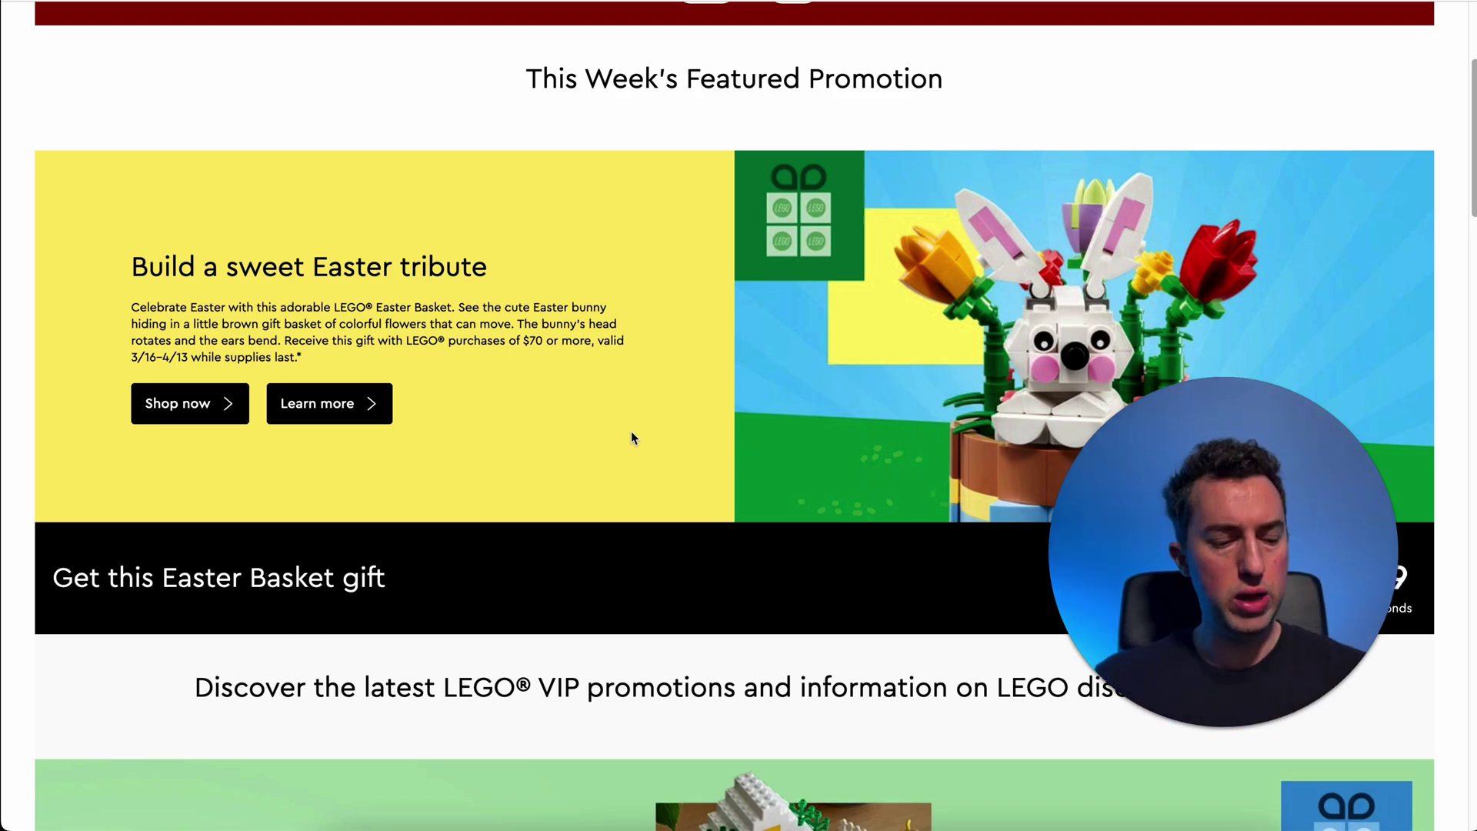
drag(639, 499, 558, 379)
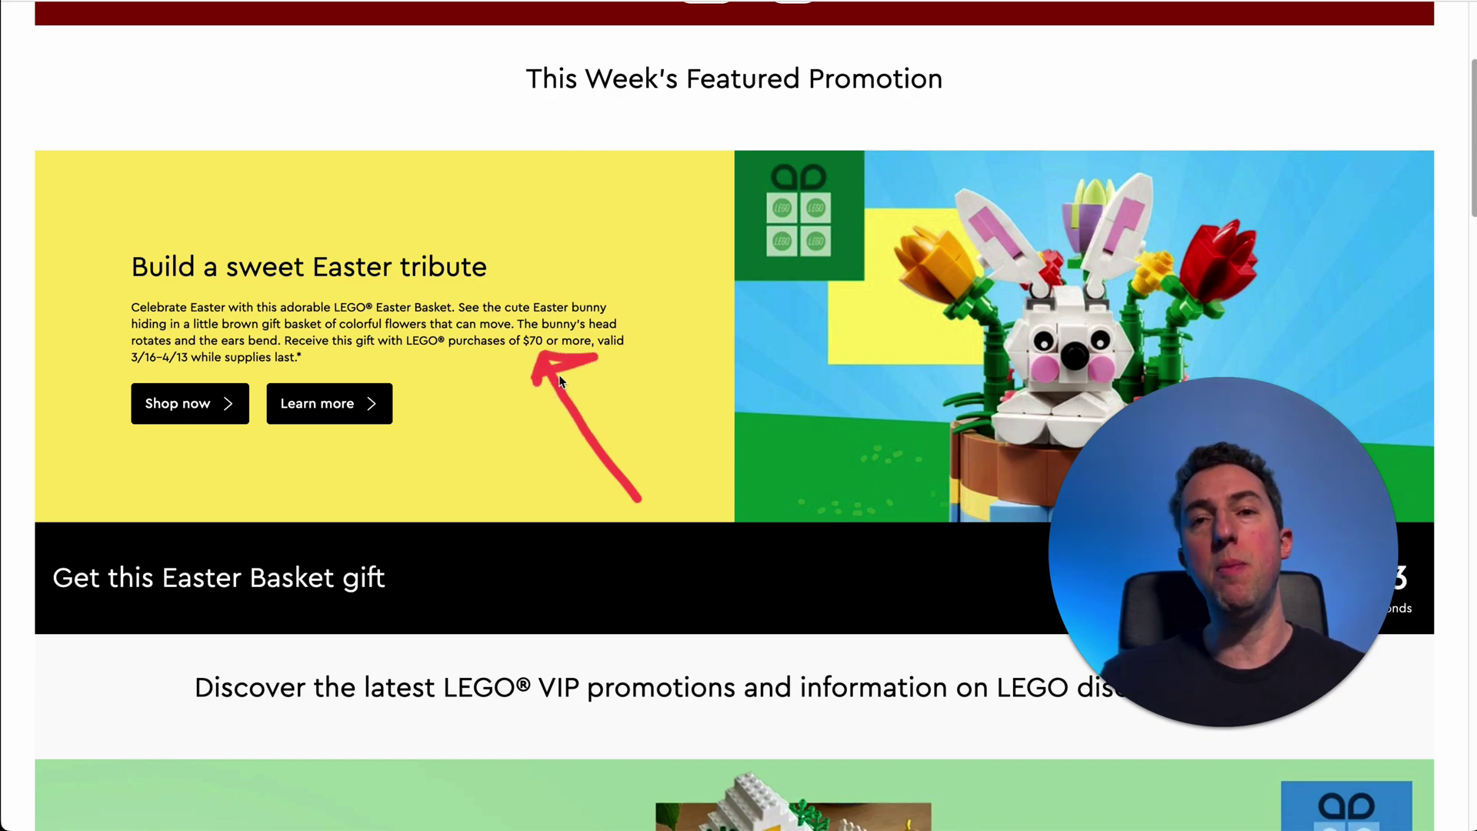
scroll(538, 500, down, 7)
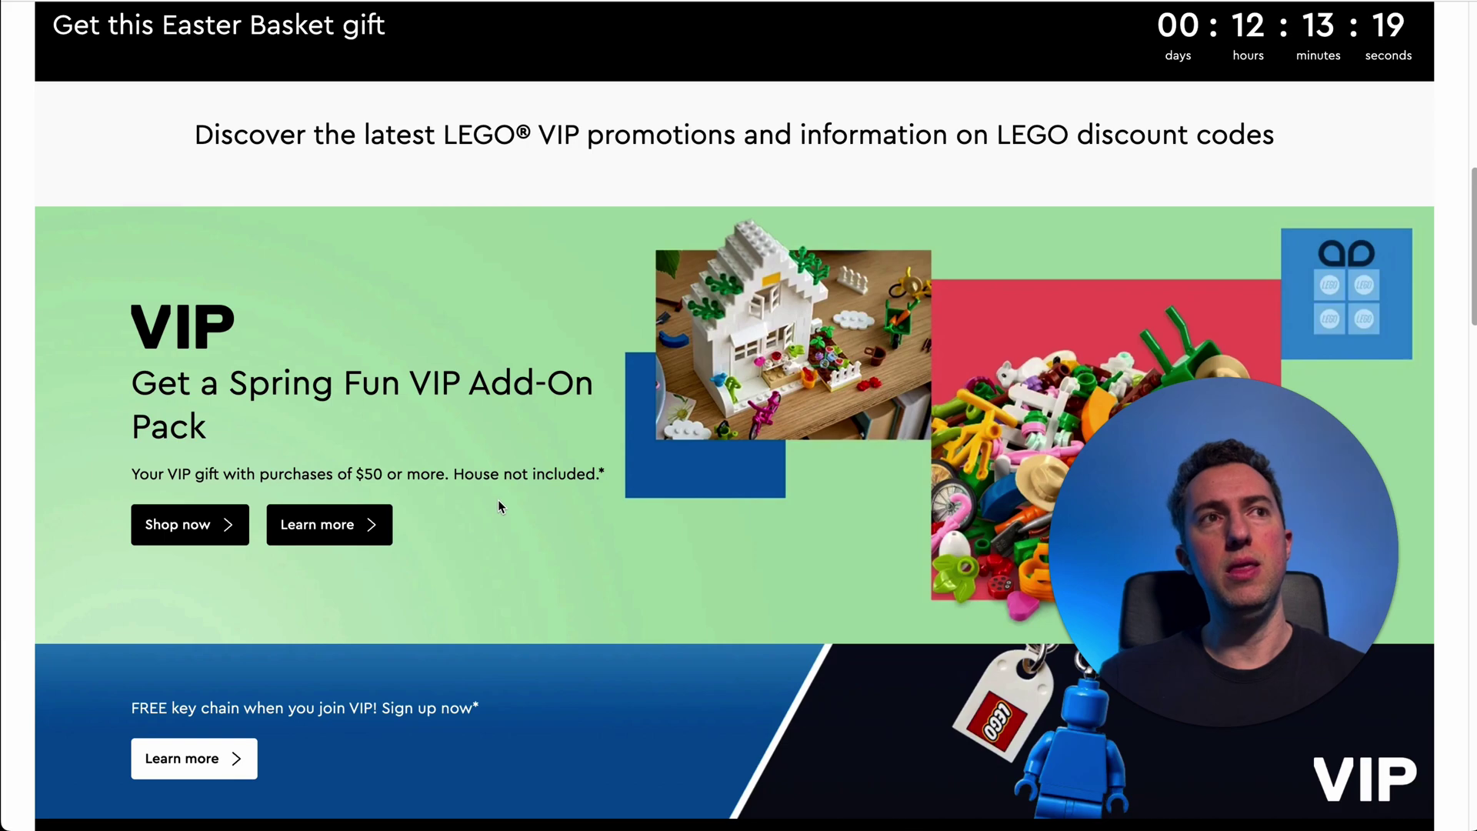
mouse_move(538, 550)
mouse_down()
mouse_move(396, 477)
mouse_move(427, 481)
mouse_up()
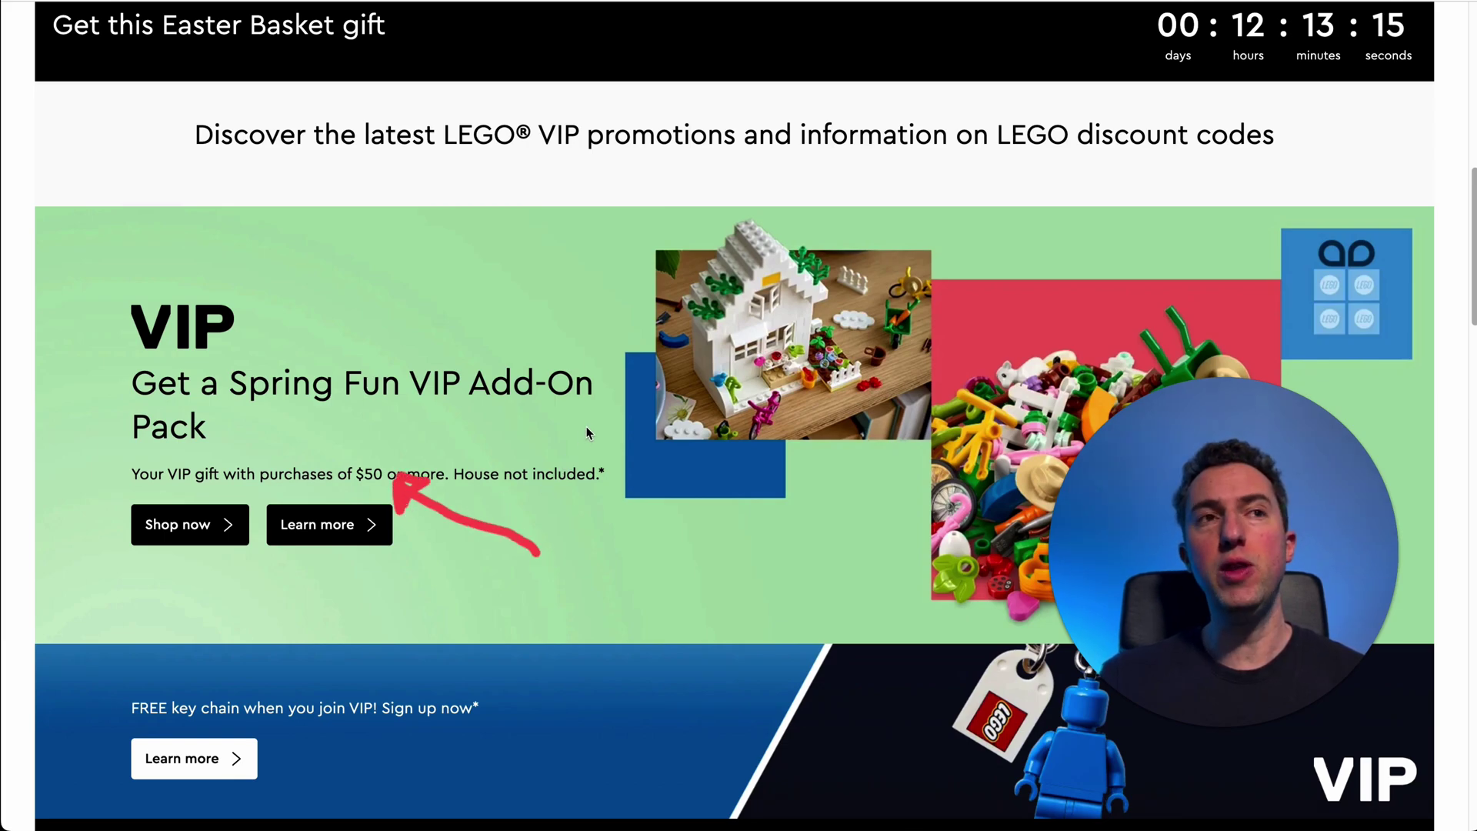
scroll(589, 428, up, 5)
scroll(597, 425, down, 2)
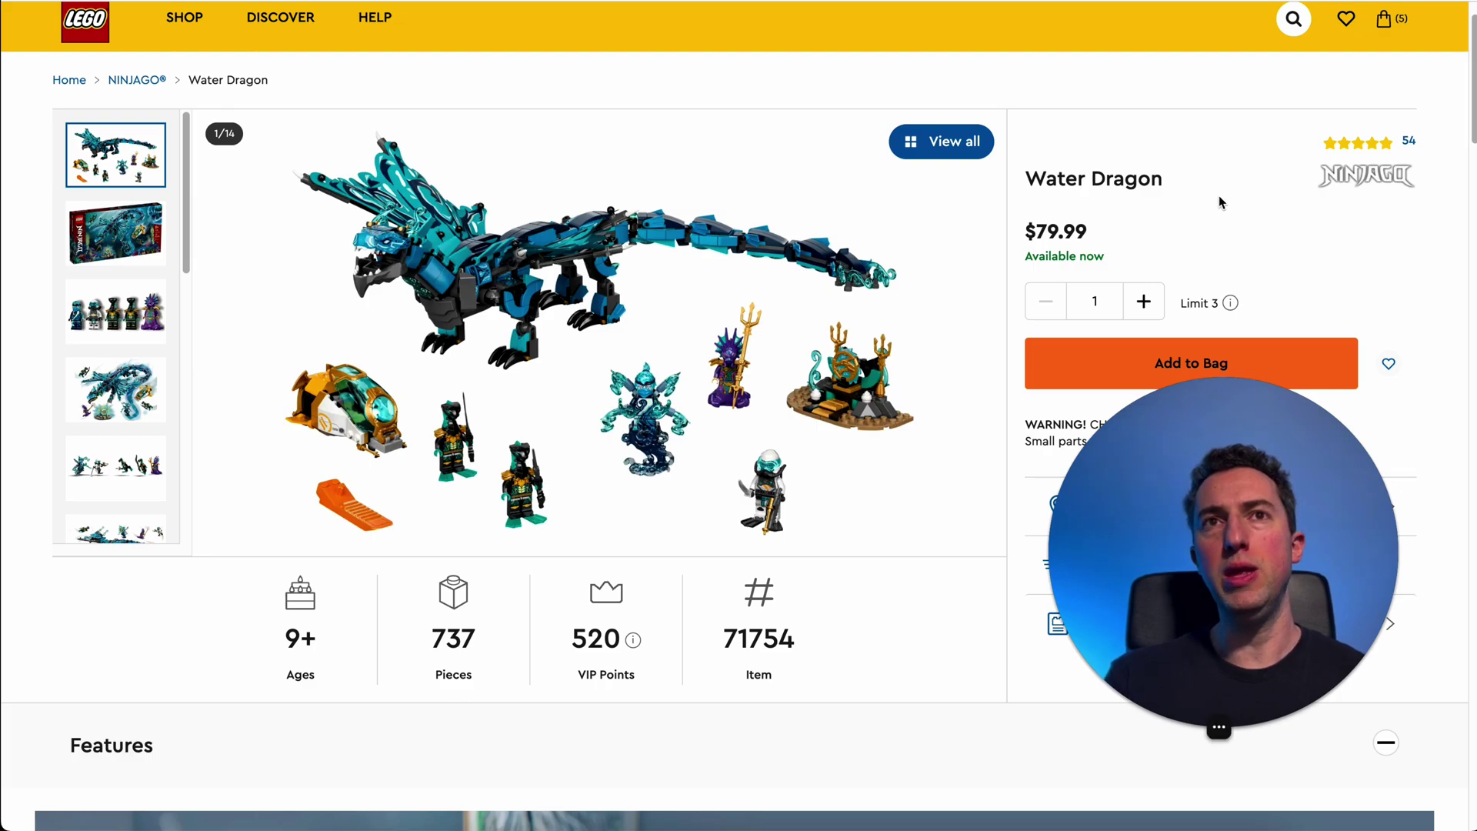
Step: Check the Water Dragon's LEGO price and calculate its cost after the free gifts in Calculator: 79.99 × .9, minus 30
drag(1218, 204, 1110, 236)
click(1174, 219)
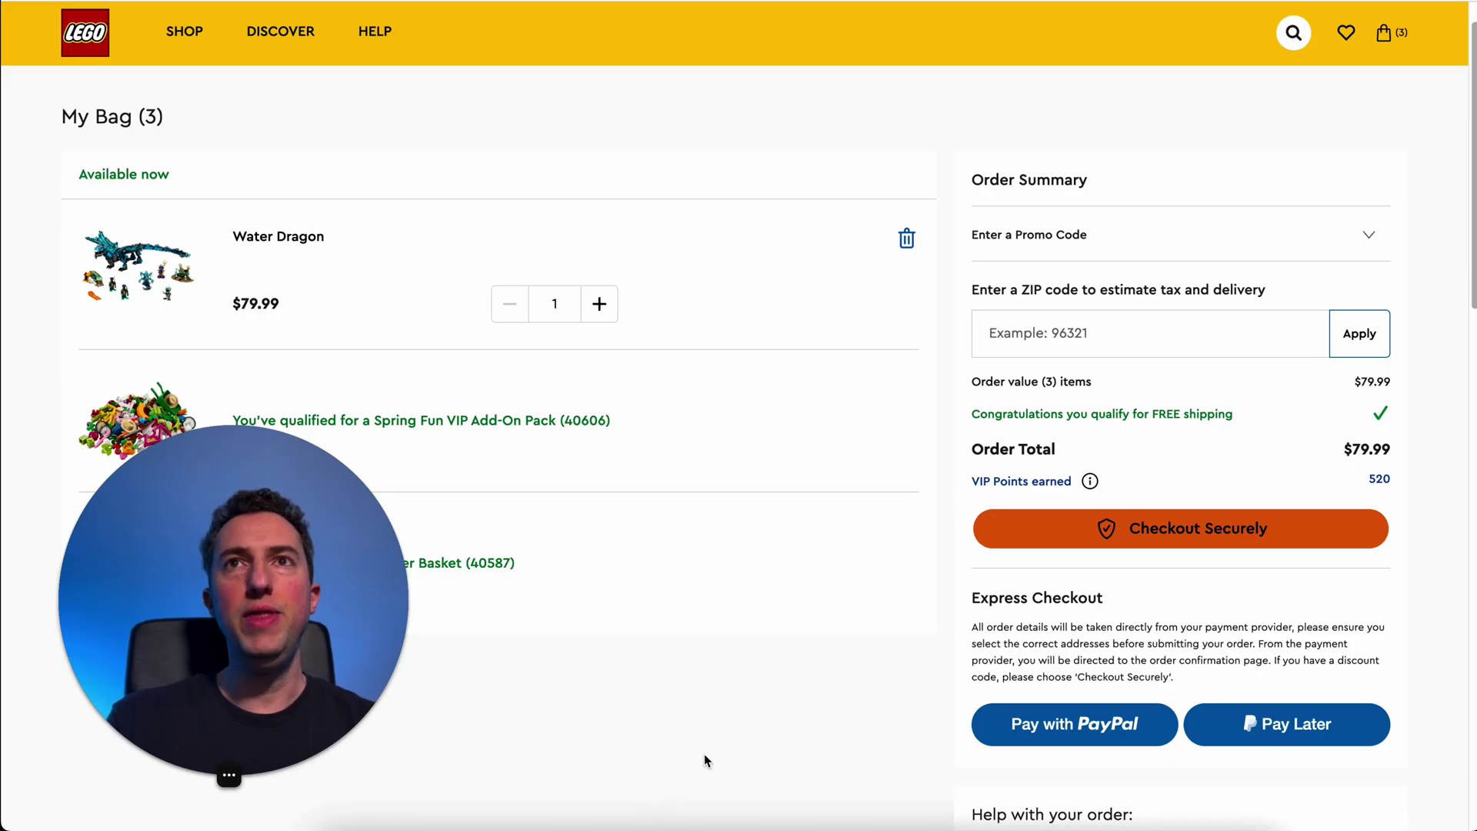
click(613, 820)
text(79.99*.9)
key(Return)
text(-30)
key(Return)
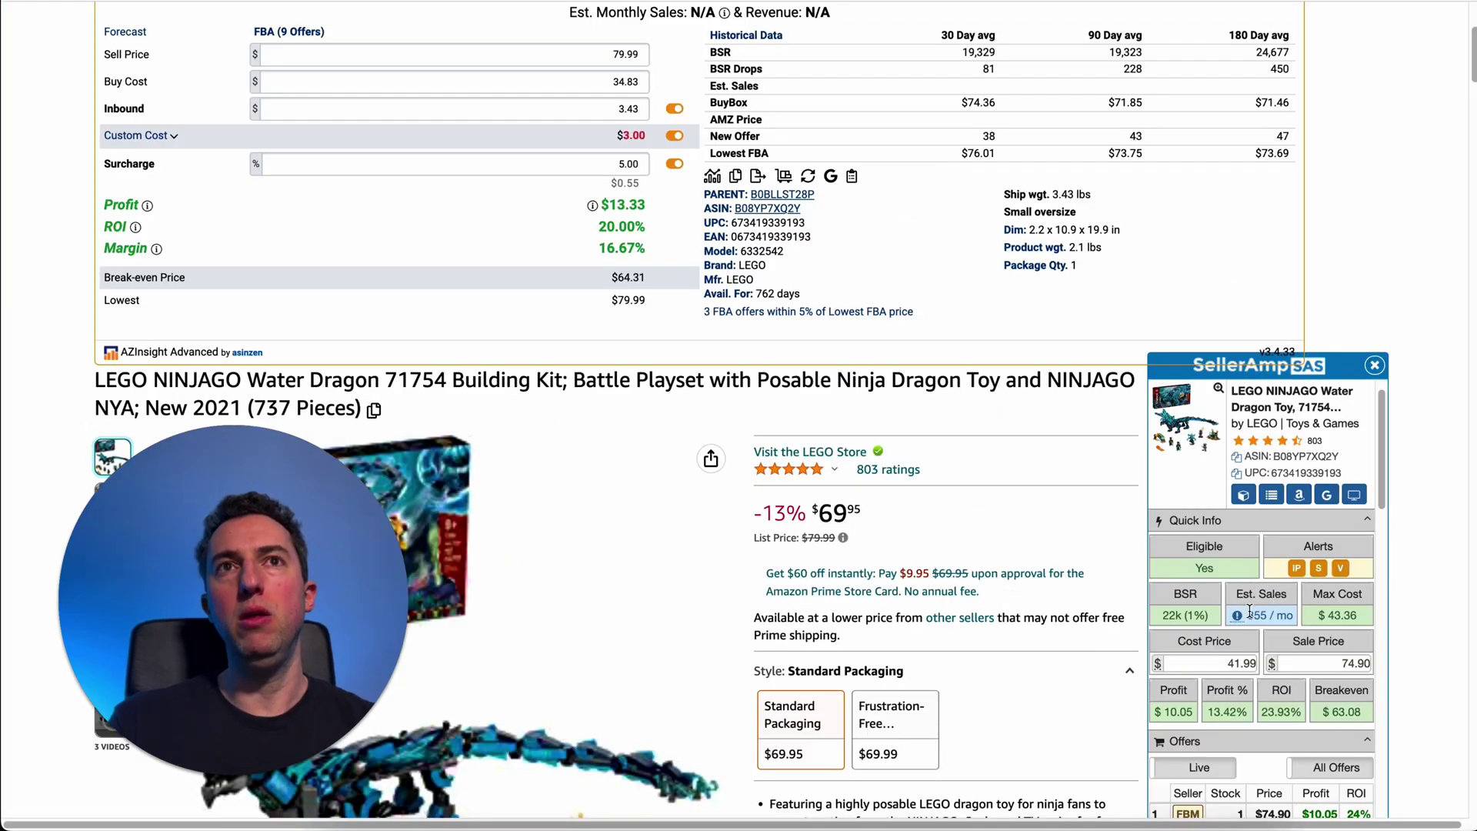
Step: Examine the Water Dragon's SellerAmp profit, ROI, offers and 30-day ranks and prices on its Amazon listing
scroll(1250, 608, down, 1)
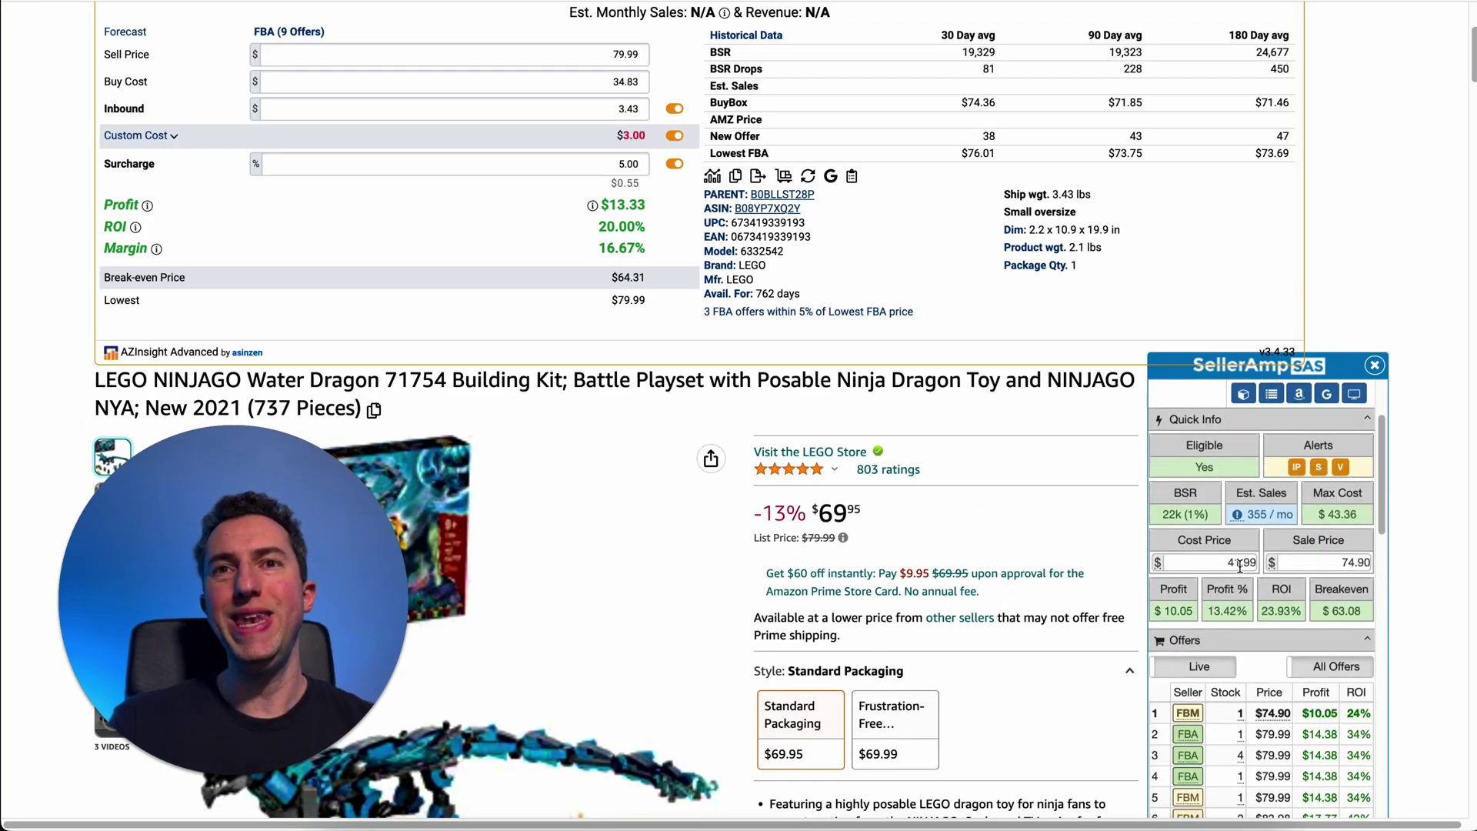
scroll(1297, 573, down, 3)
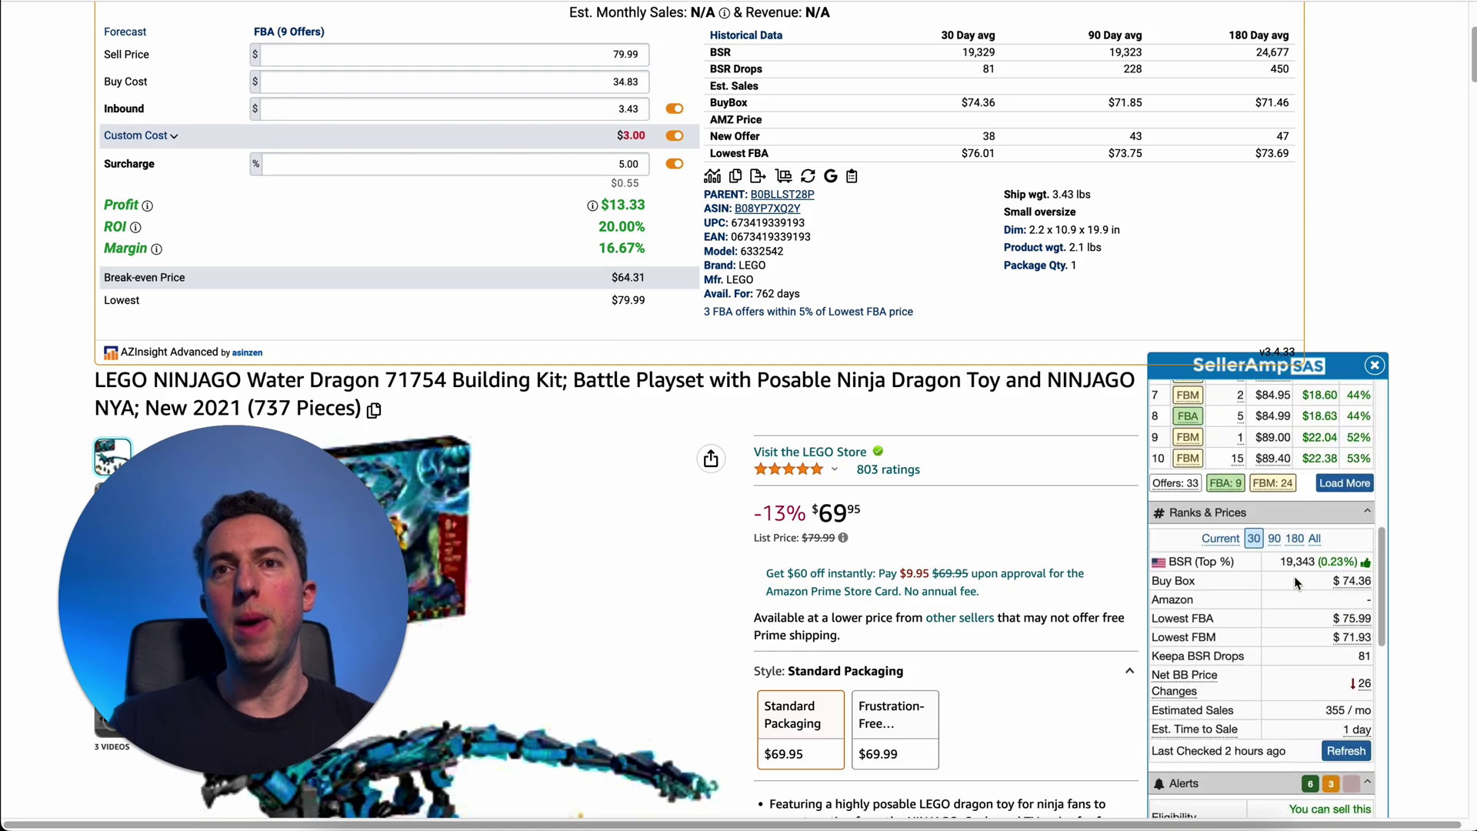
scroll(1297, 577, up, 2)
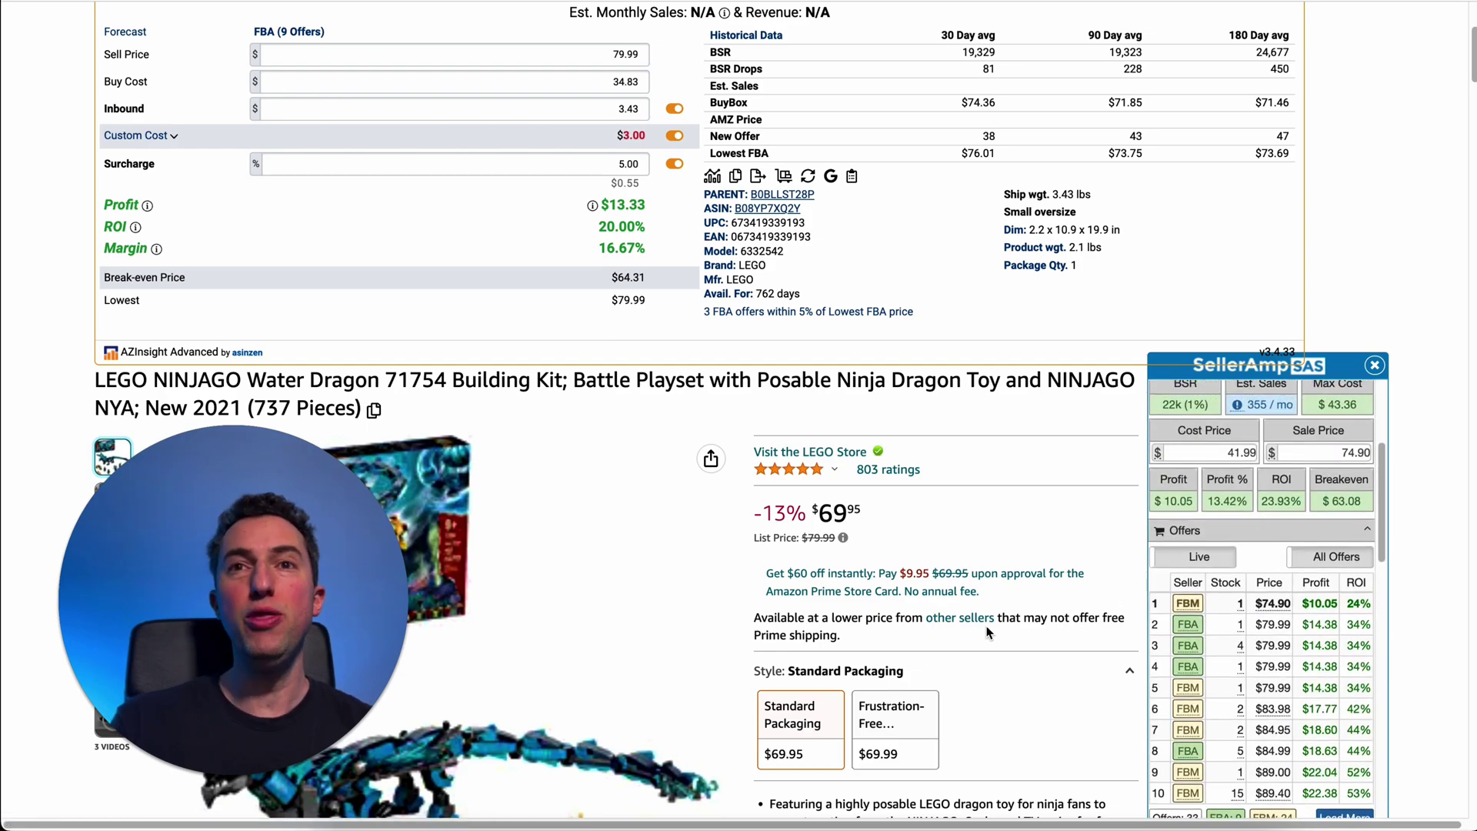